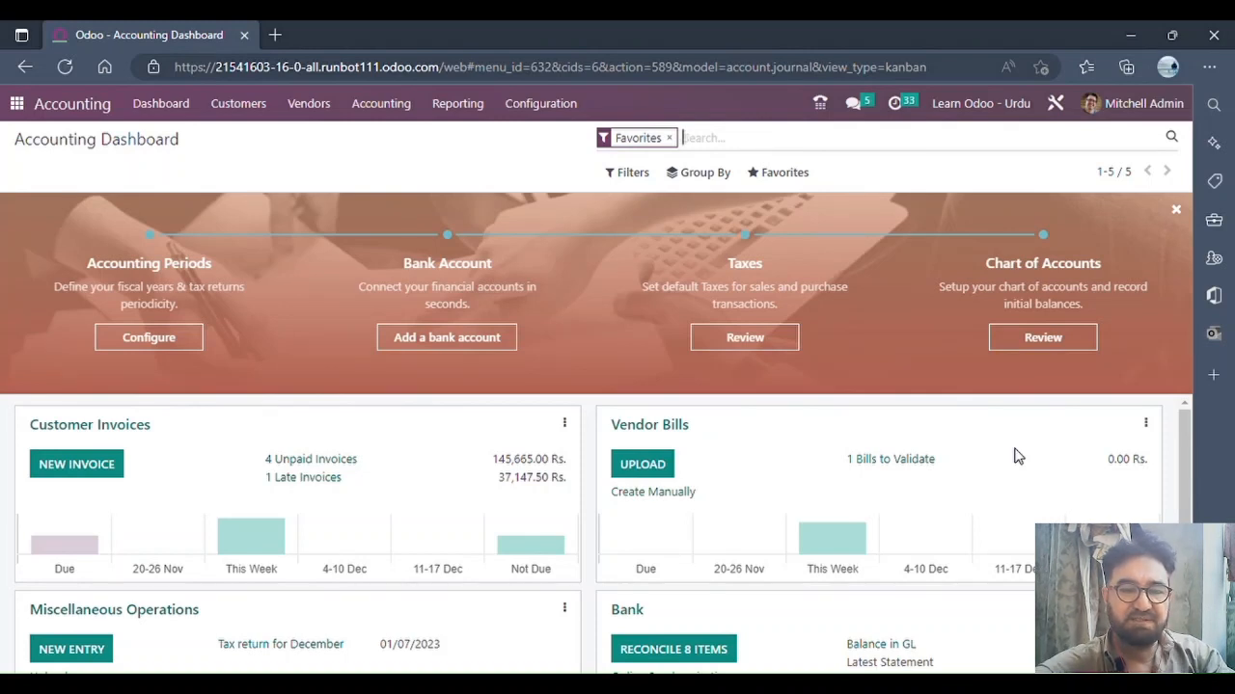
Step: Open the chart of accounts and start a new account with code 50001
left_click(540, 103)
scroll(642, 392, "down", 3)
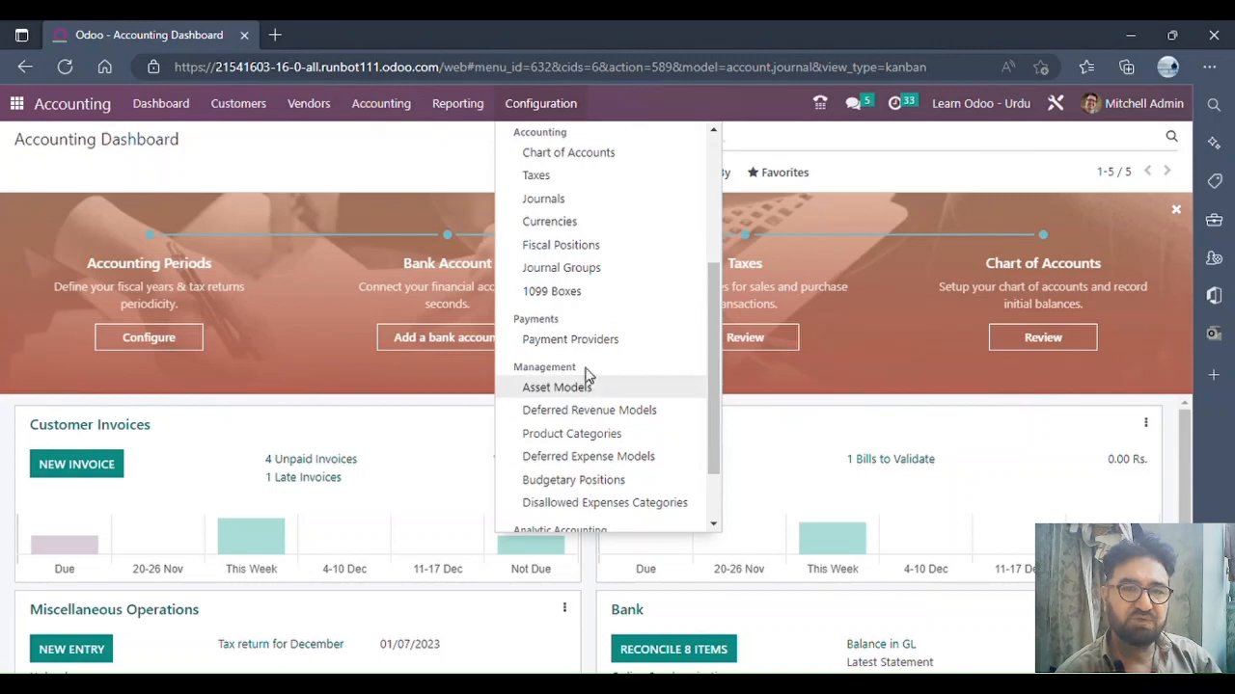
left_click(586, 154)
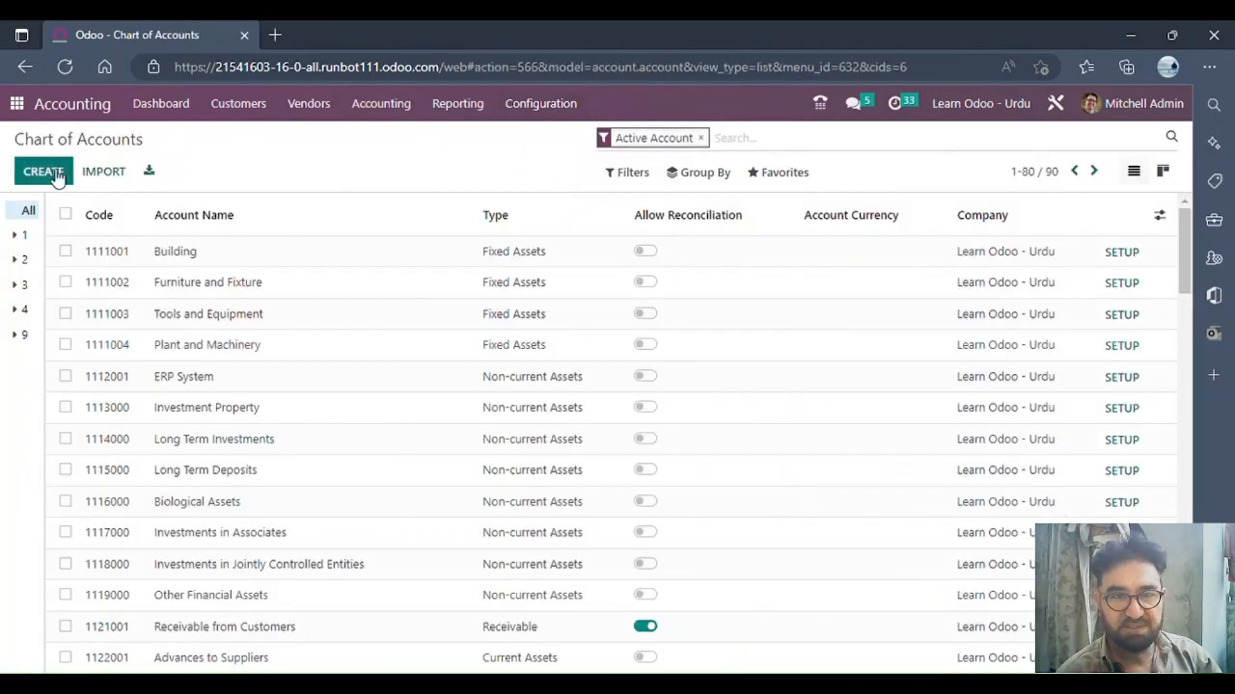
left_click(43, 172)
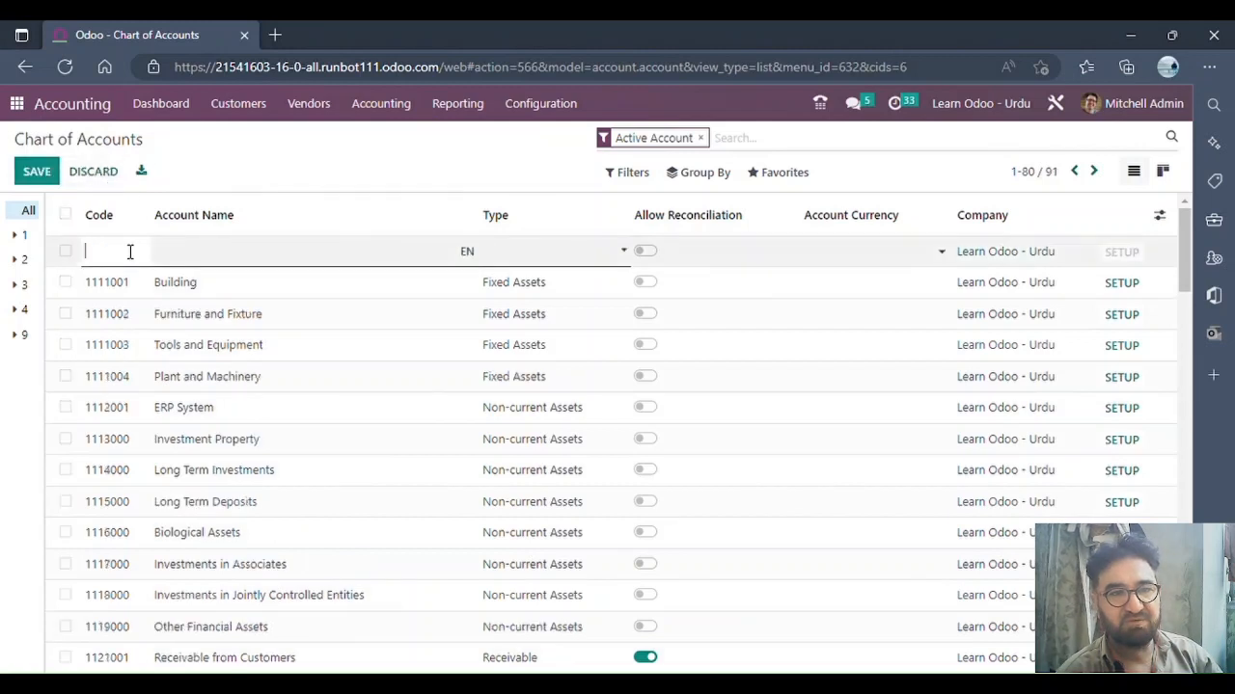
type("1")
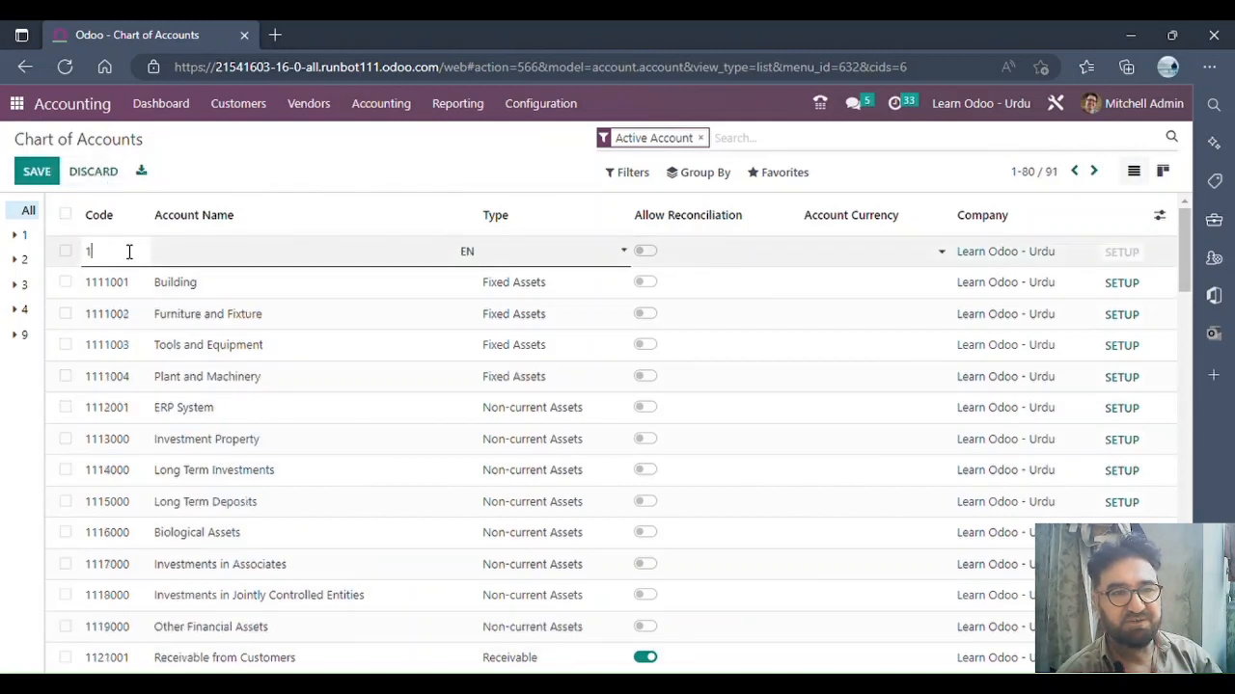
key("BackSpace")
type("500")
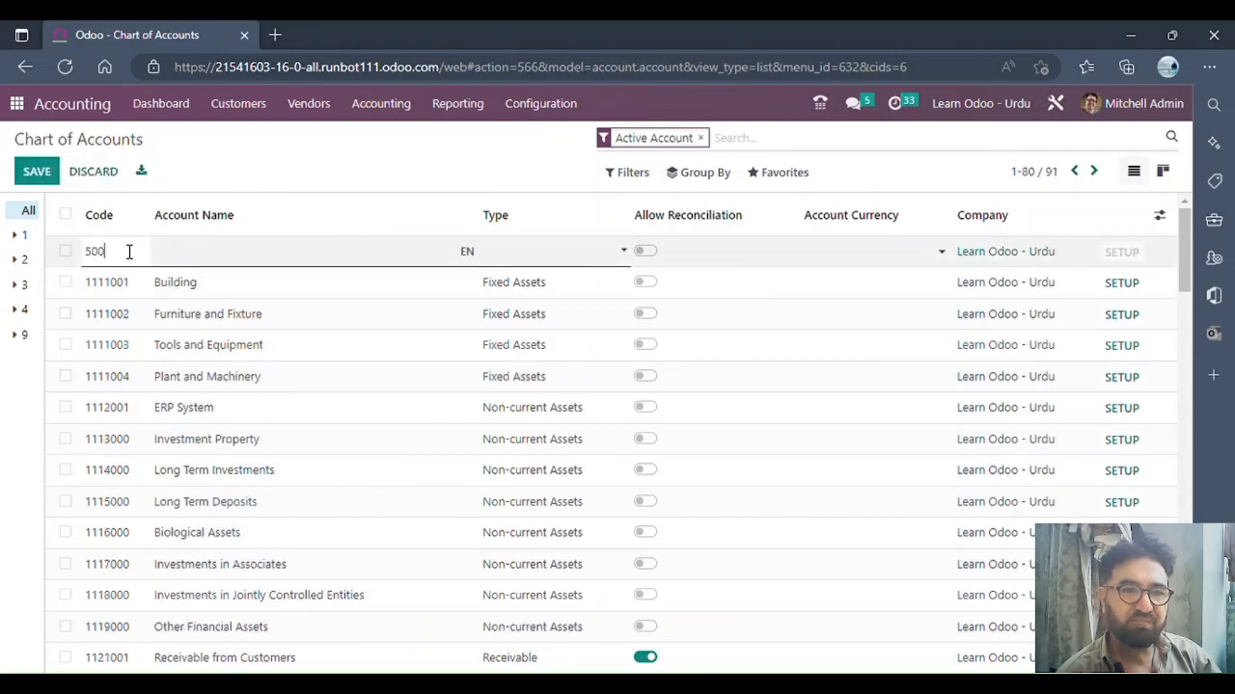
type("01")
key("Tab")
Step: Name the new account "Deferred Expenses"
type("De")
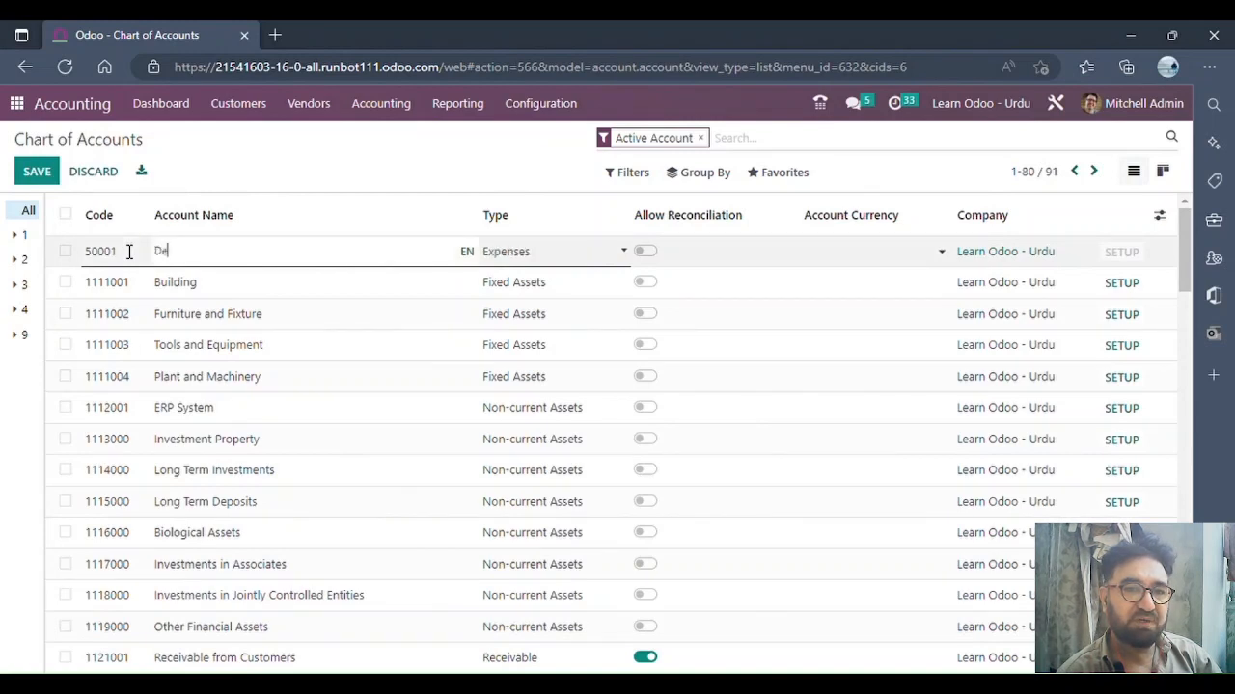
type("ffered Expen")
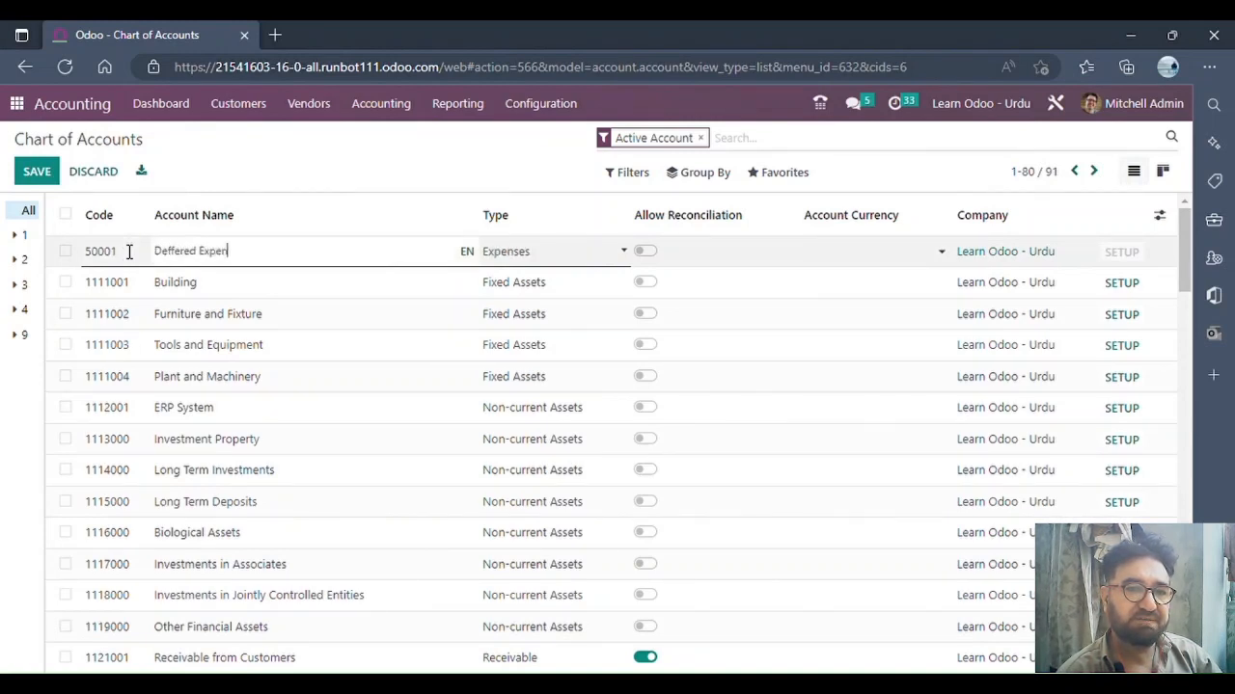
type("ses")
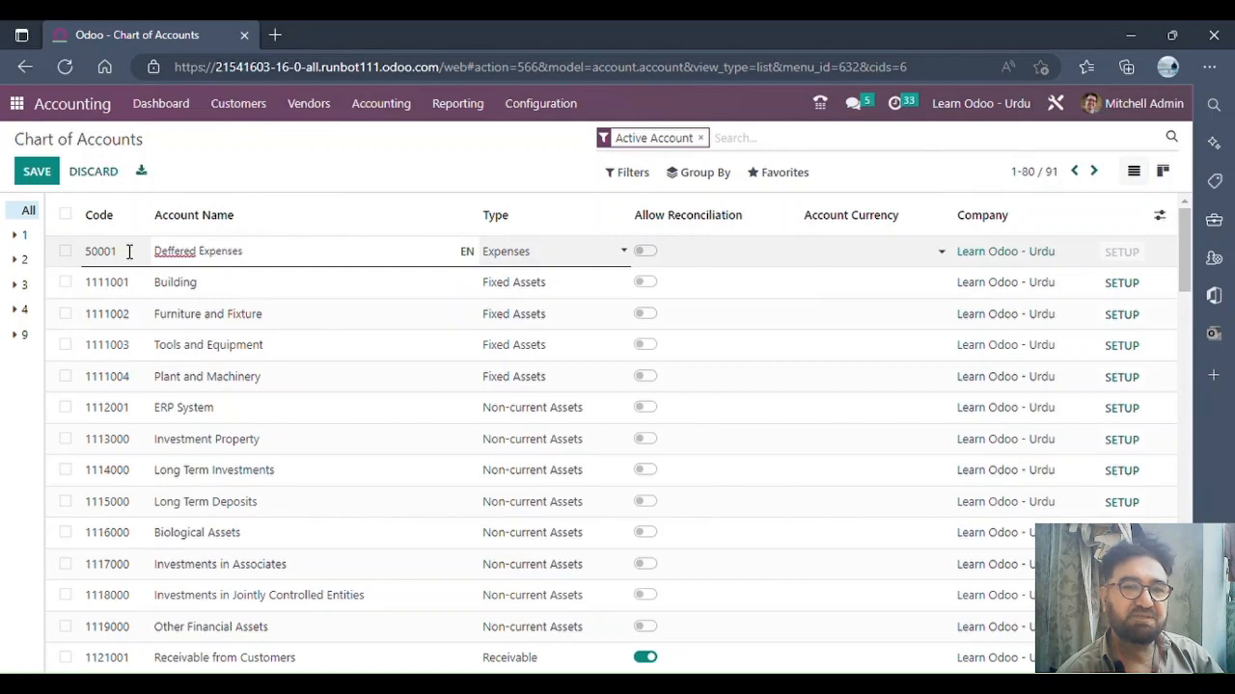
left_click(180, 254)
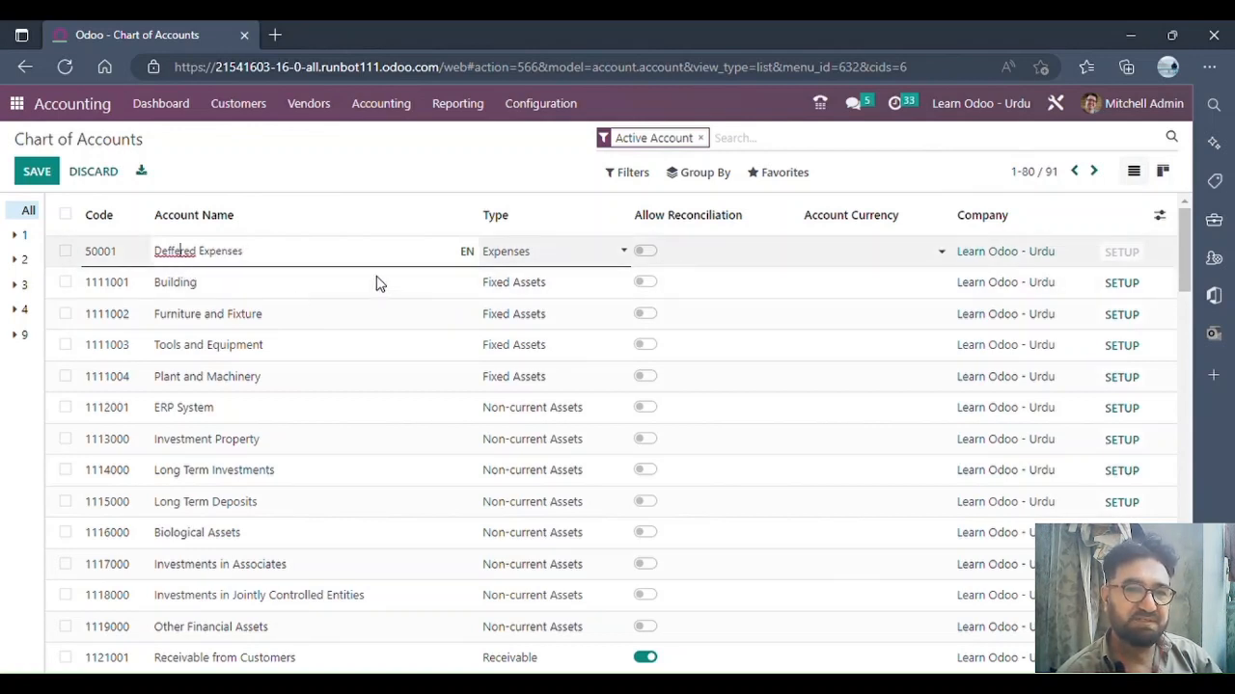
key("BackSpace")
key("BackSpace")
type("er")
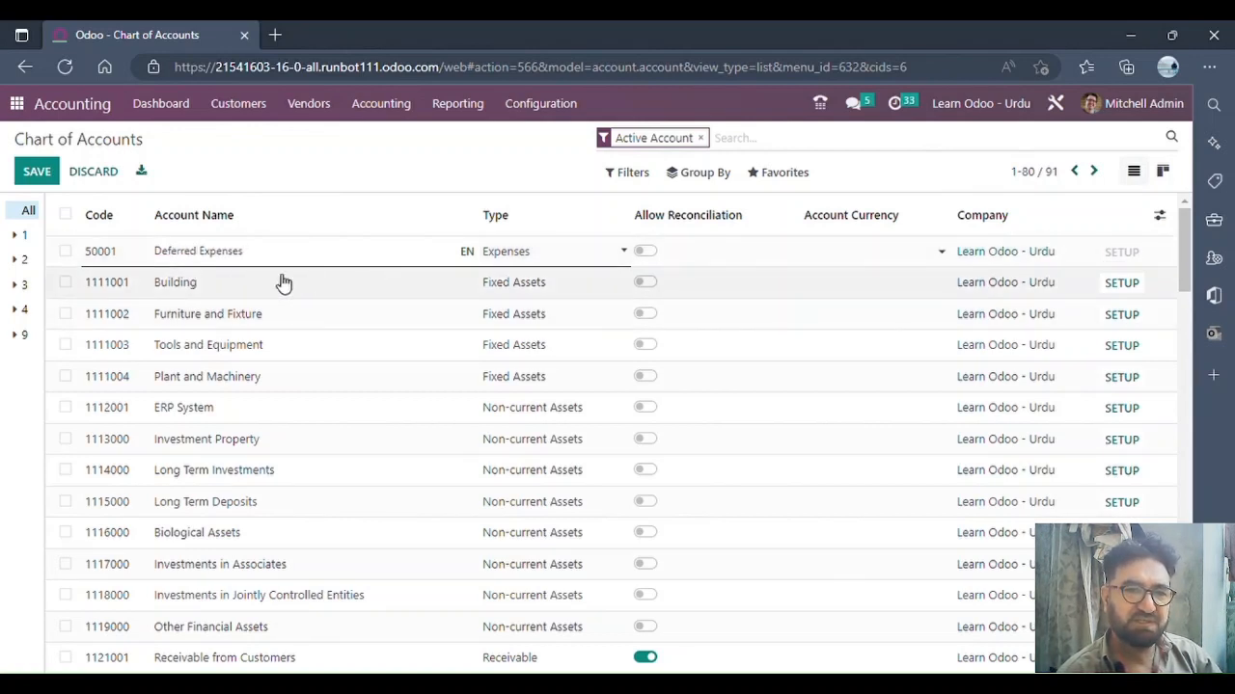
Step: Set the Deferred Expenses account's type to Current Assets and save the account
left_click(543, 253)
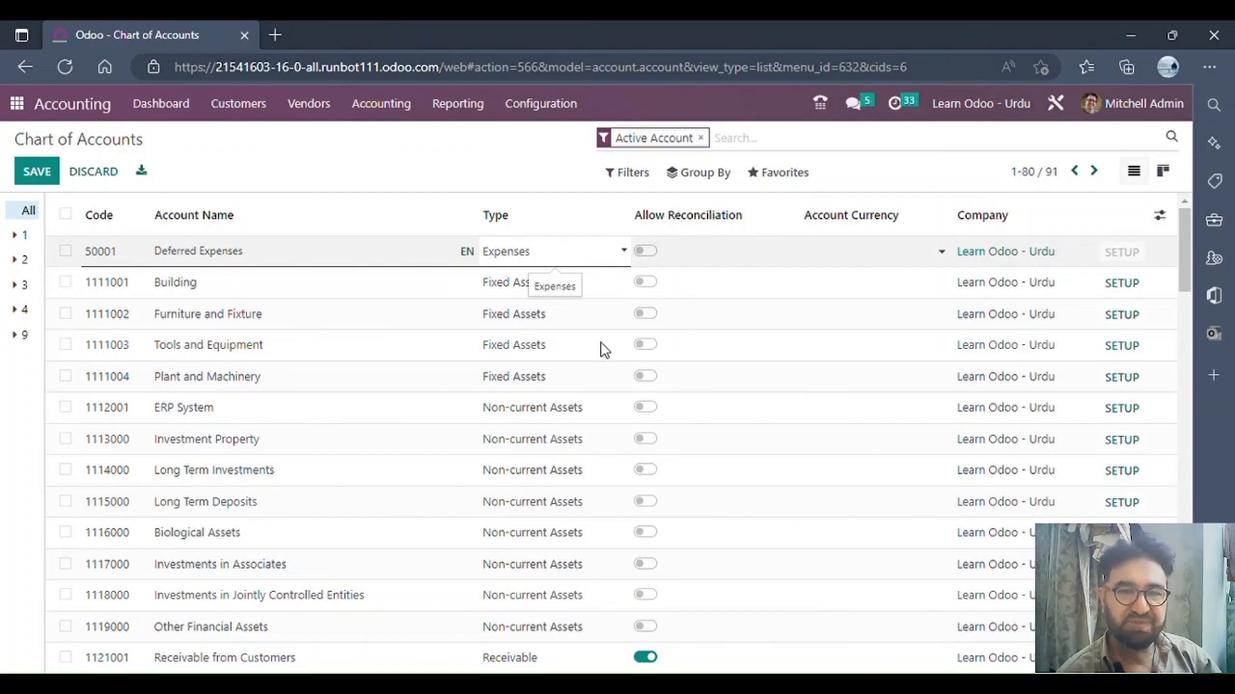
left_click(584, 345)
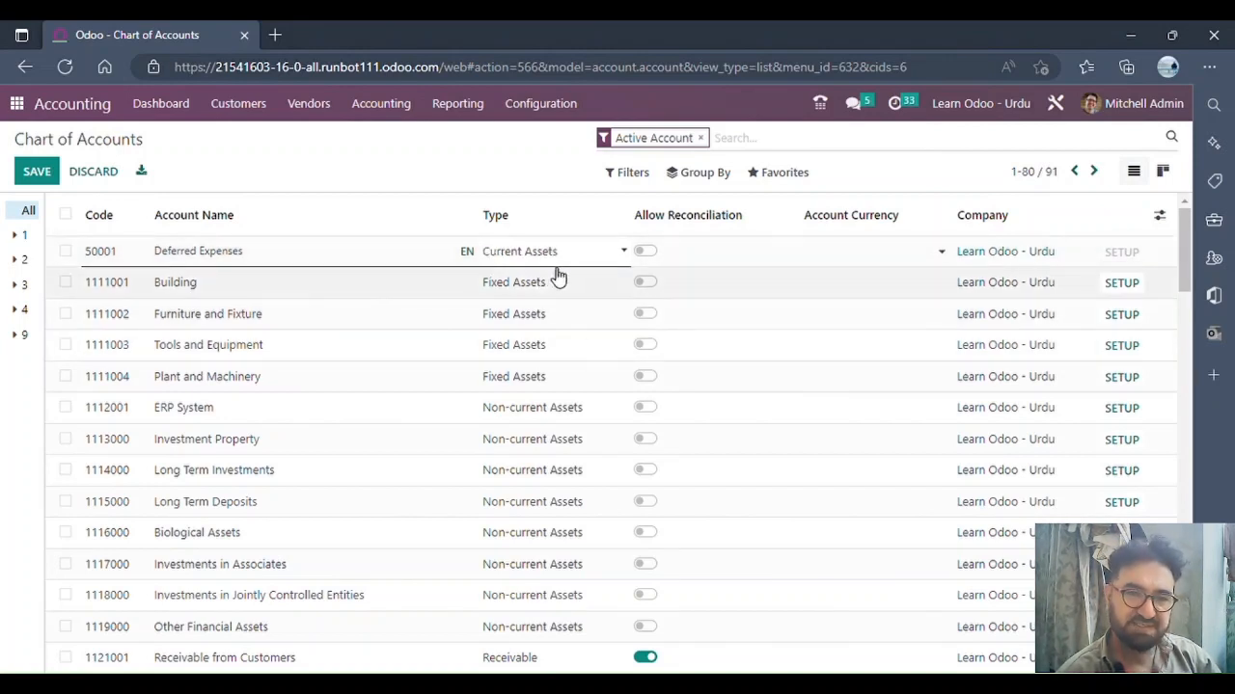
left_click(36, 171)
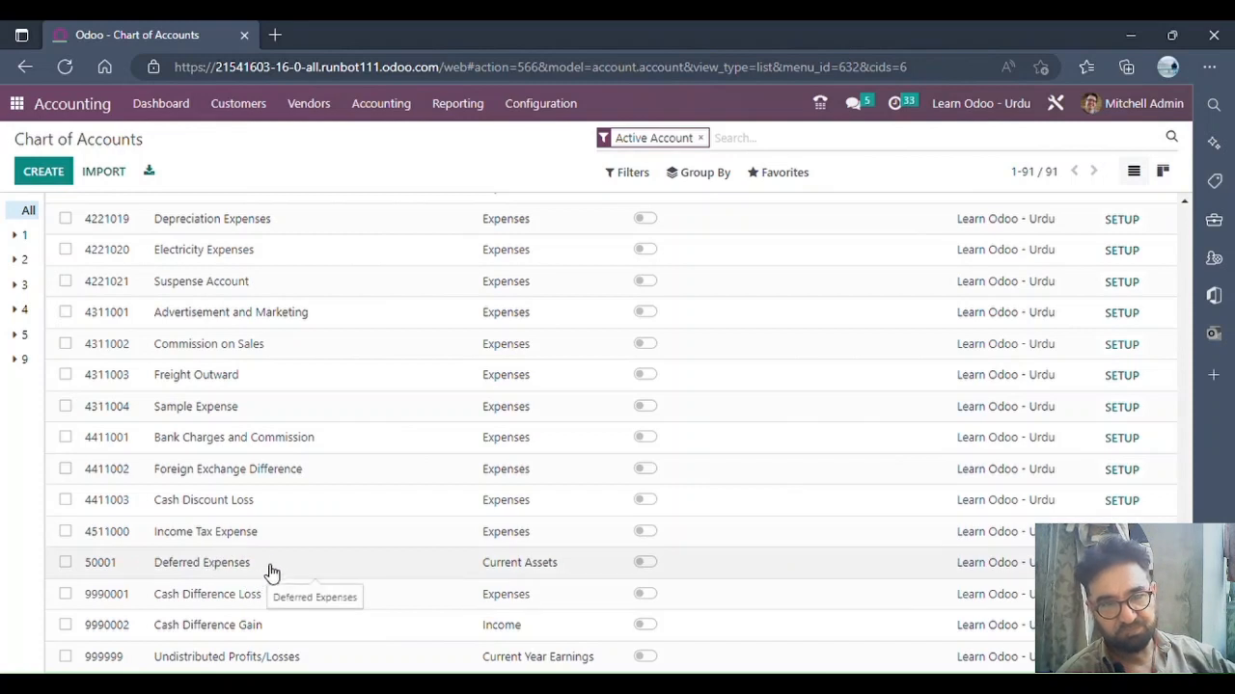
Step: Create a vendor bill for Azure Interior with the bill date 12/02/2022
left_click(323, 118)
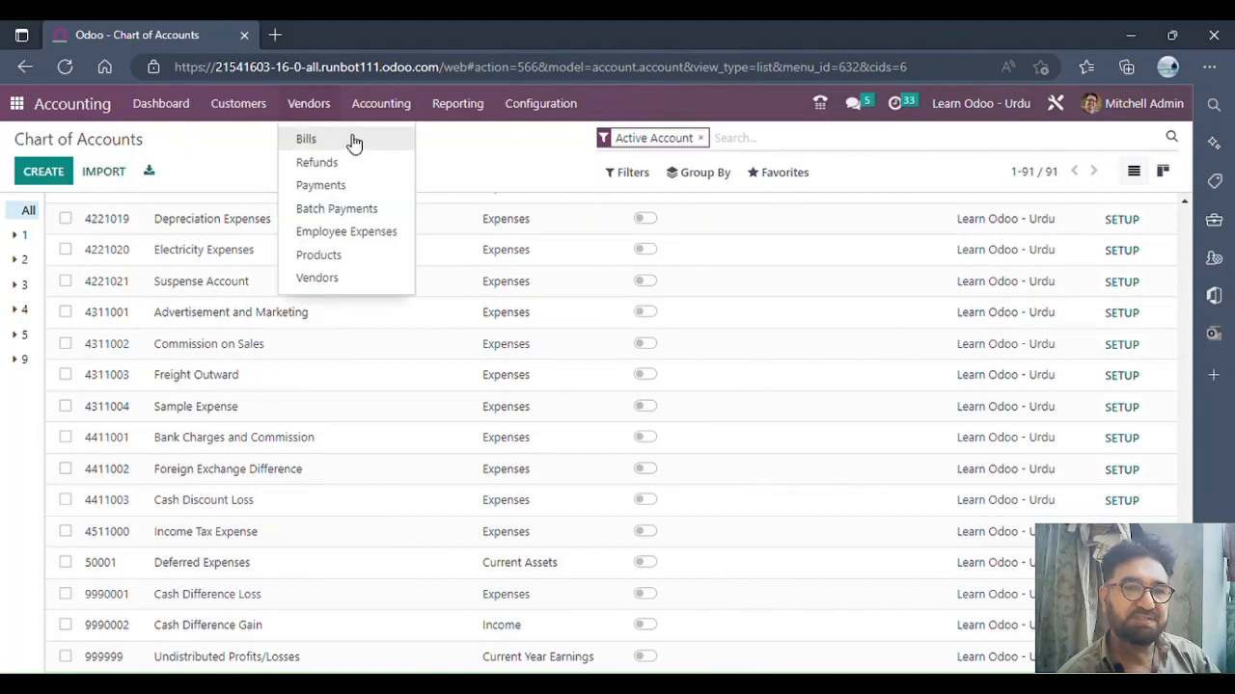
left_click(353, 143)
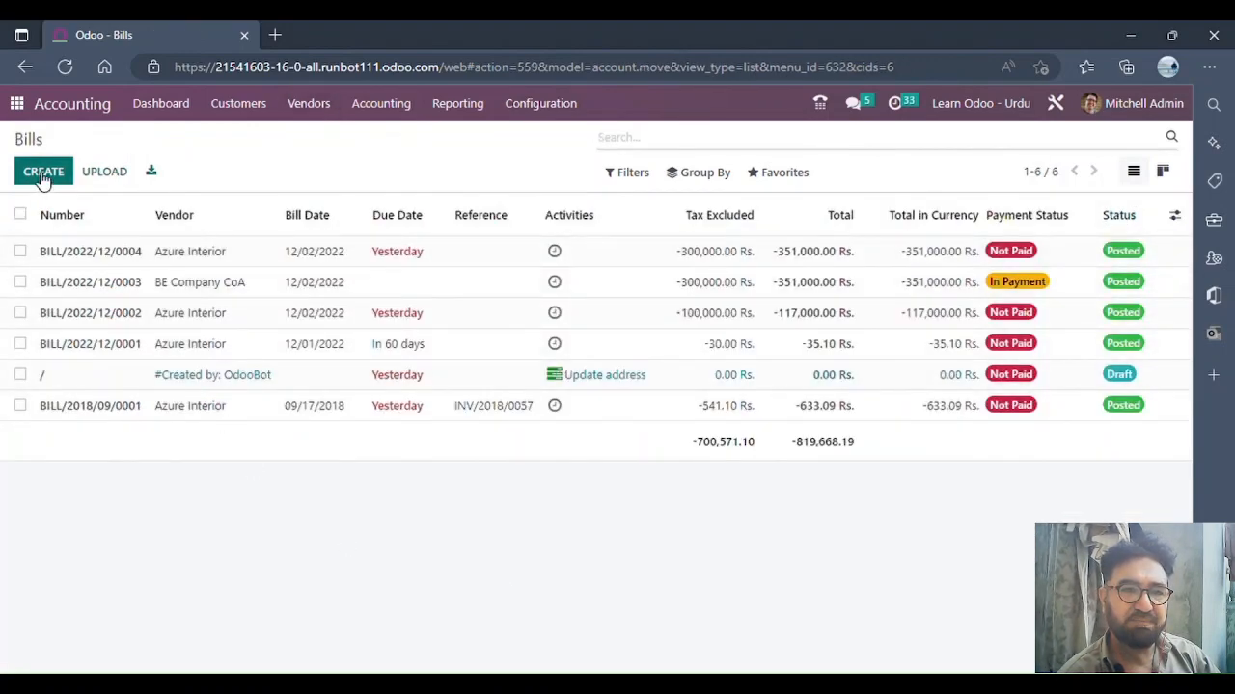
left_click(44, 180)
left_click(323, 317)
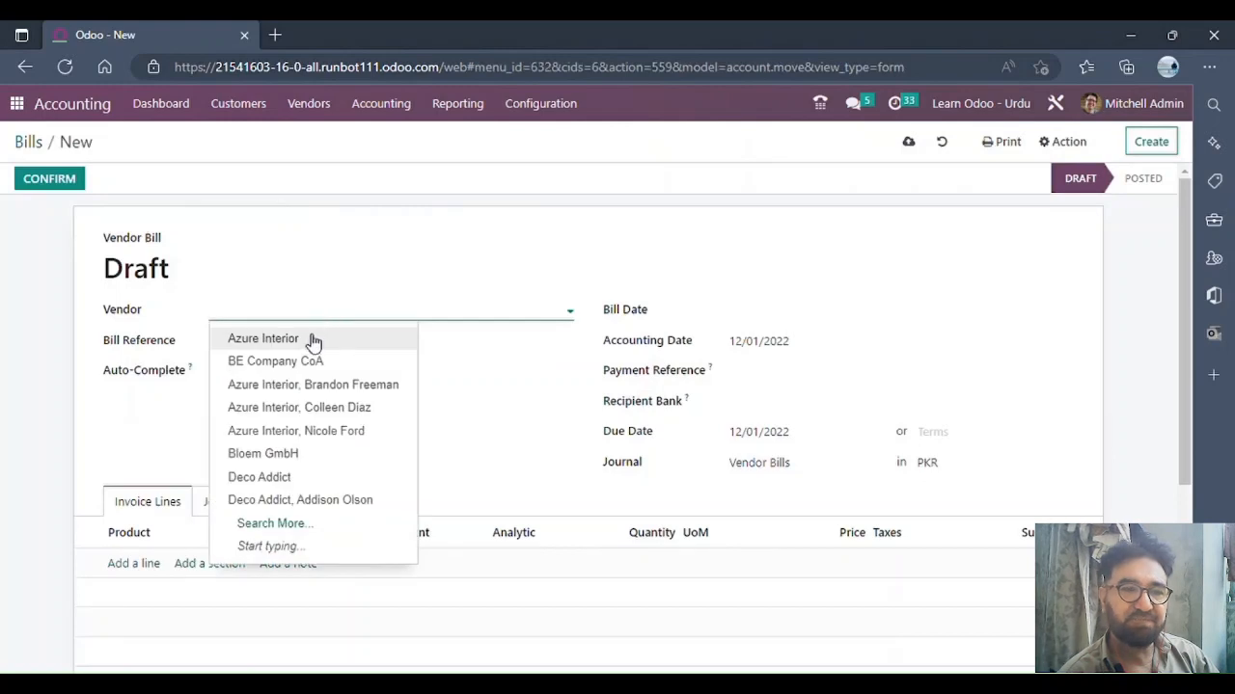
left_click(314, 344)
left_click(772, 319)
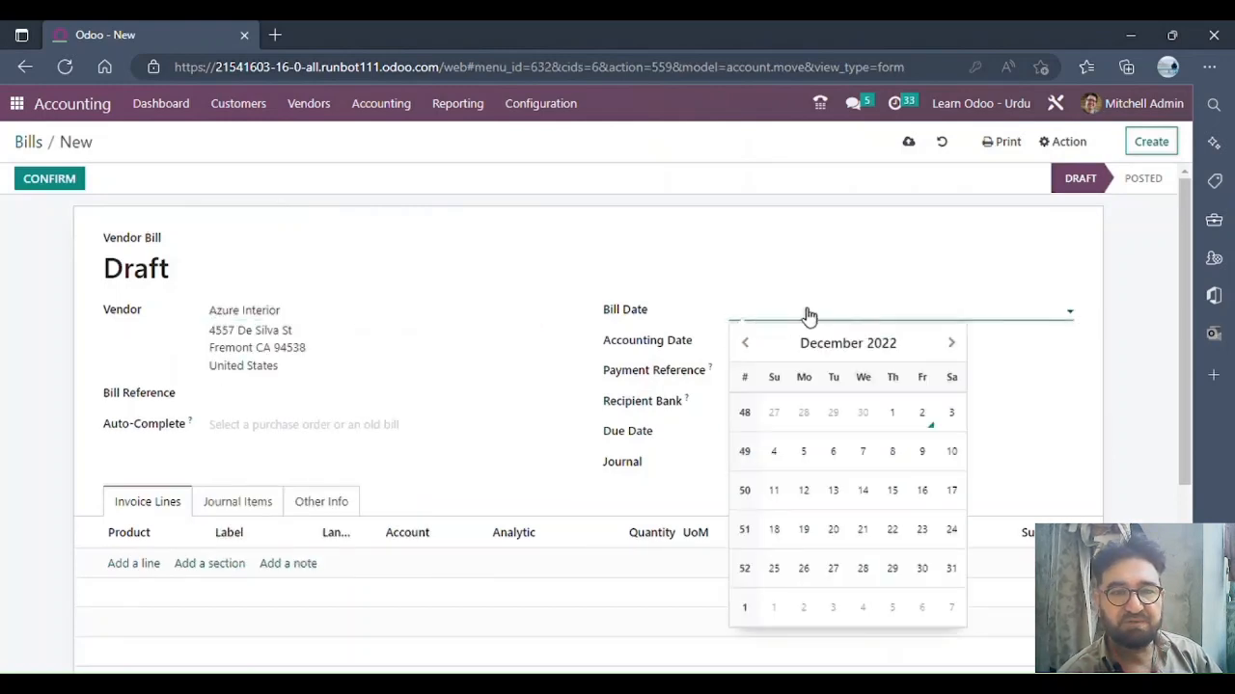
left_click(921, 413)
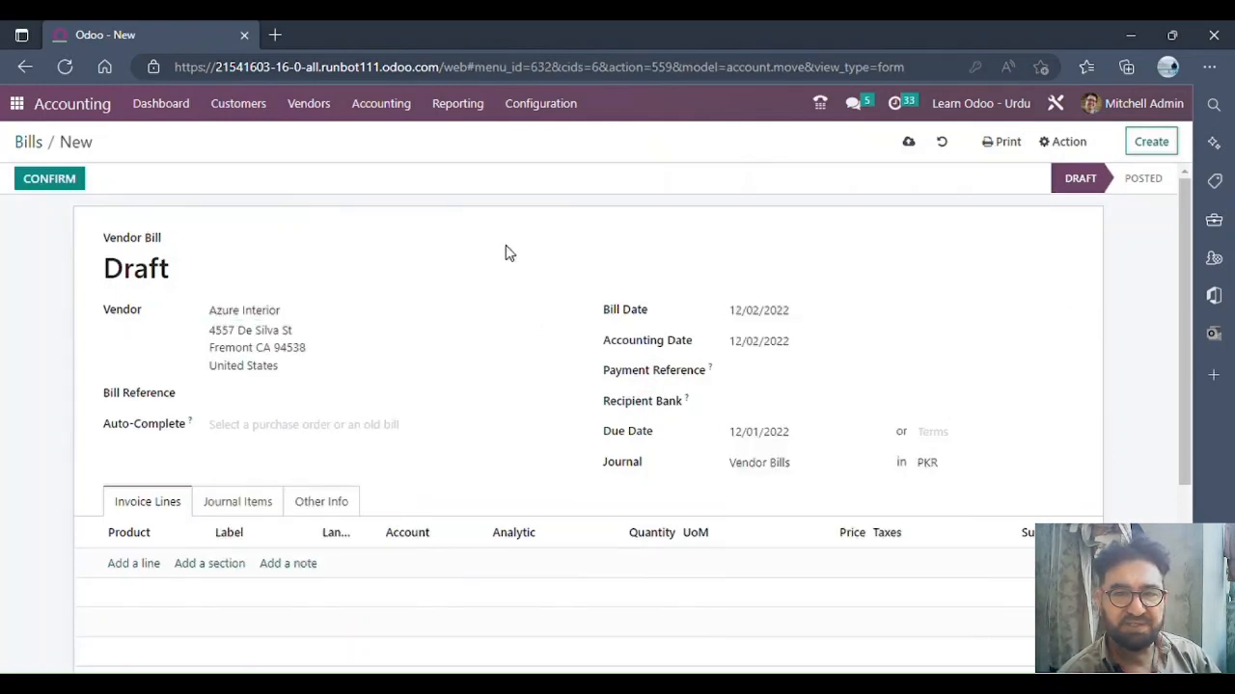
Step: Add an invoice line for product FURN_7777 with the label "Office Rent 1st Quarter 2023"
scroll(135, 520, "down", 1)
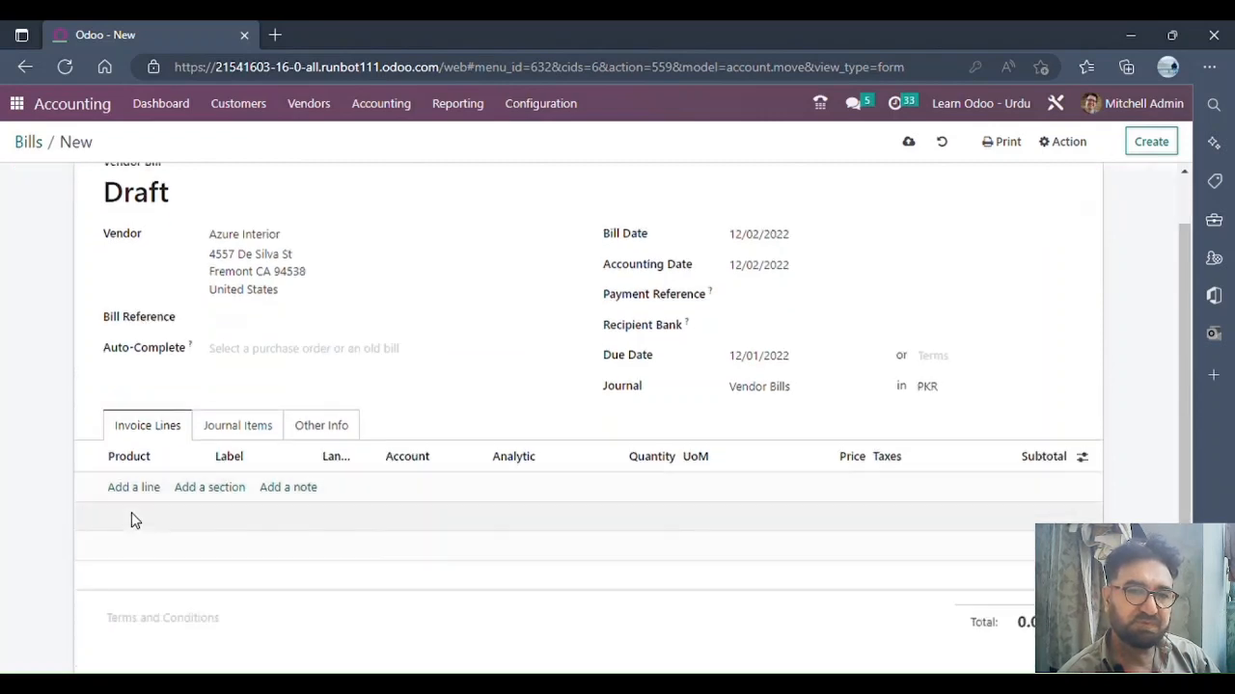
left_click(134, 489)
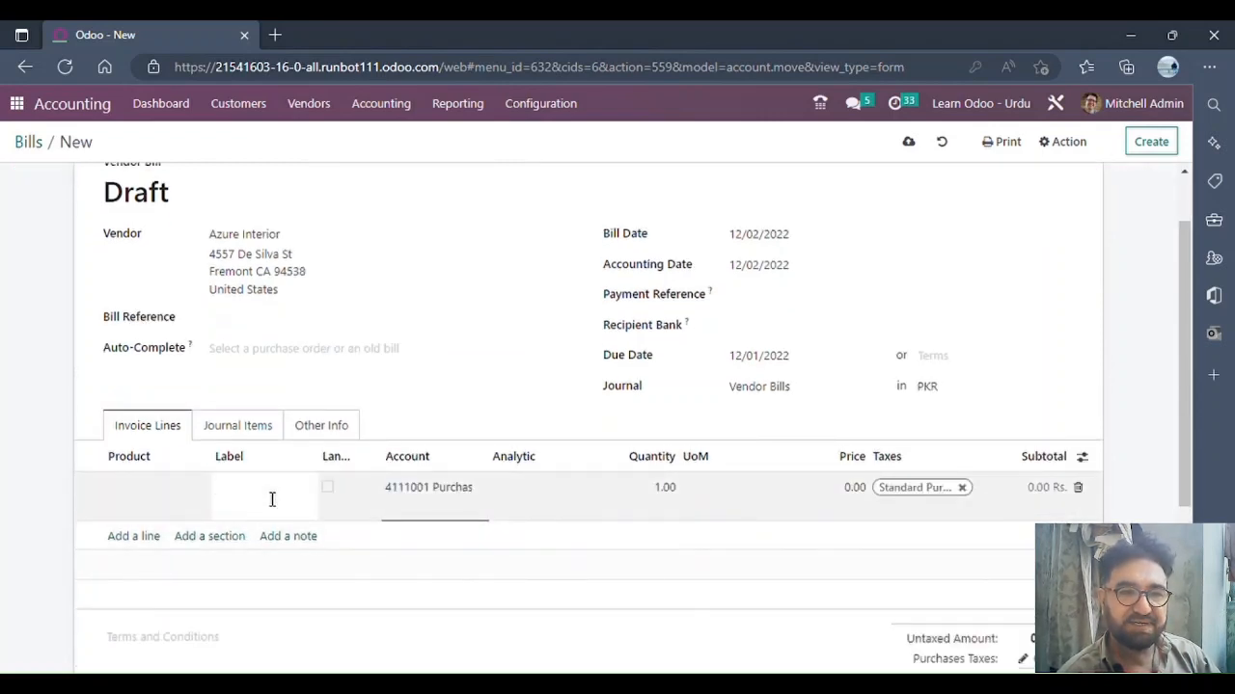
type("Office Ren")
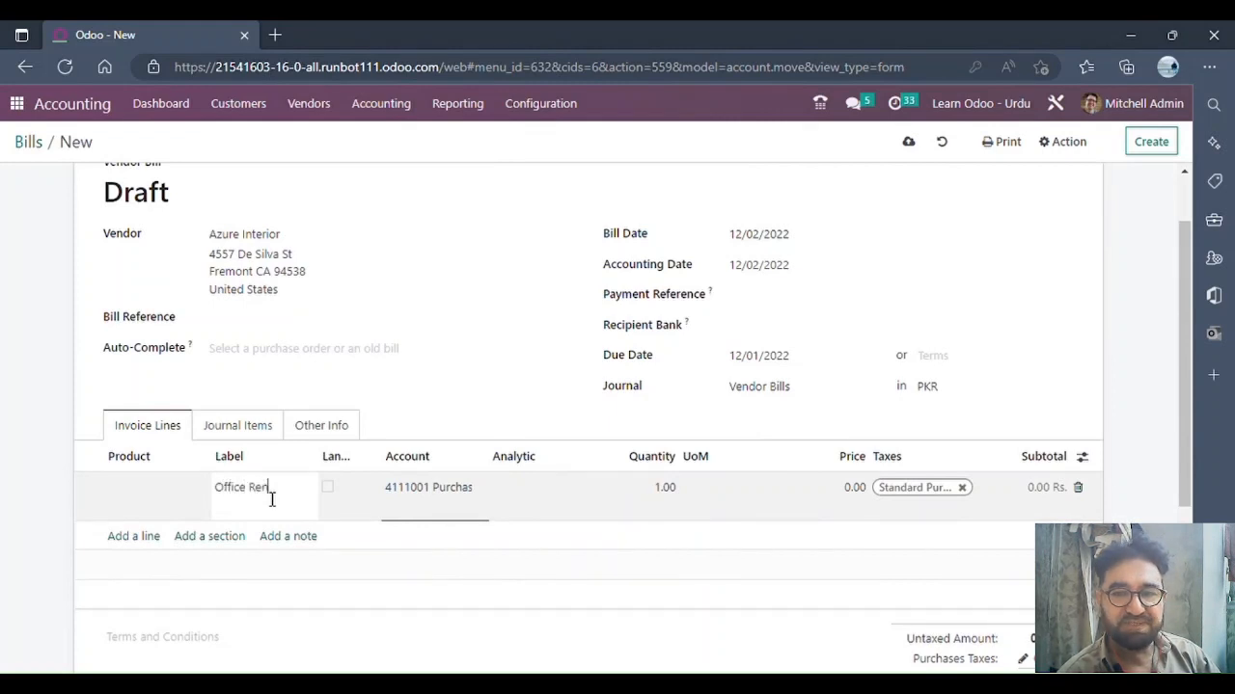
type("t")
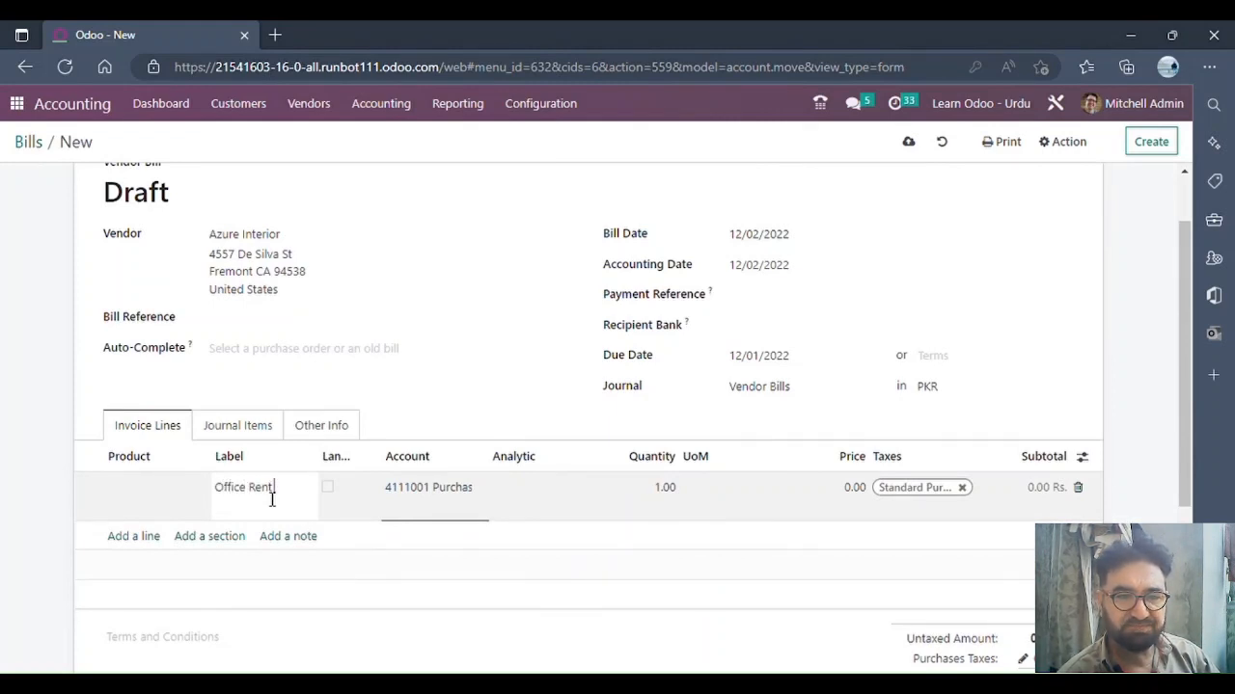
type(" 1st Quarter")
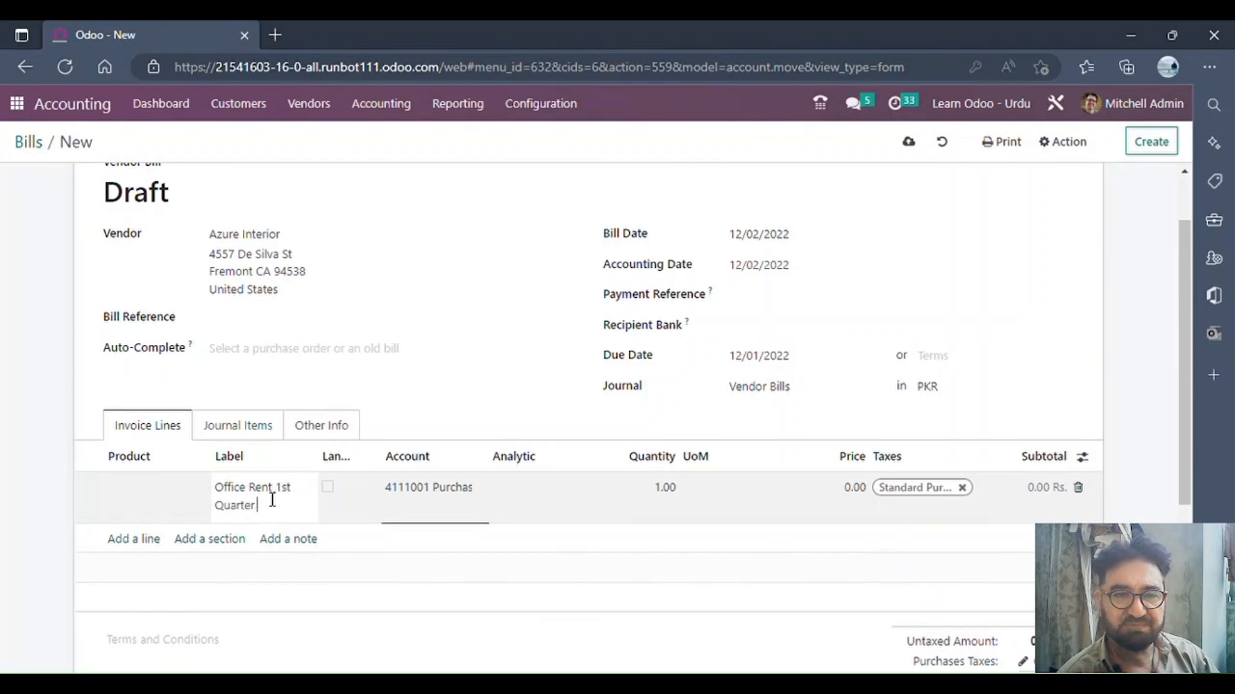
type(" 2023")
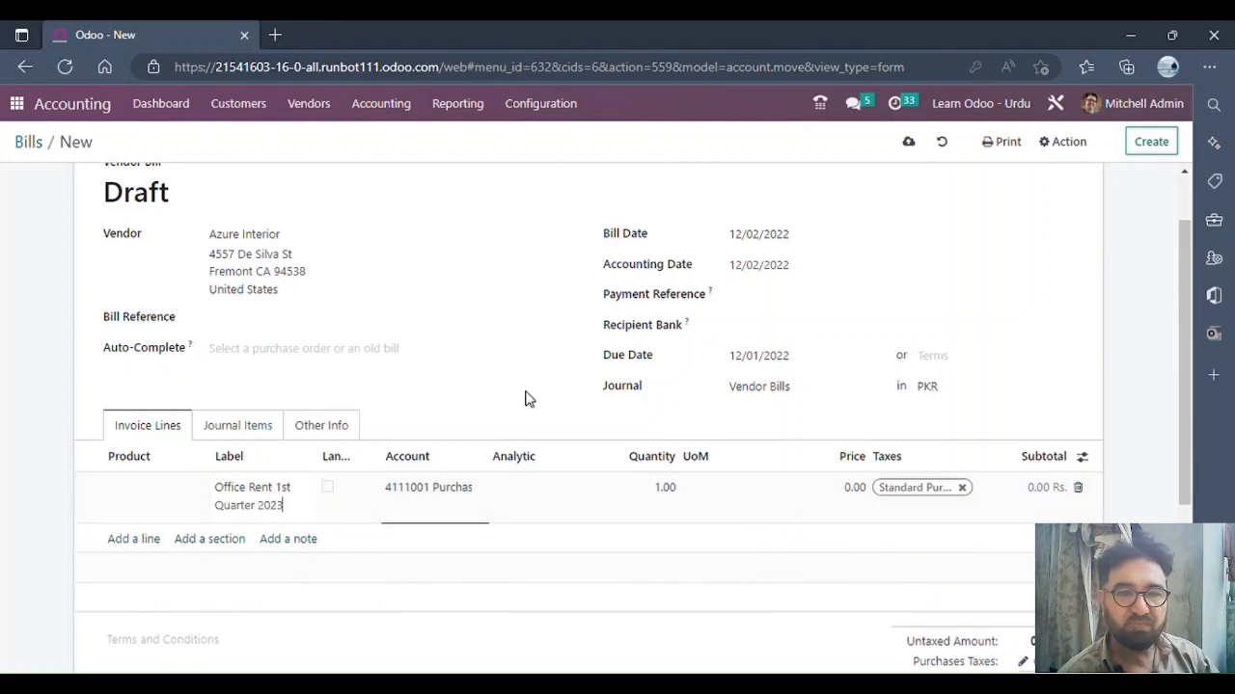
Step: Assign the office rent line to account 50001 Deferred Expenses and set its price to 300000
left_click(449, 501)
key("BackSpace")
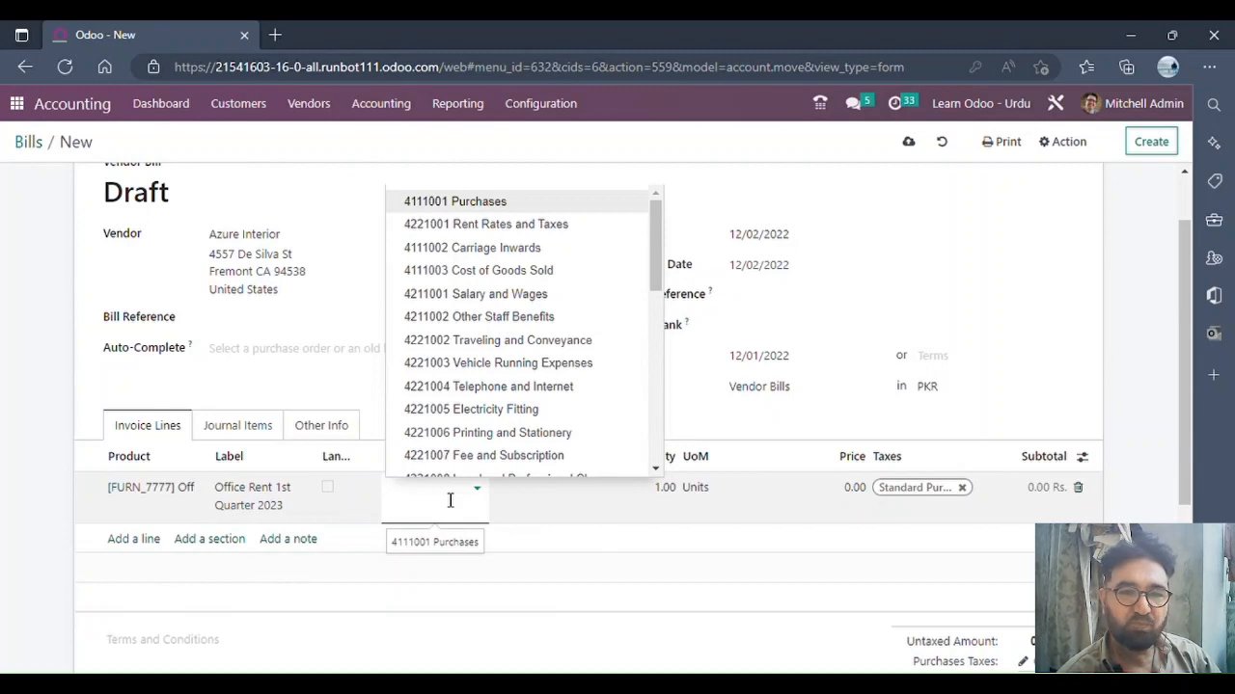
type("ef")
key("Down")
key("Return")
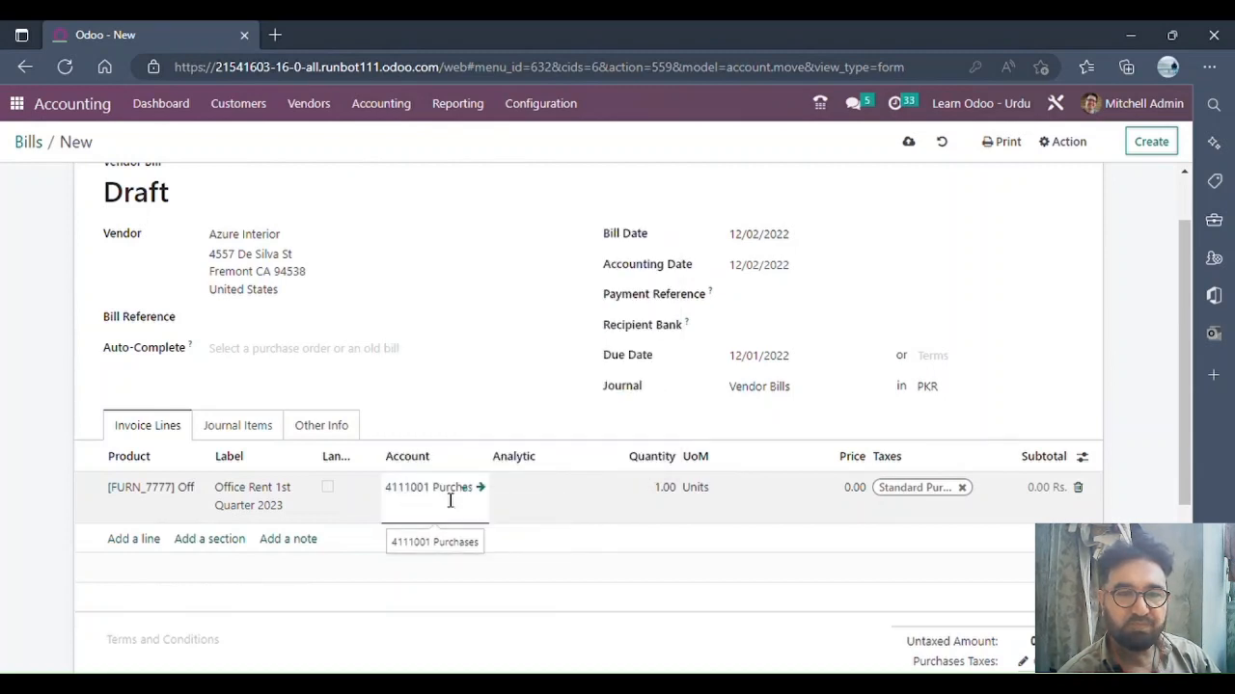
left_click(841, 501)
type("300000")
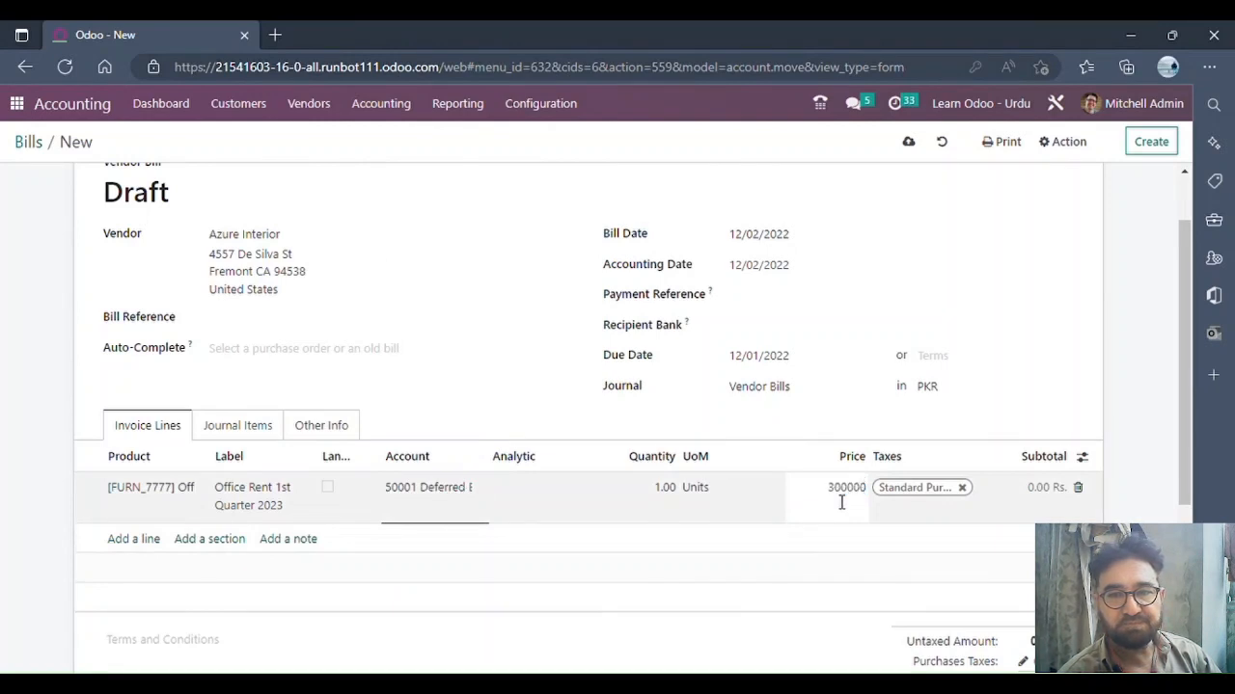
left_click(419, 379)
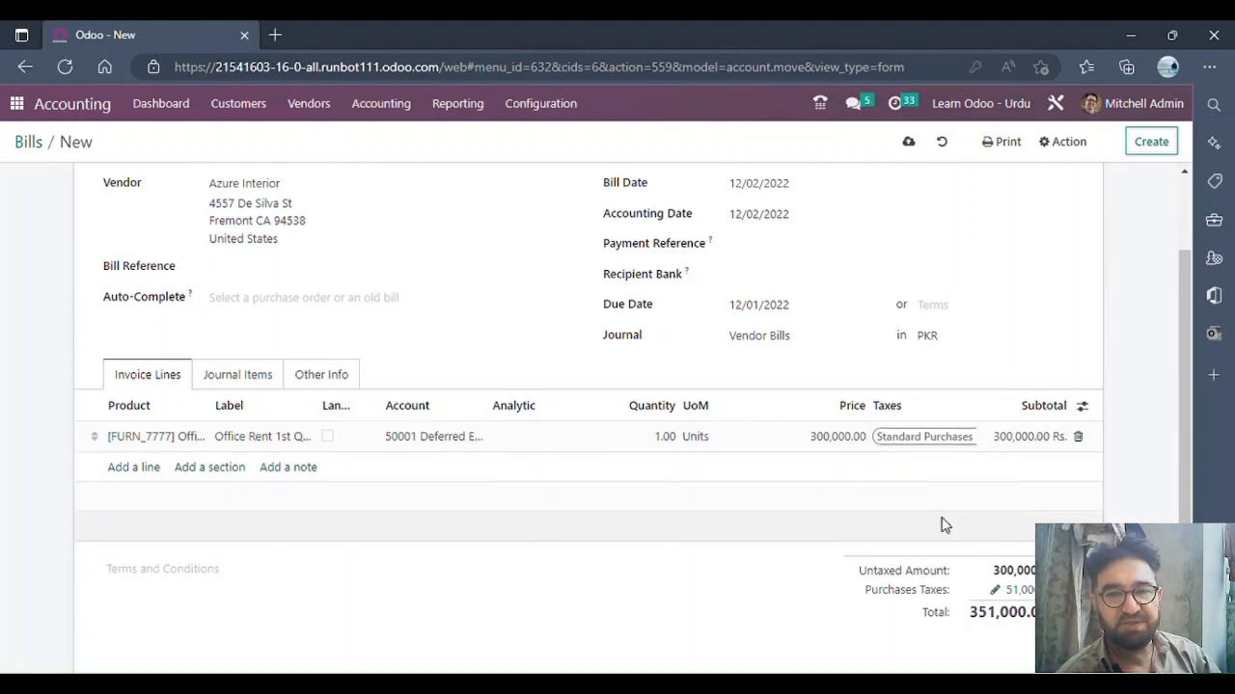
Step: Confirm the vendor bill and register its payment through the Bank journal using the Manual payment method
scroll(930, 506, "up", 2)
left_click(55, 182)
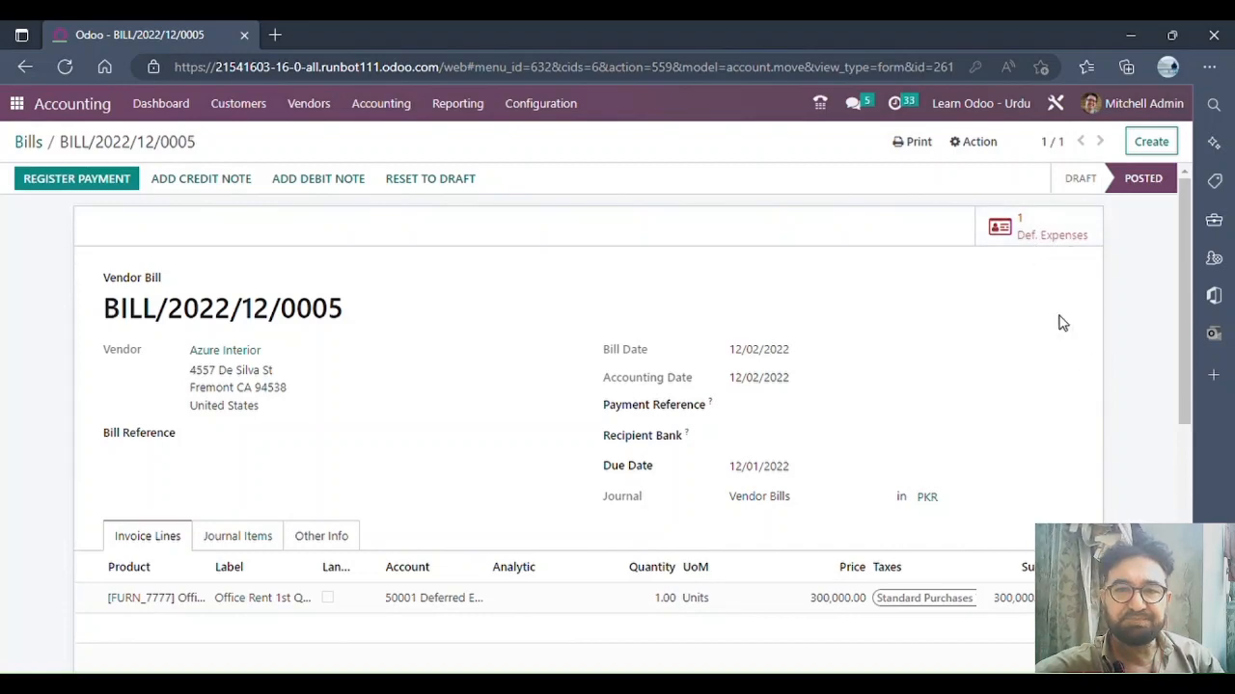
scroll(951, 321, "down", 3)
scroll(945, 359, "up", 3)
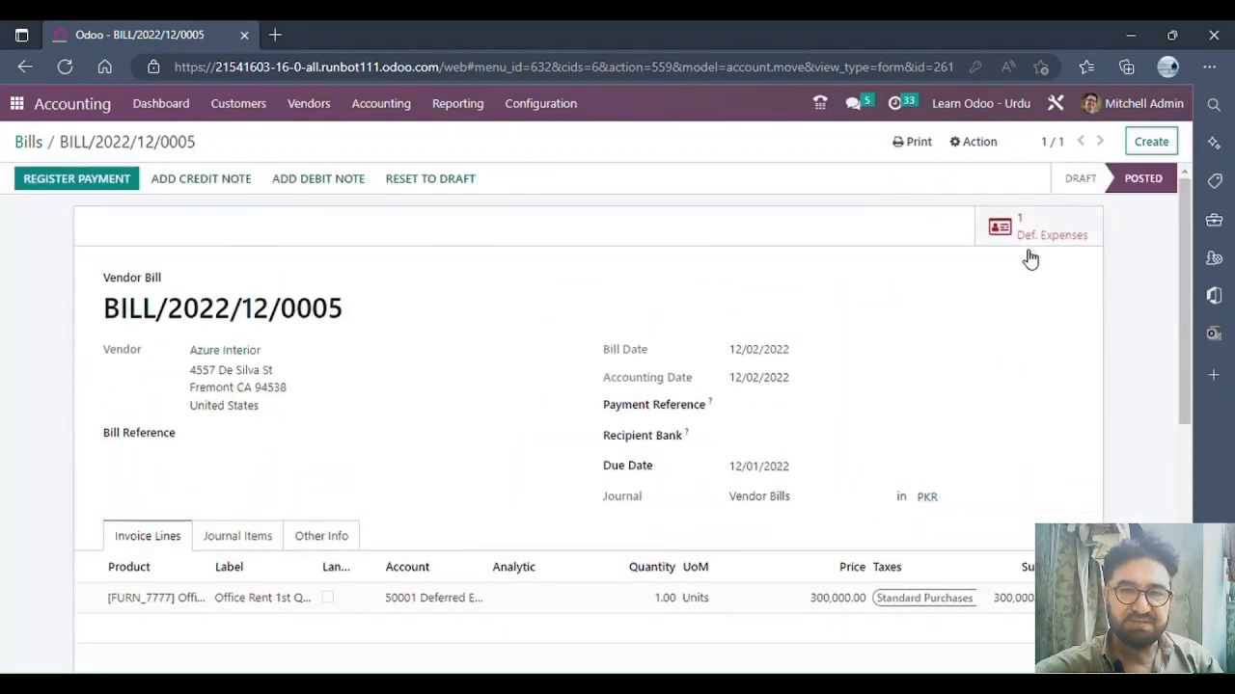
left_click(77, 180)
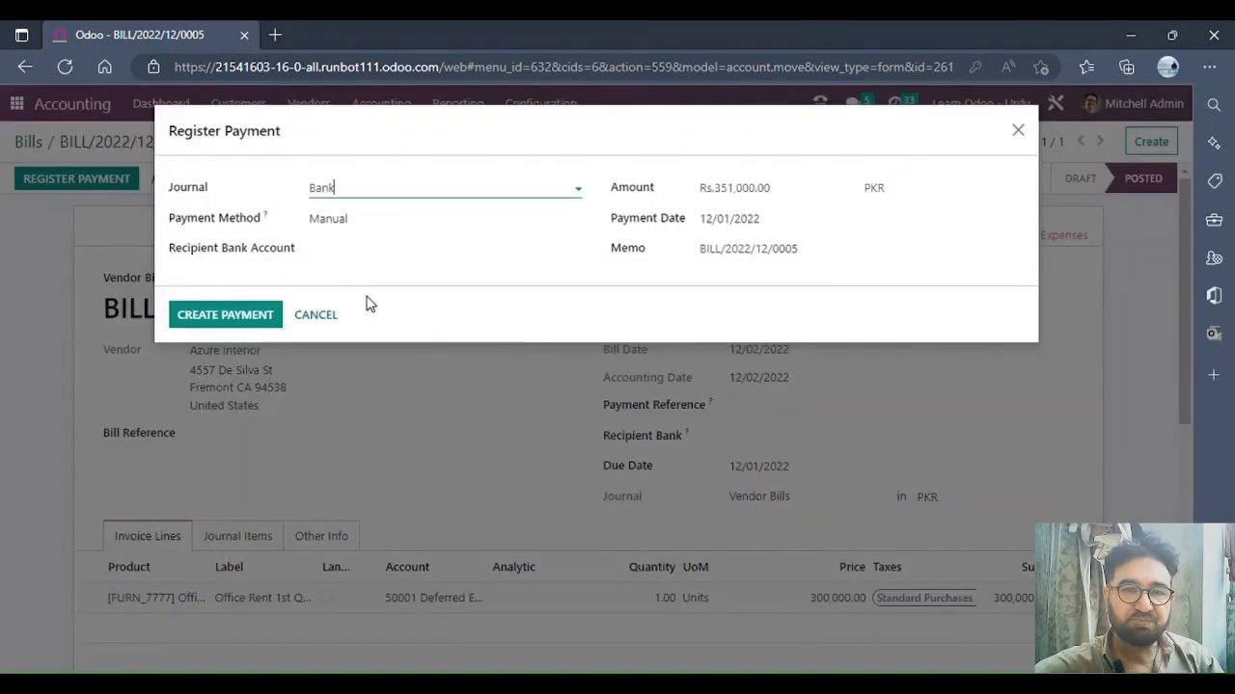
left_click(245, 316)
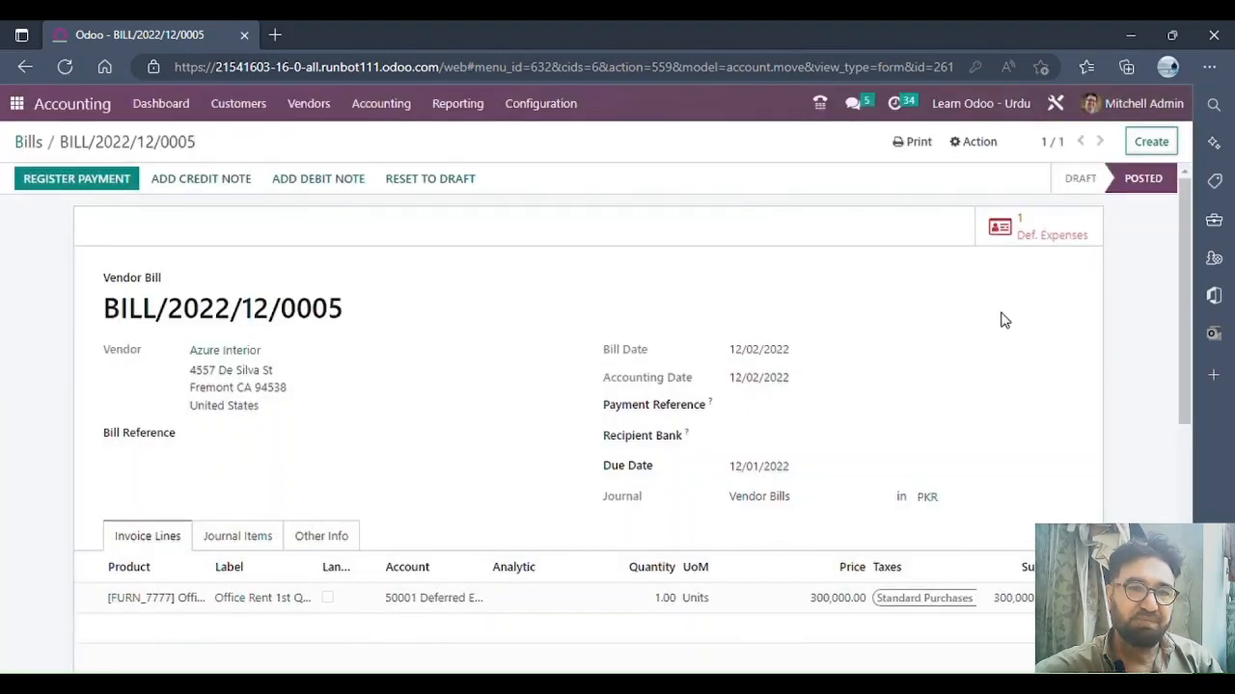
Step: Check the payment in the bill's totals and open the deferred expense linked to the bill
scroll(1084, 313, "down", 4)
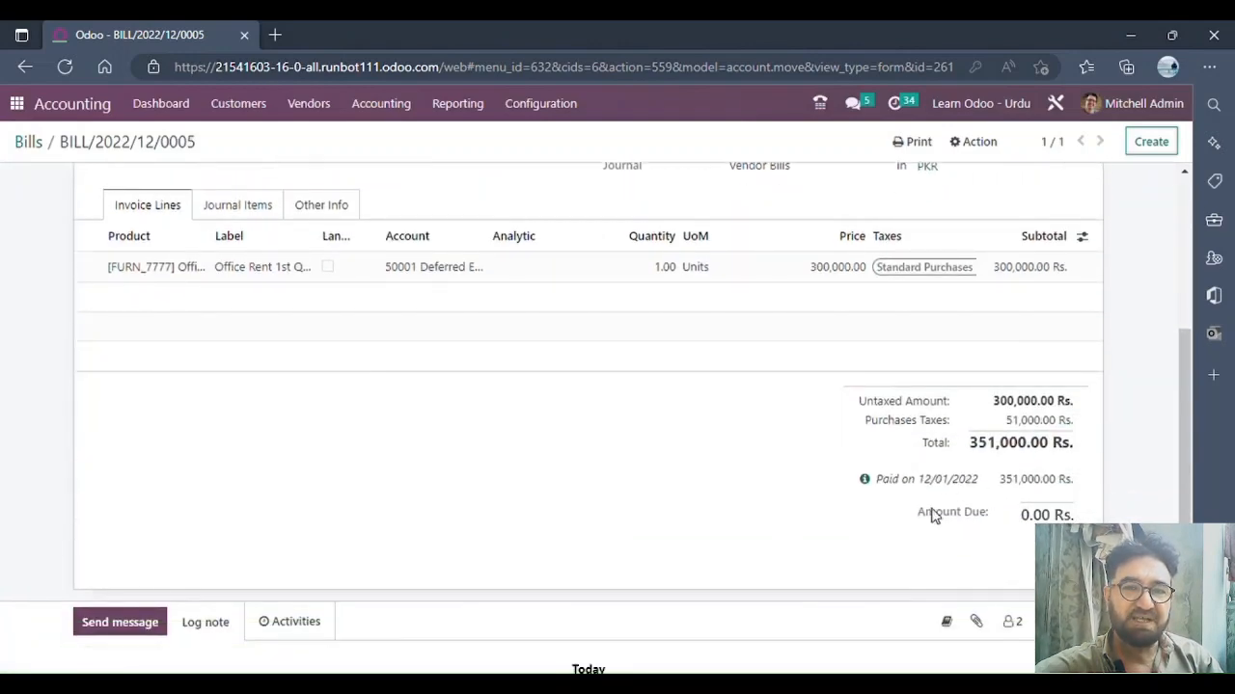
scroll(783, 408, "up", 2)
scroll(783, 408, "up", 2)
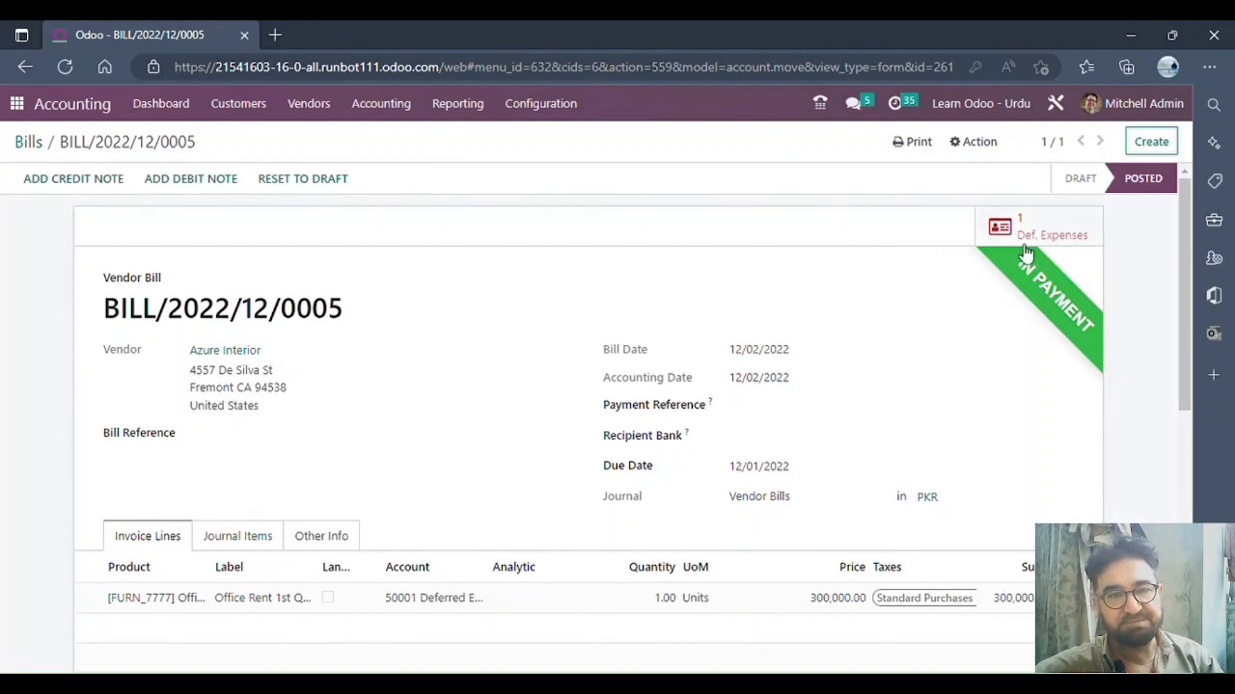
left_click(995, 227)
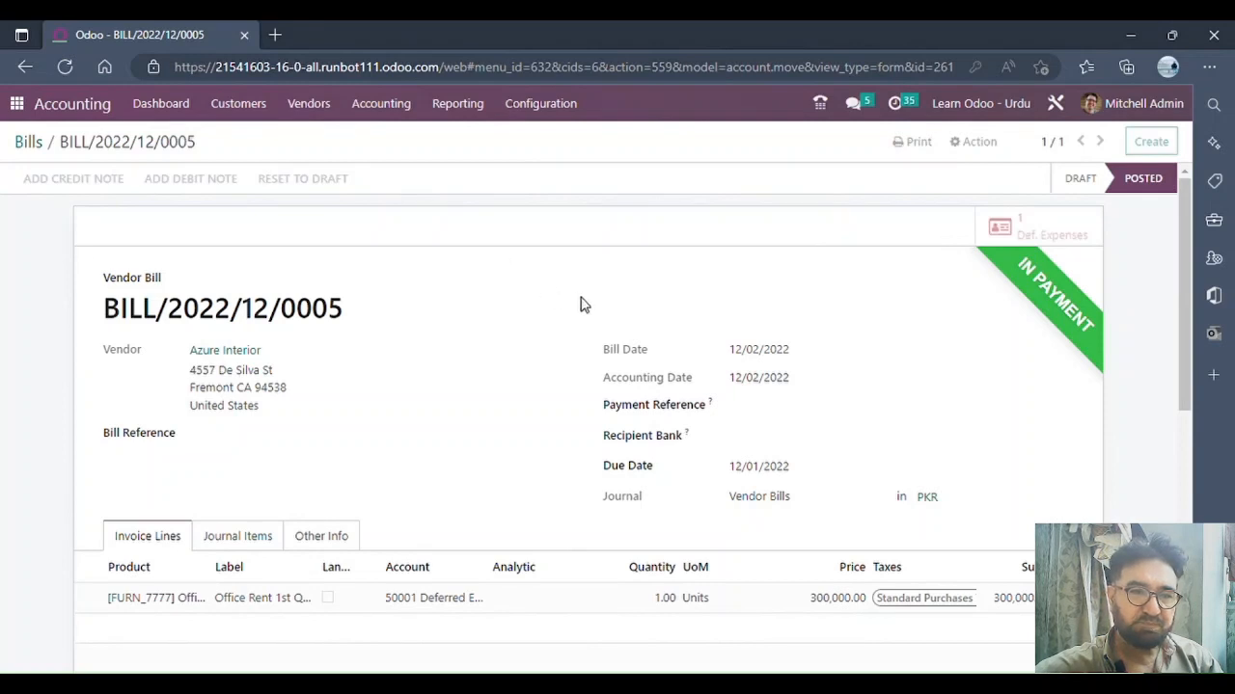
Step: Open the draft deferred expense Office Rent 1st Quarter 2023 from the list of deferred expenses
left_click(382, 108)
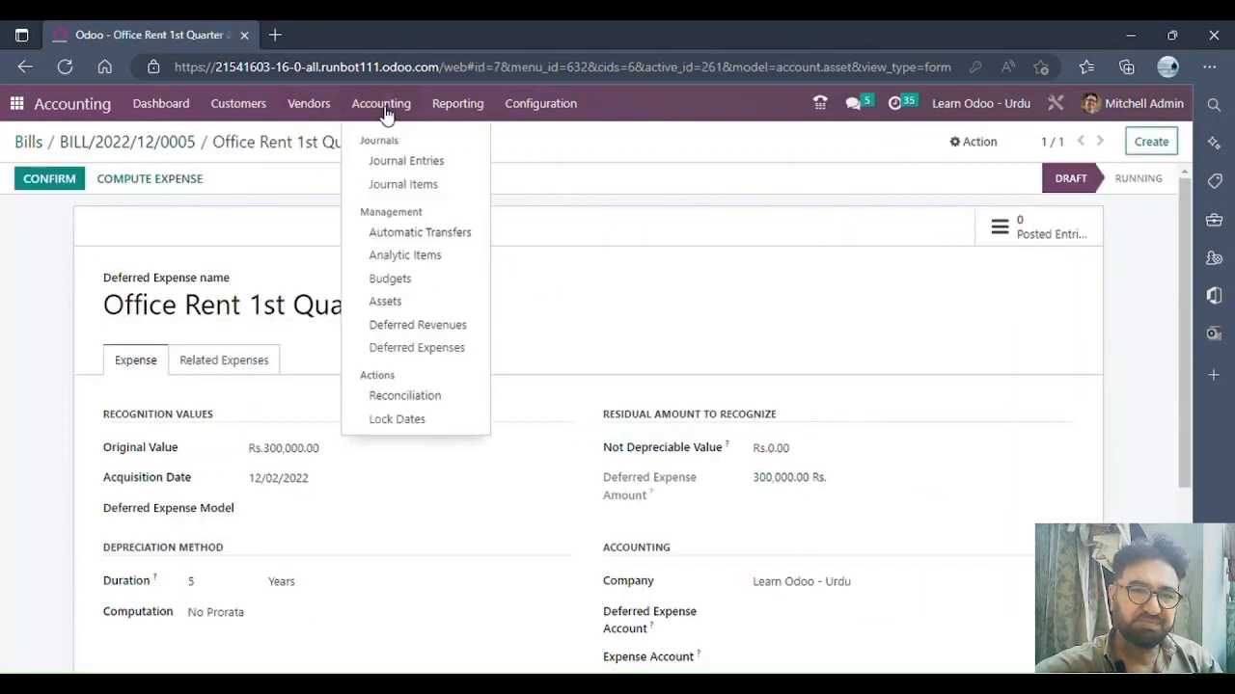
left_click(439, 355)
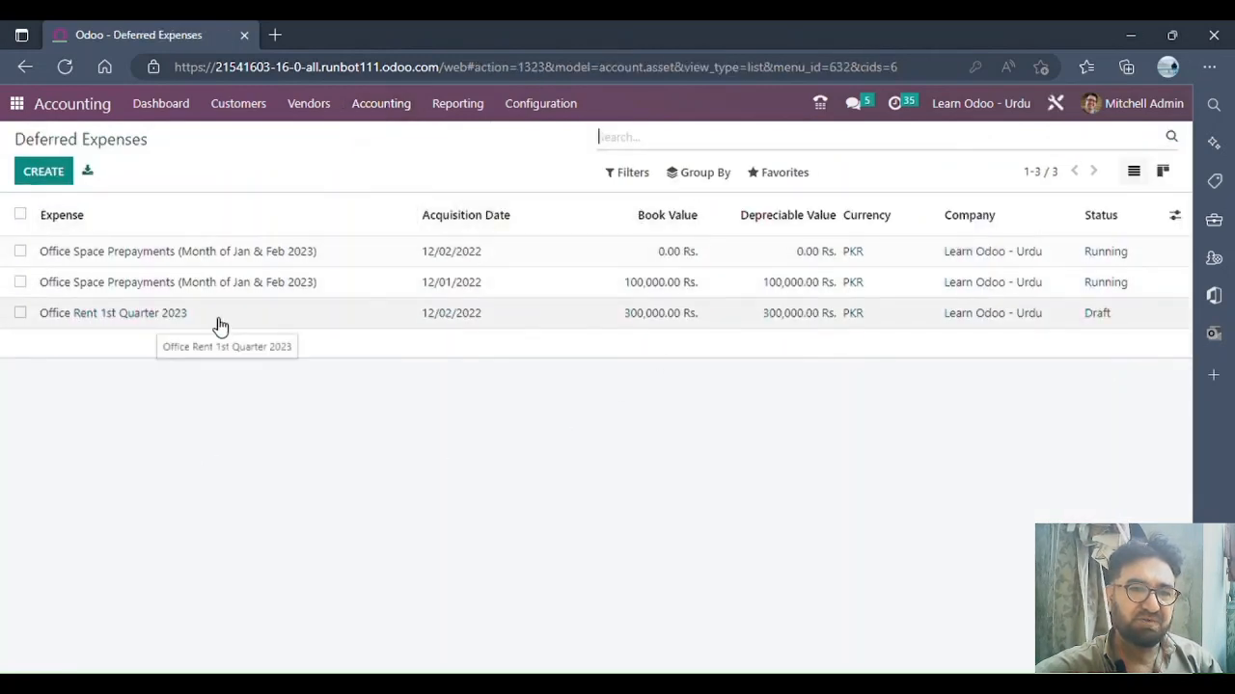
left_click(272, 323)
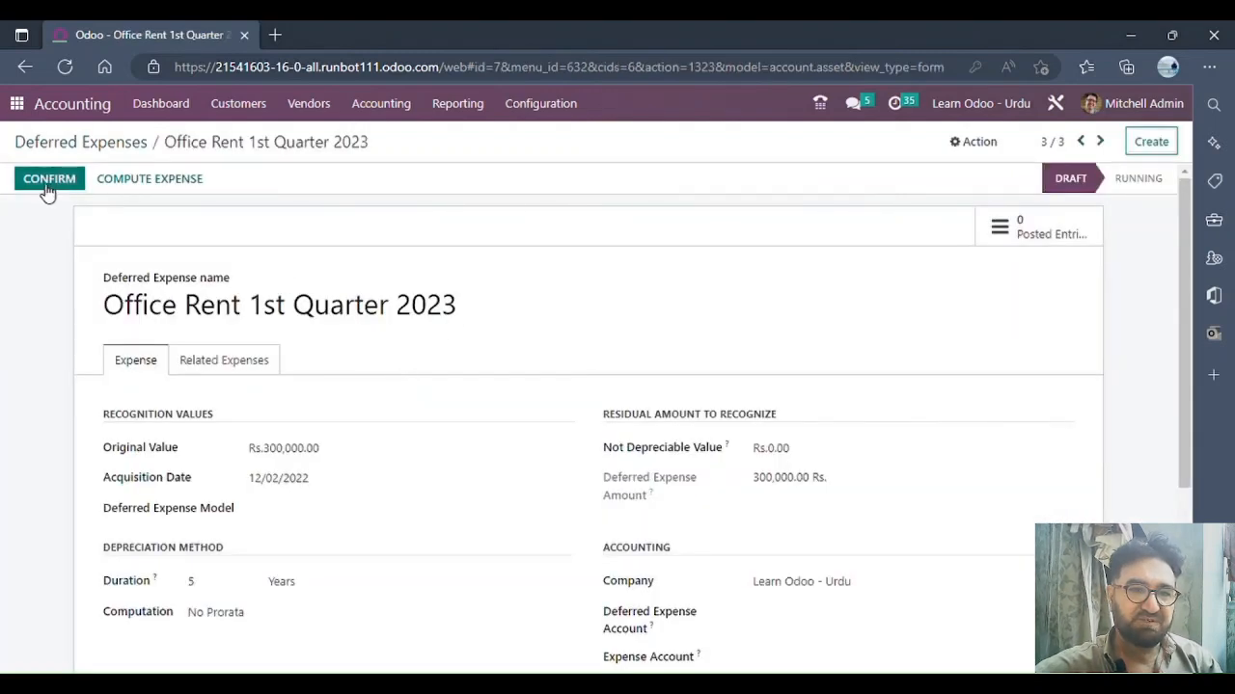
Step: Set the depreciation duration of the office rent deferred expense to 3 months
scroll(438, 364, "down", 2)
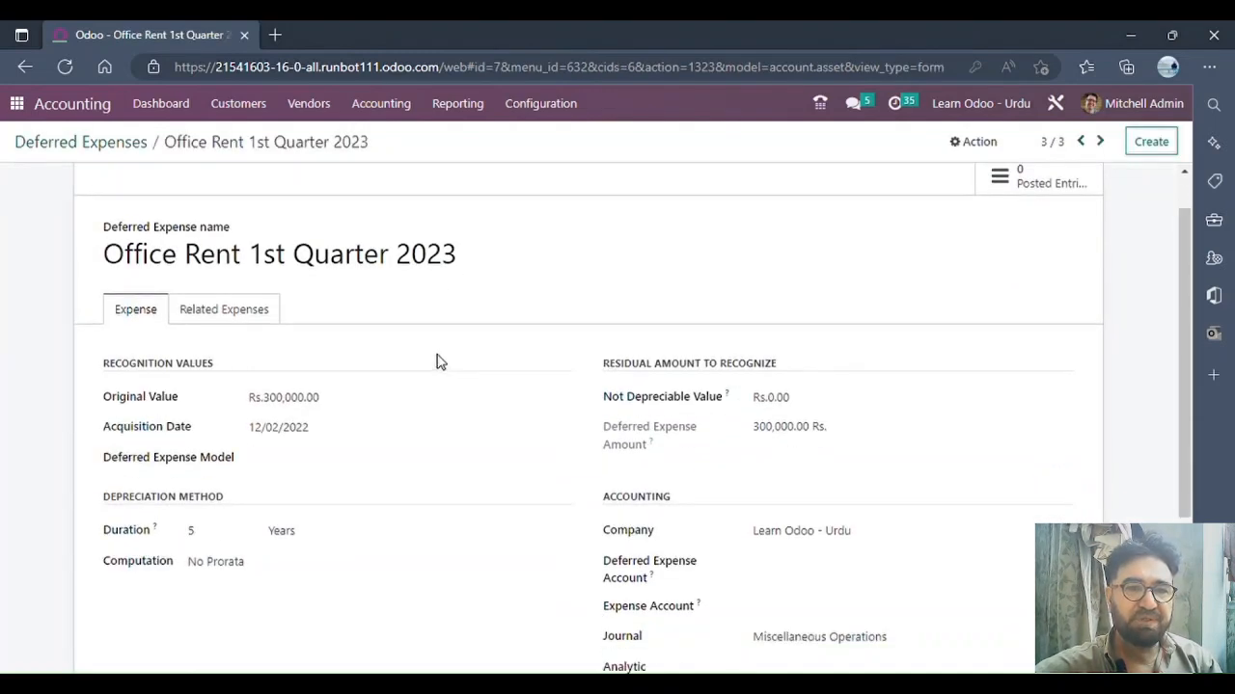
scroll(344, 353, "down", 1)
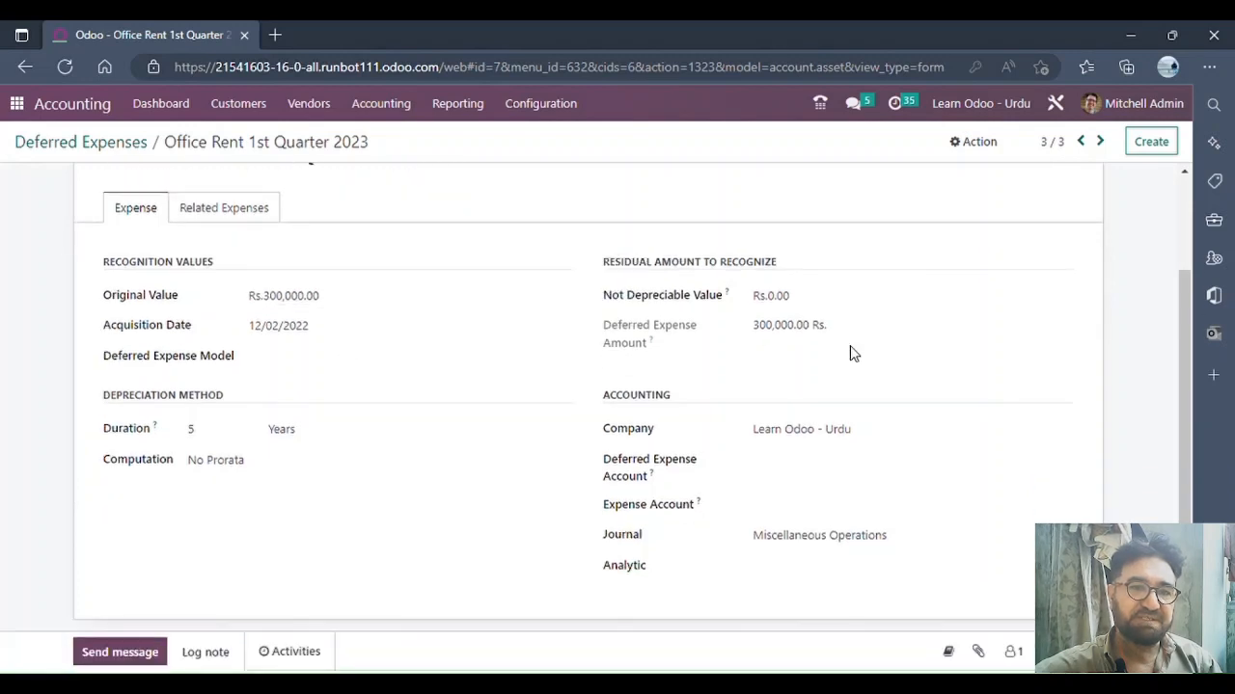
scroll(818, 347, "down", 1)
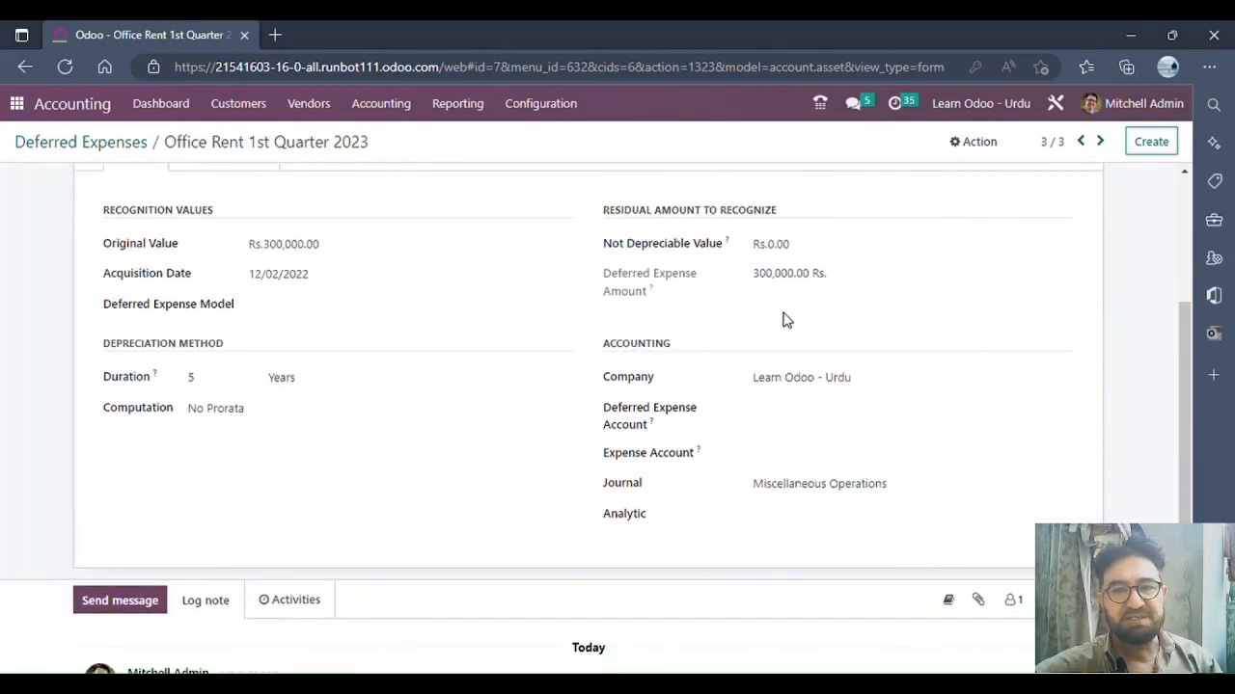
scroll(319, 314, "down", 1)
left_click(231, 335)
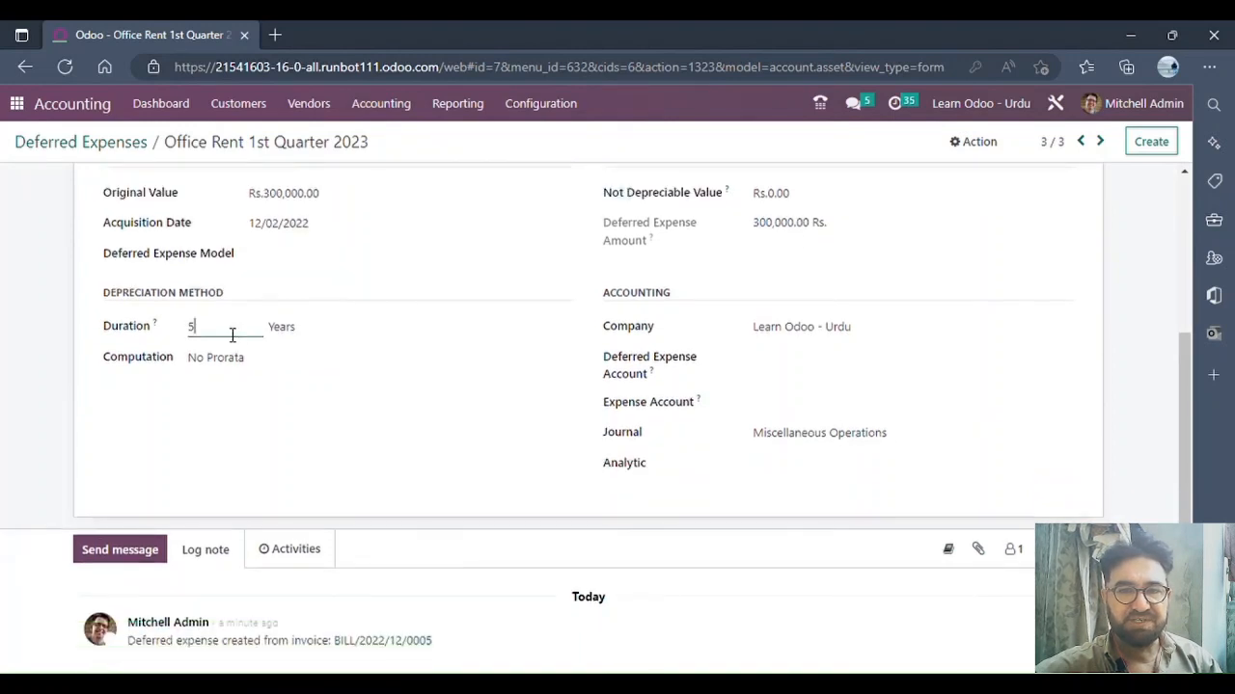
type("3")
left_click(318, 326)
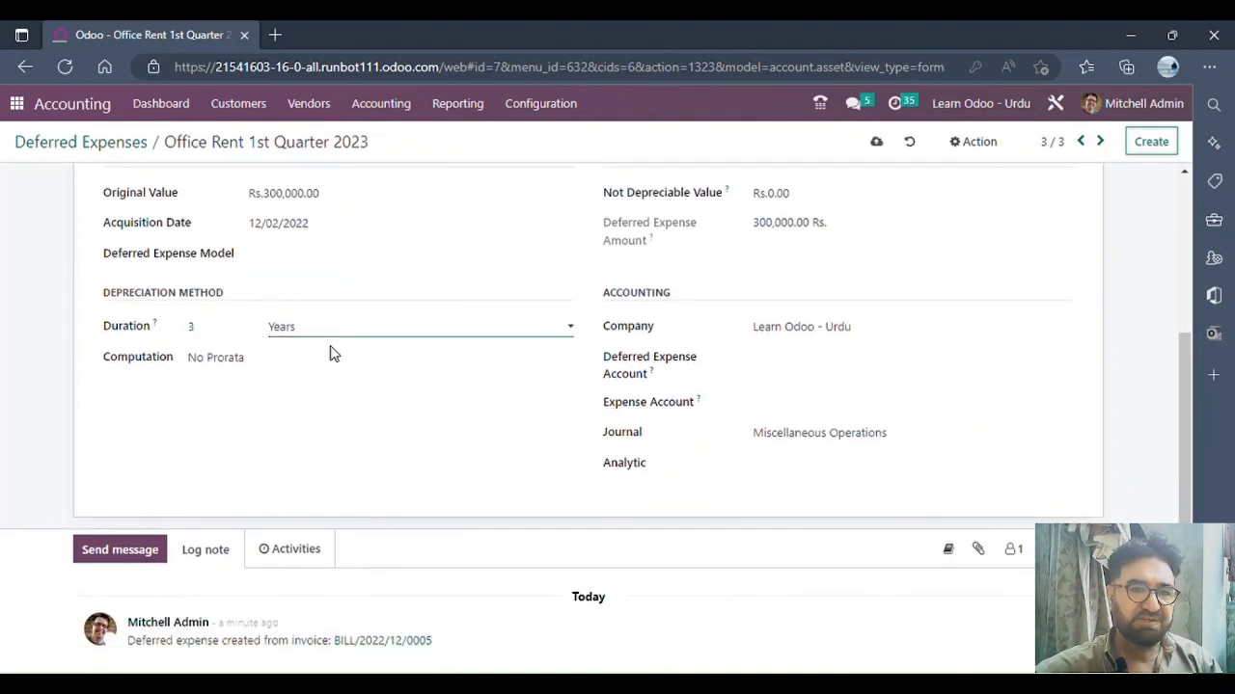
left_click(400, 351)
scroll(388, 356, "up", 3)
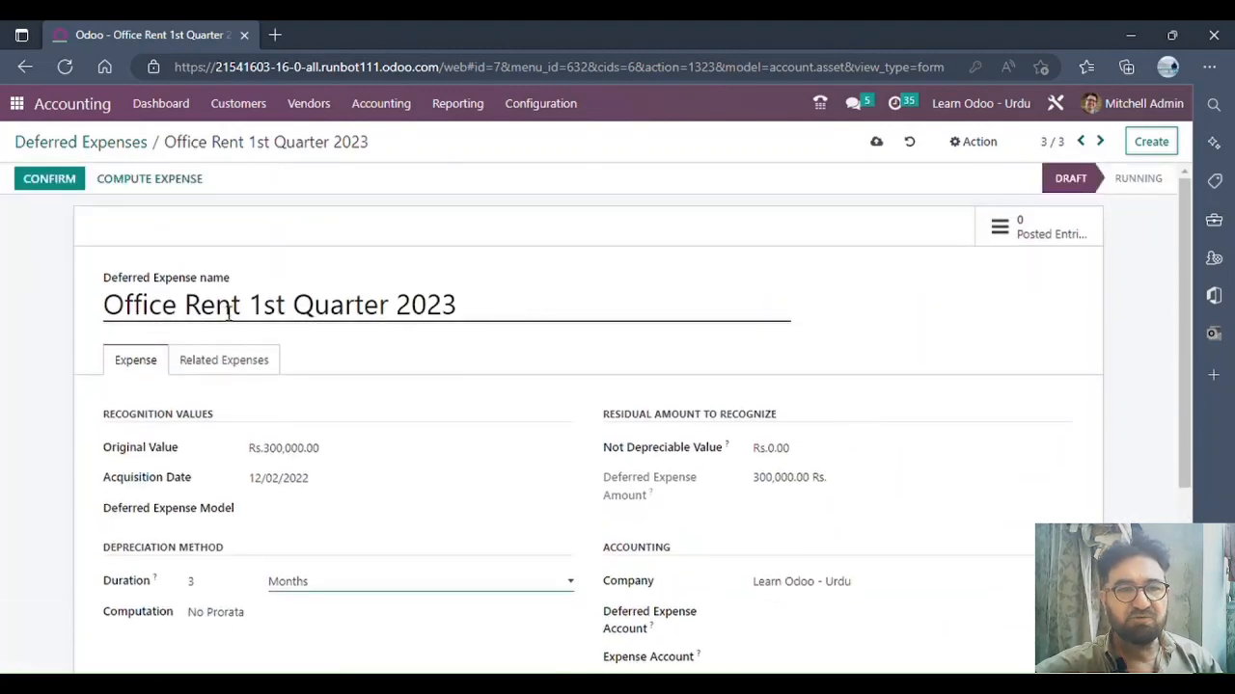
Step: Set the Deferred Expense Account to 50001 Deferred Expenses and leave the Deferred Expense Model empty
scroll(422, 344, "down", 3)
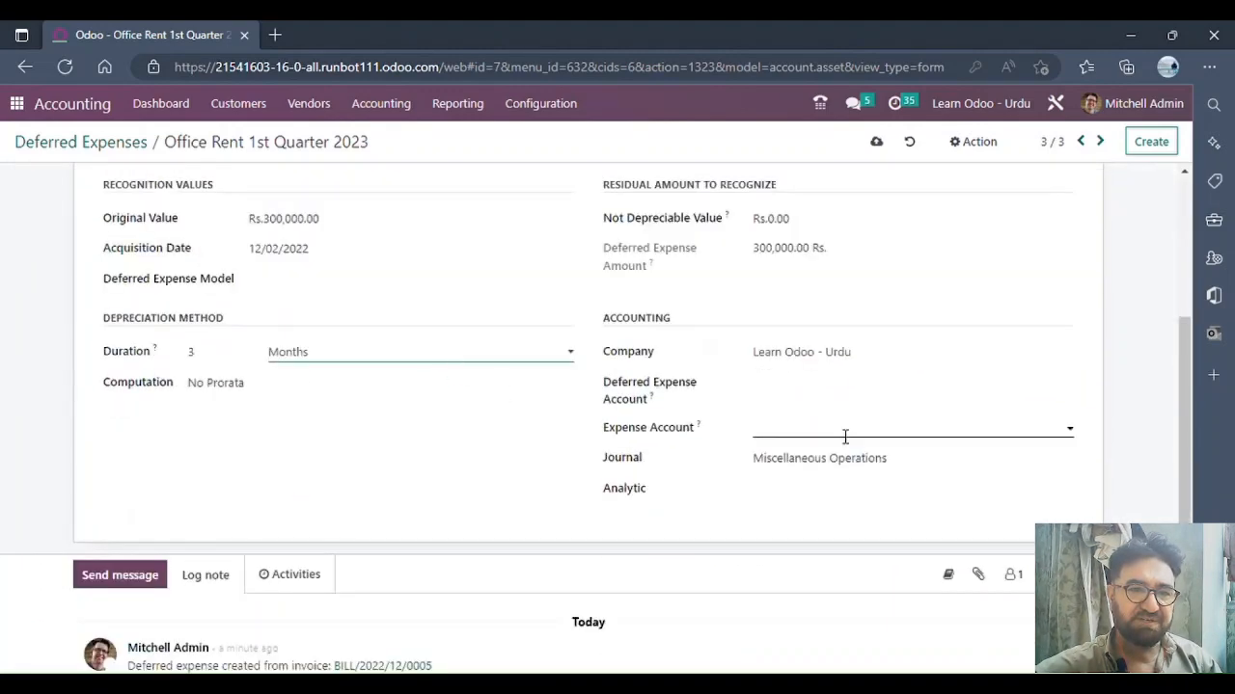
left_click(817, 383)
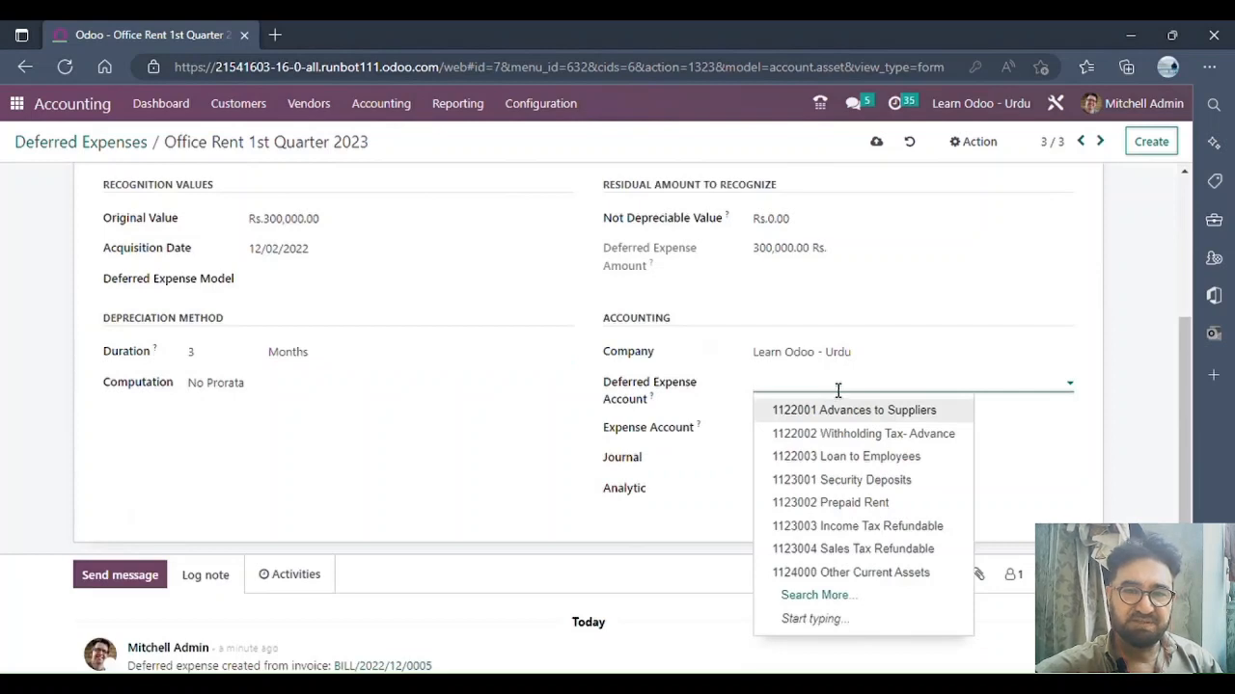
type("def")
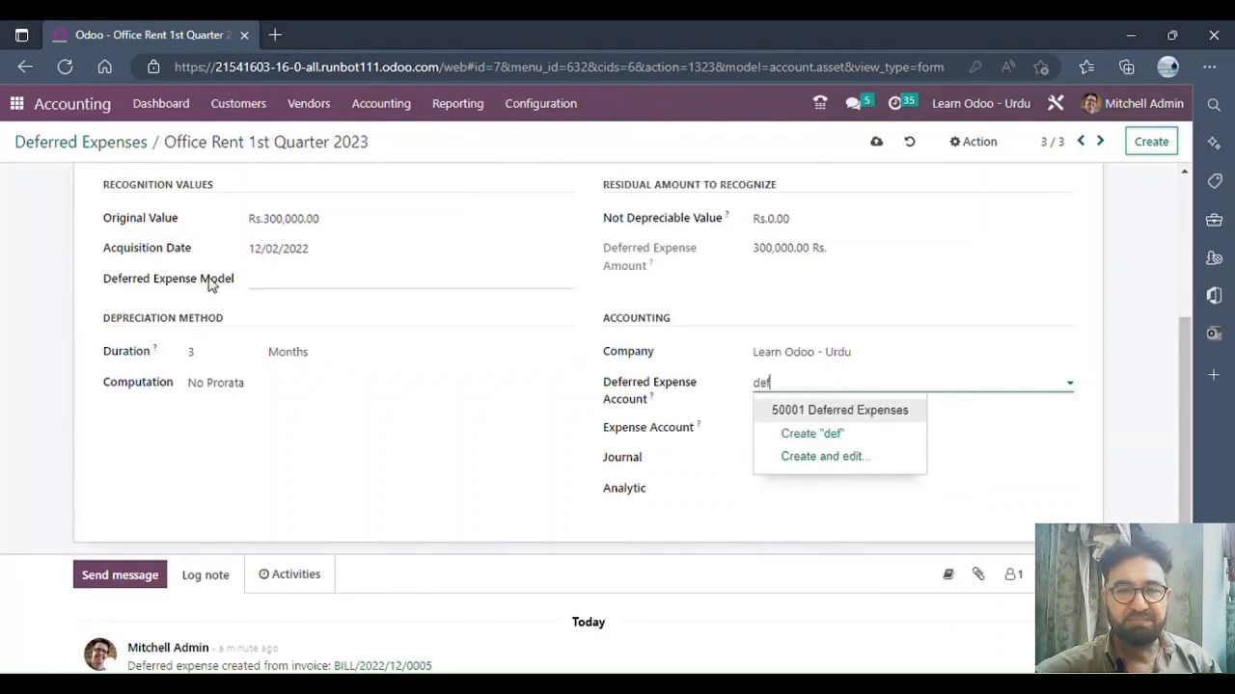
left_click(322, 281)
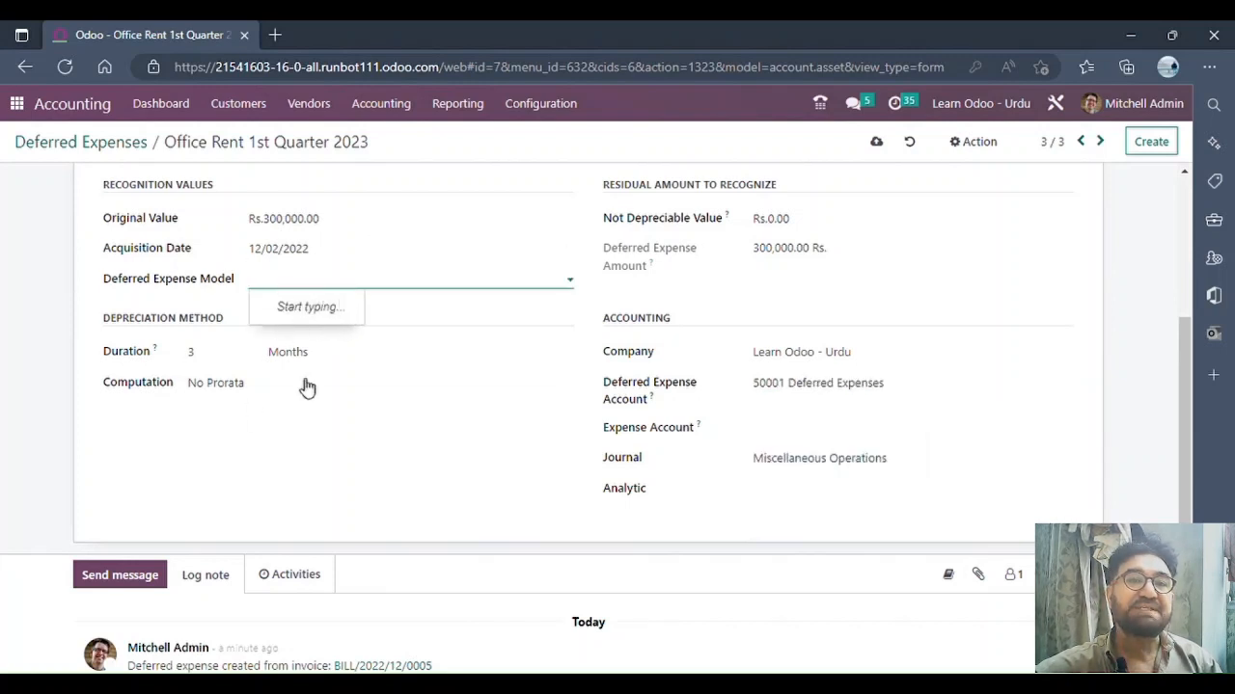
left_click(407, 318)
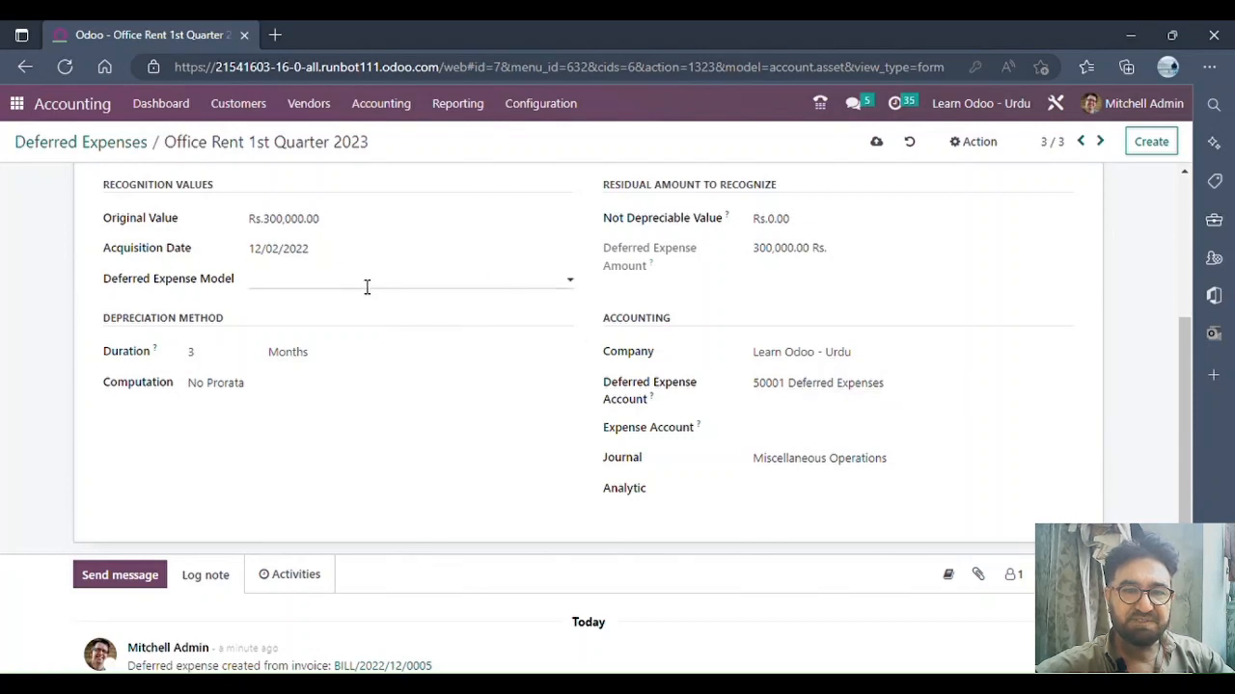
scroll(482, 318, "up", 3)
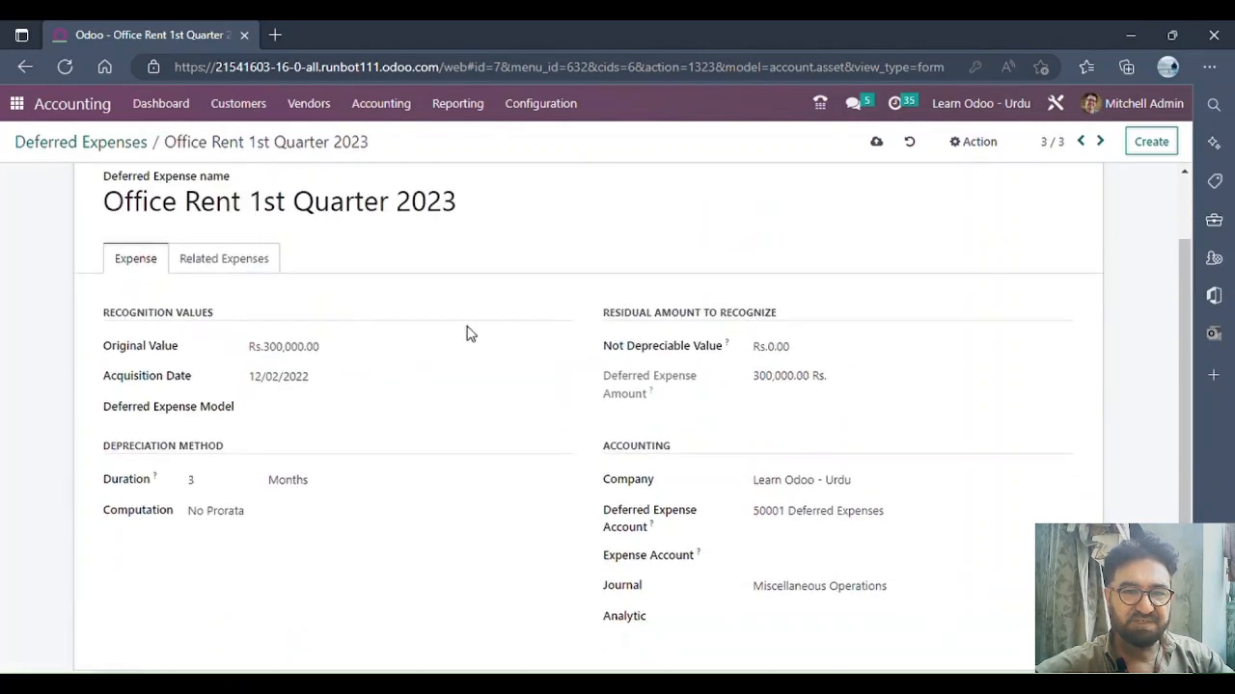
scroll(463, 422, "down", 2)
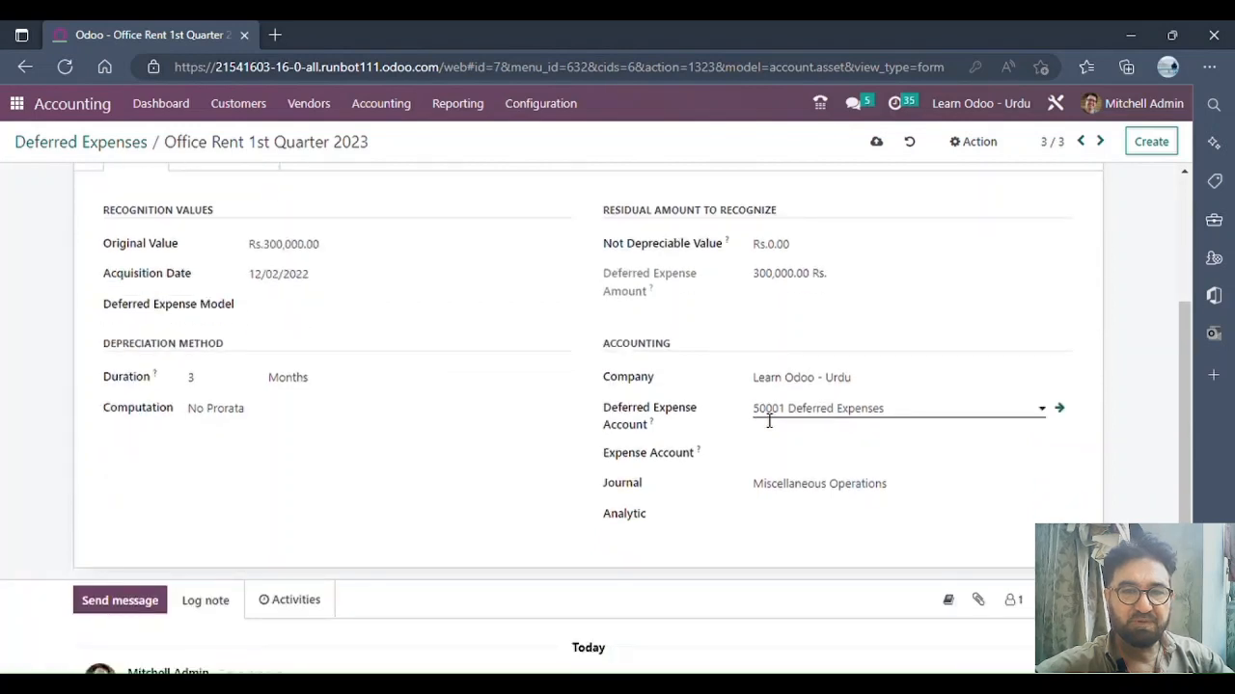
Step: Set the Expense Account to 4221001 Rent and the journal to Deferred Expenses
left_click(858, 453)
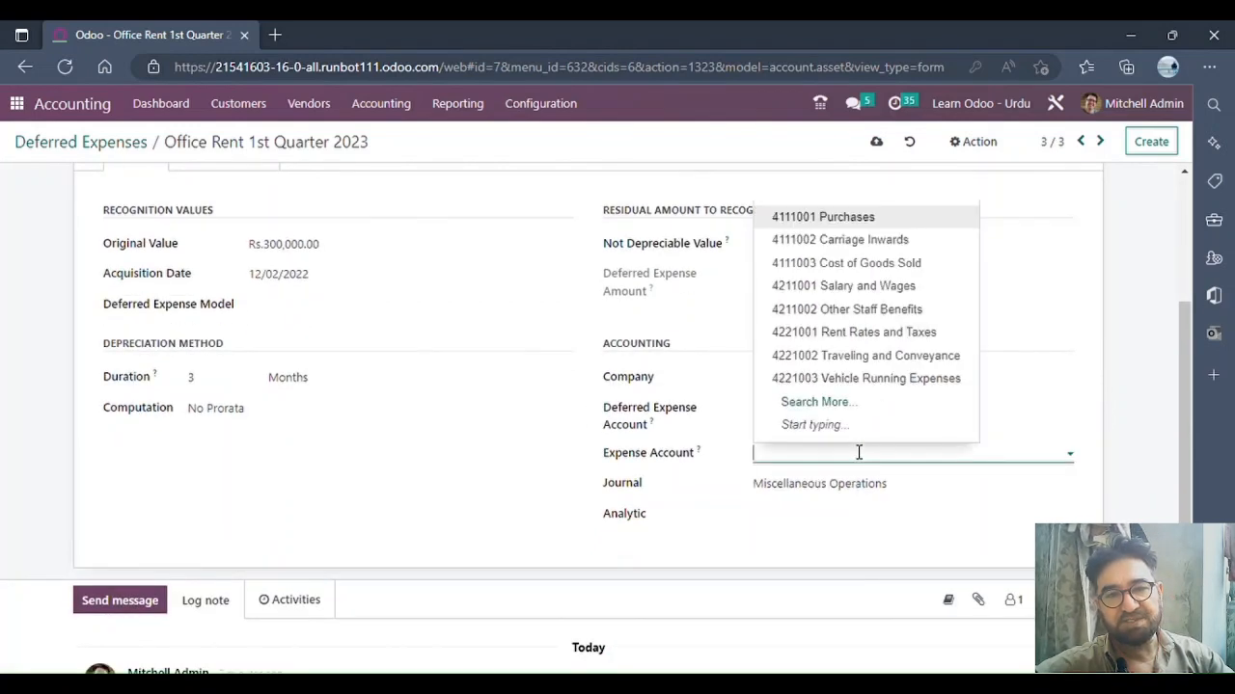
type("R")
key("BackSpace")
type("ren")
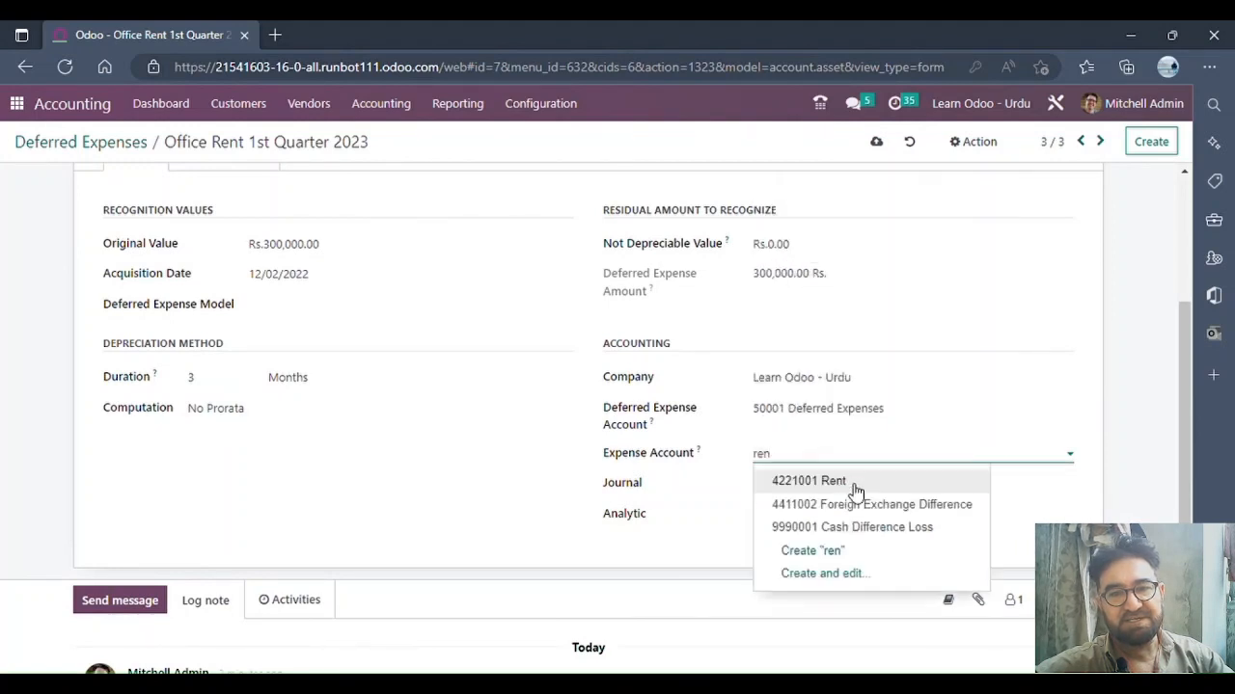
left_click(857, 480)
left_click(951, 481)
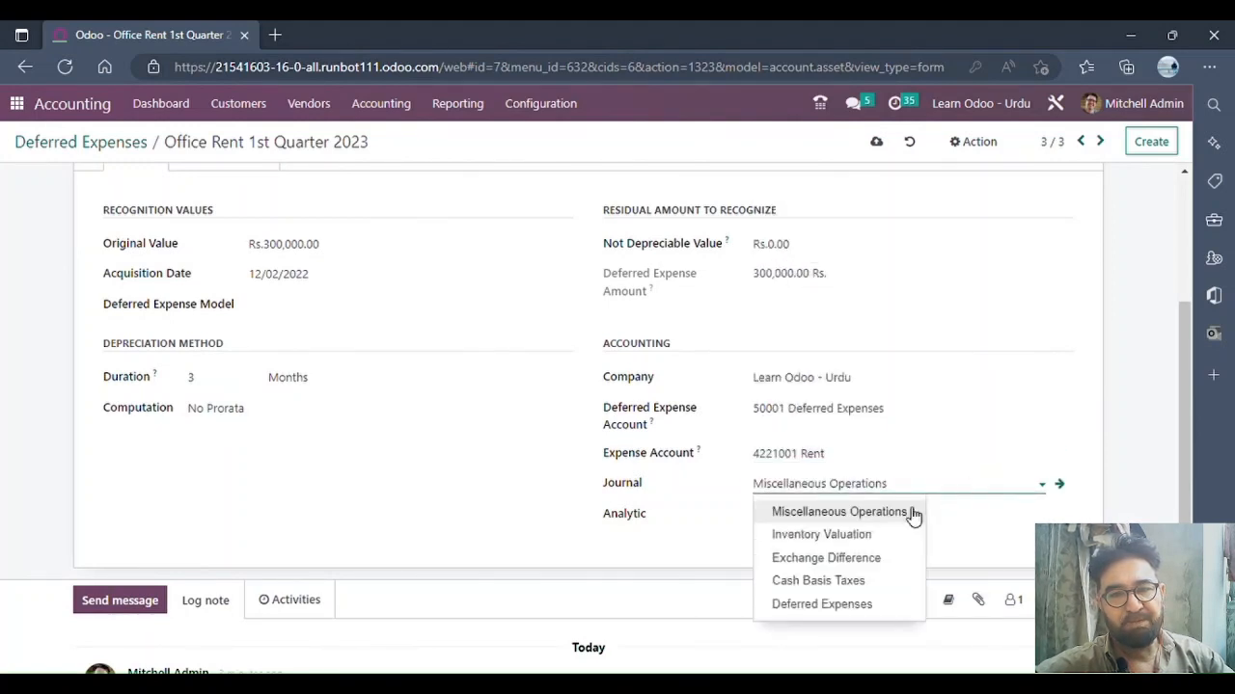
left_click(817, 608)
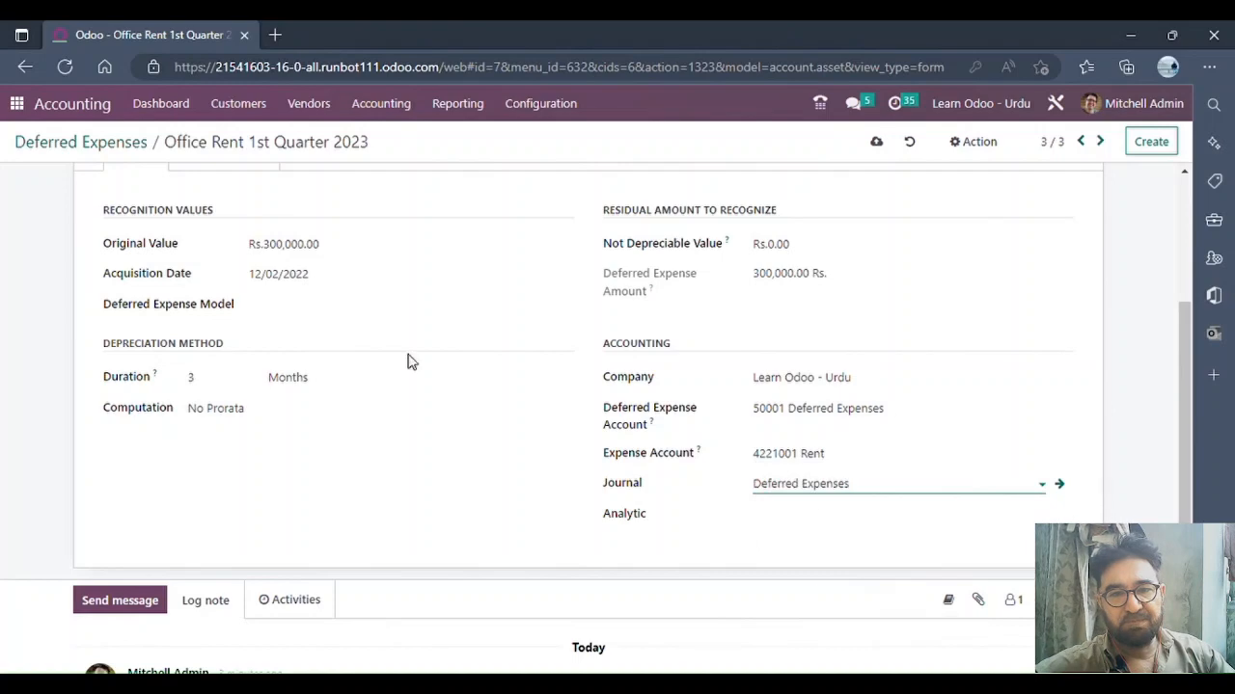
Step: Change the computation method to Constant Periods and set the prorata date to 01/01/2023
scroll(391, 386, "up", 2)
scroll(262, 290, "up", 1)
scroll(360, 309, "down", 3)
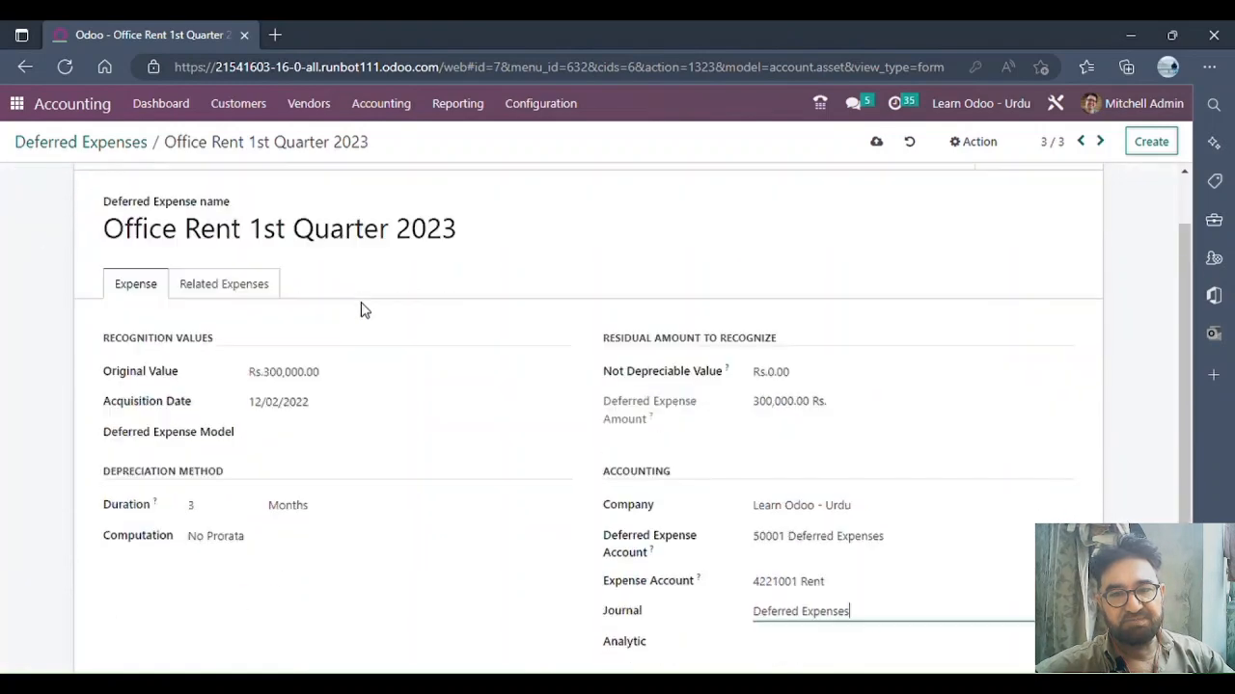
left_click(292, 413)
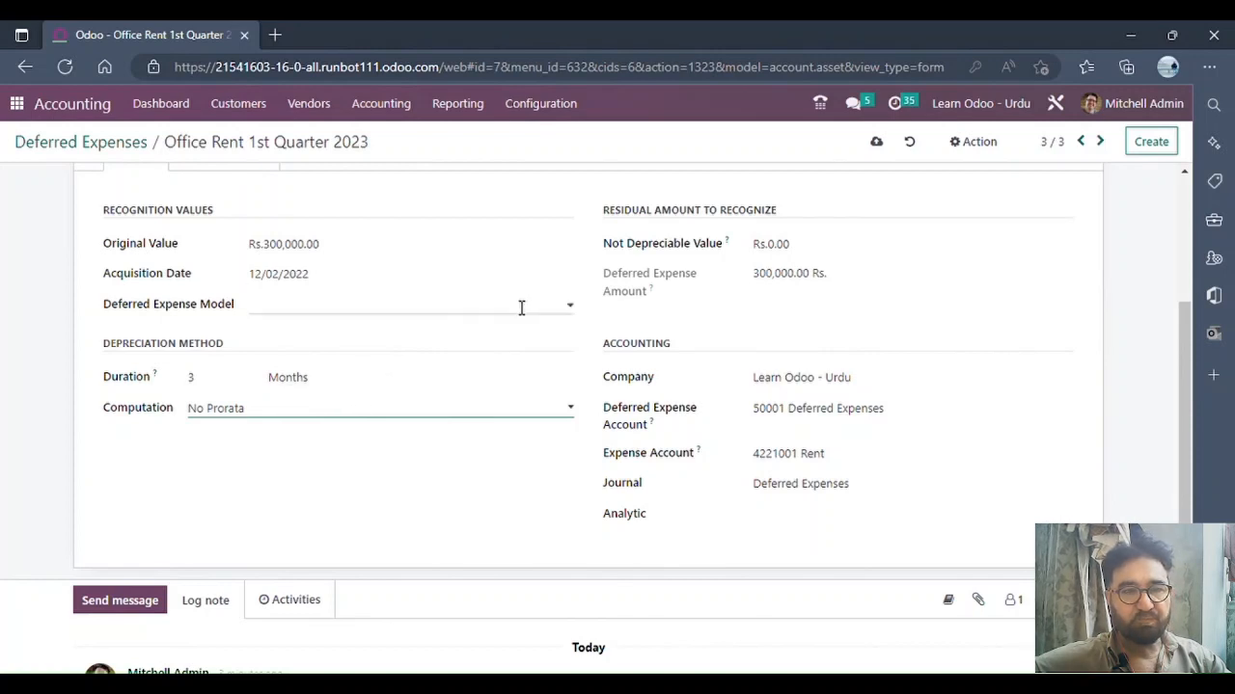
scroll(348, 317, "down", 1)
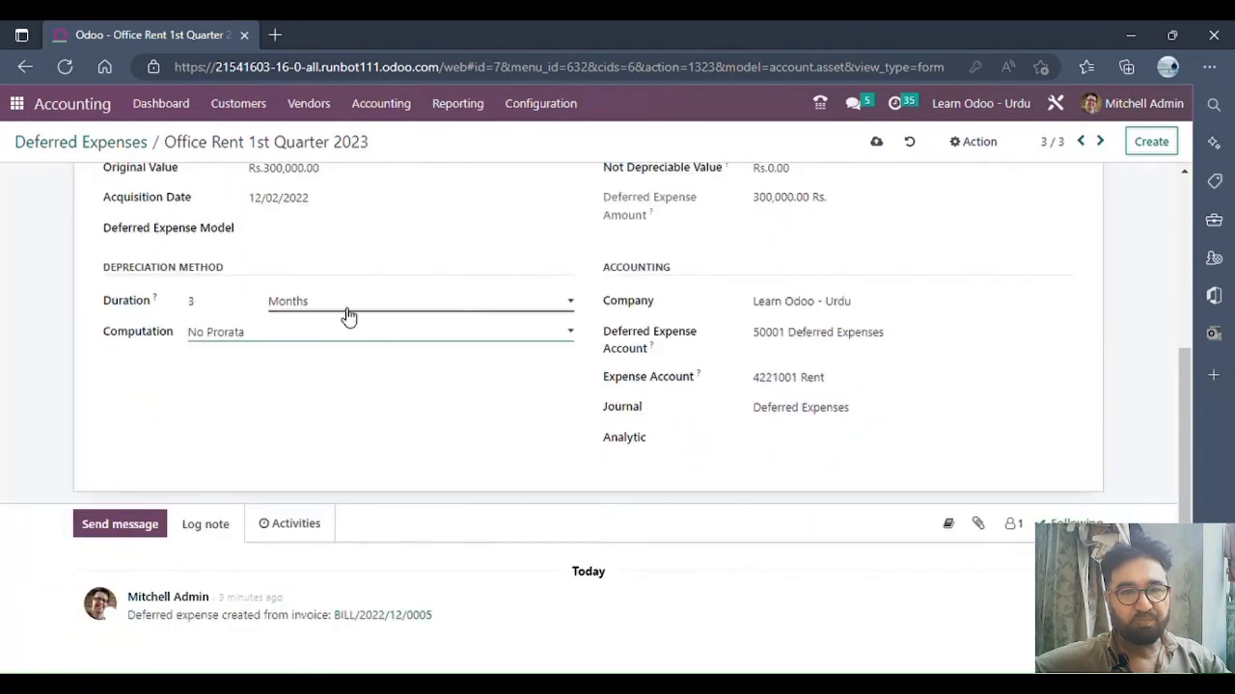
left_click(260, 340)
left_click(254, 373)
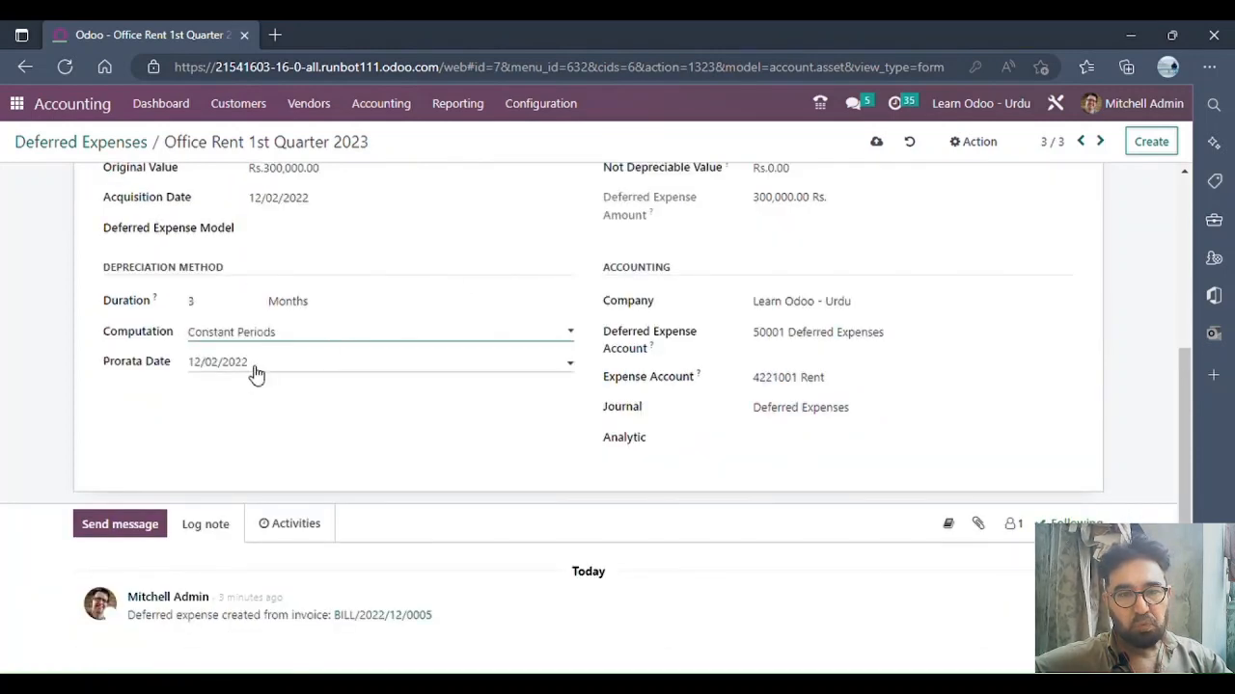
left_click(325, 372)
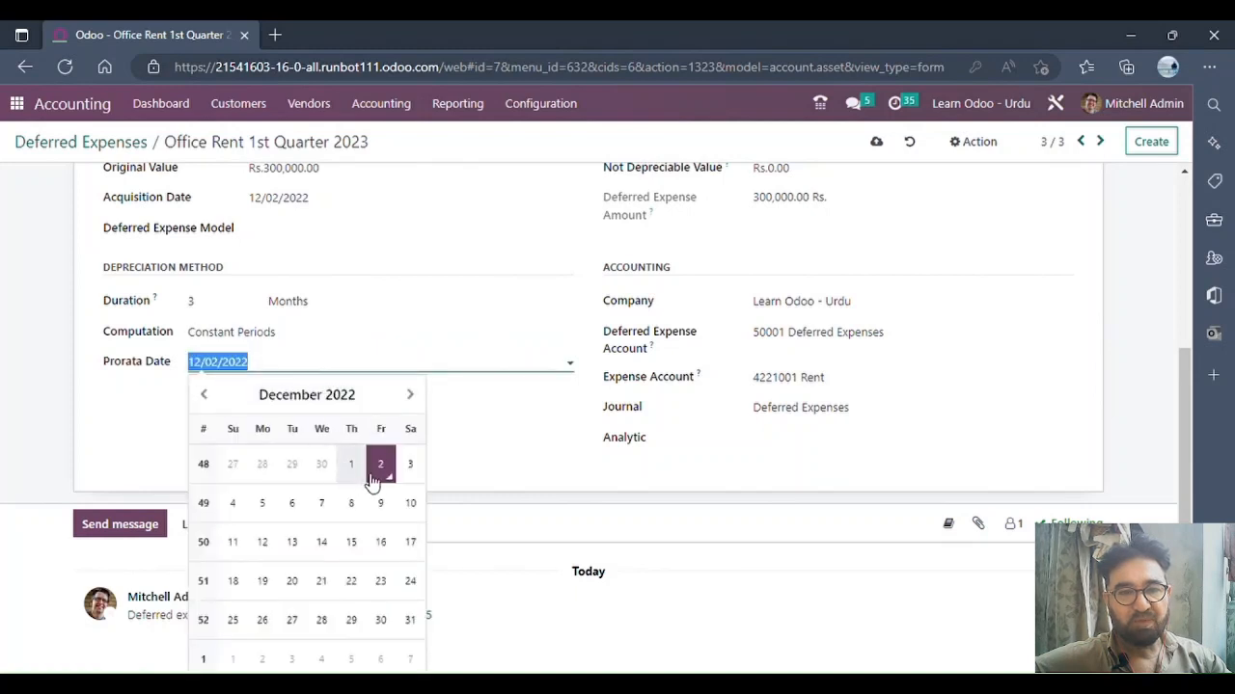
left_click(410, 394)
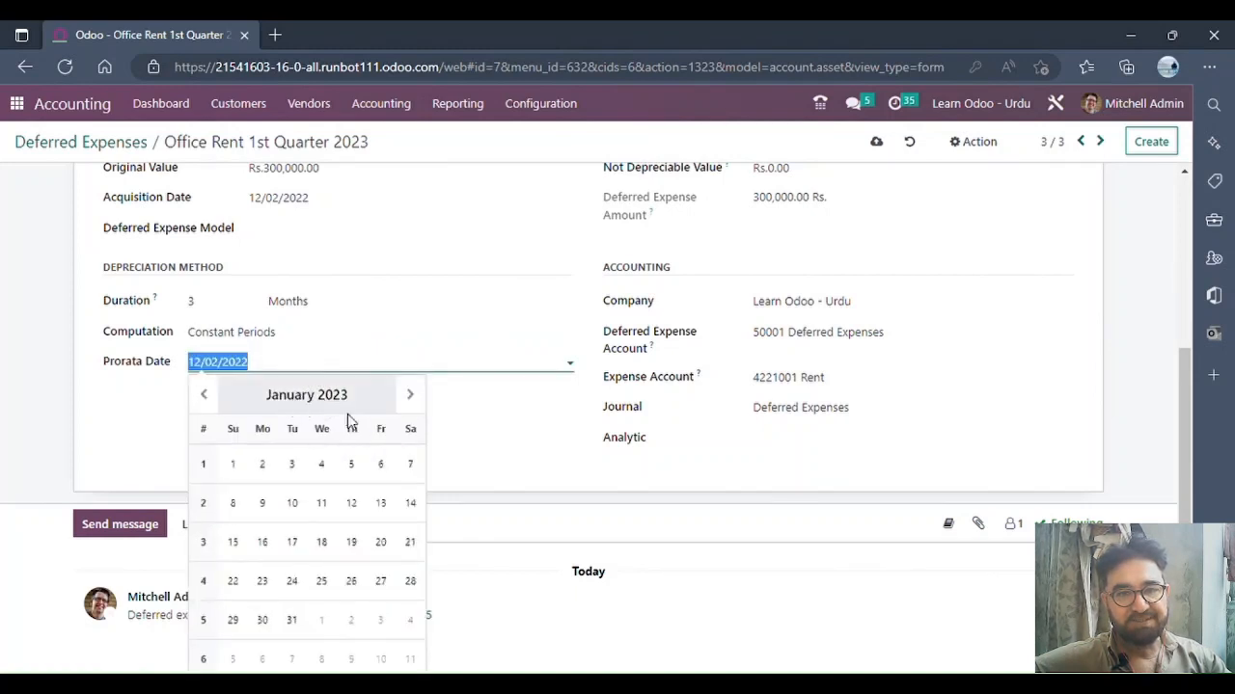
left_click(233, 467)
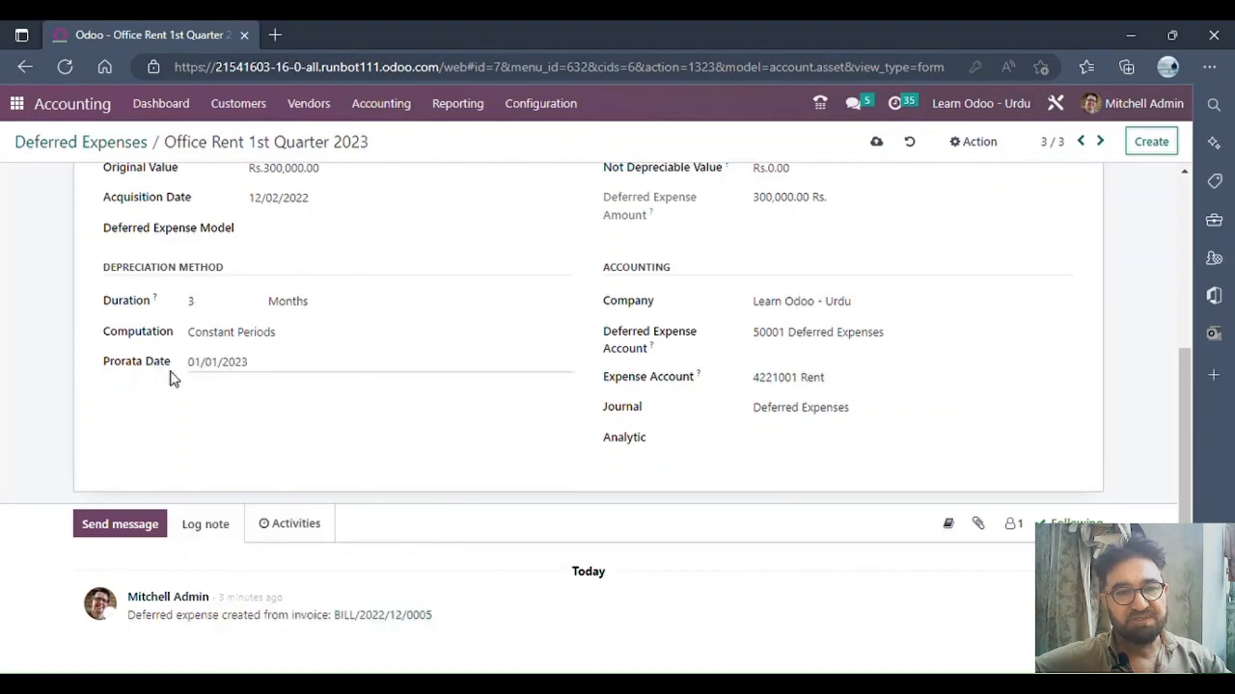
Step: Compute the deferred expense schedule and review its Expense Board and related expenses
scroll(272, 386, "up", 2)
scroll(272, 386, "up", 1)
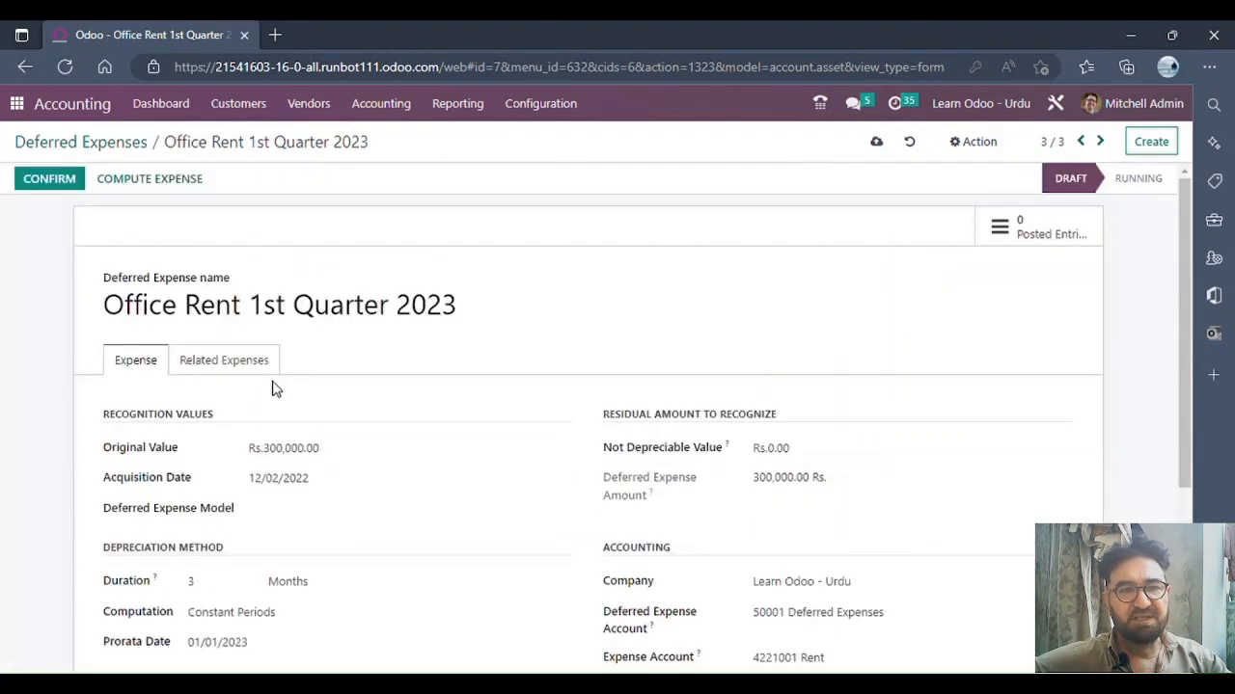
left_click(151, 185)
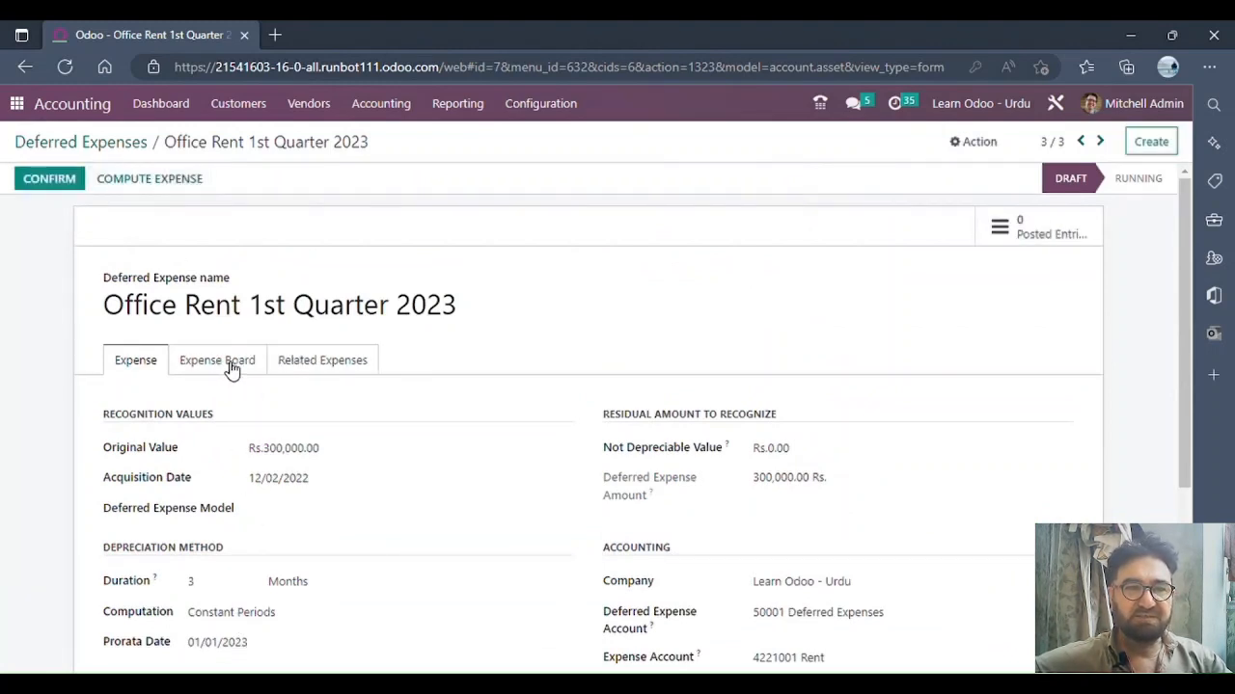
left_click(229, 365)
scroll(193, 352, "down", 1)
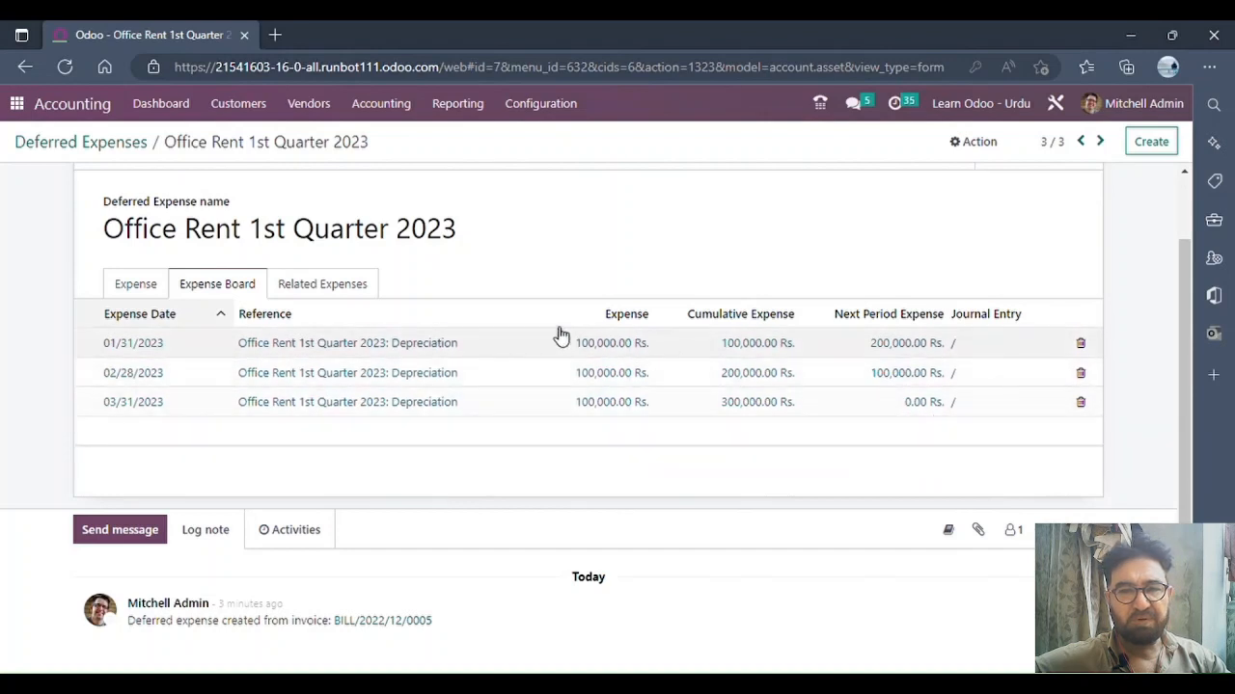
scroll(556, 337, "up", 2)
left_click(314, 360)
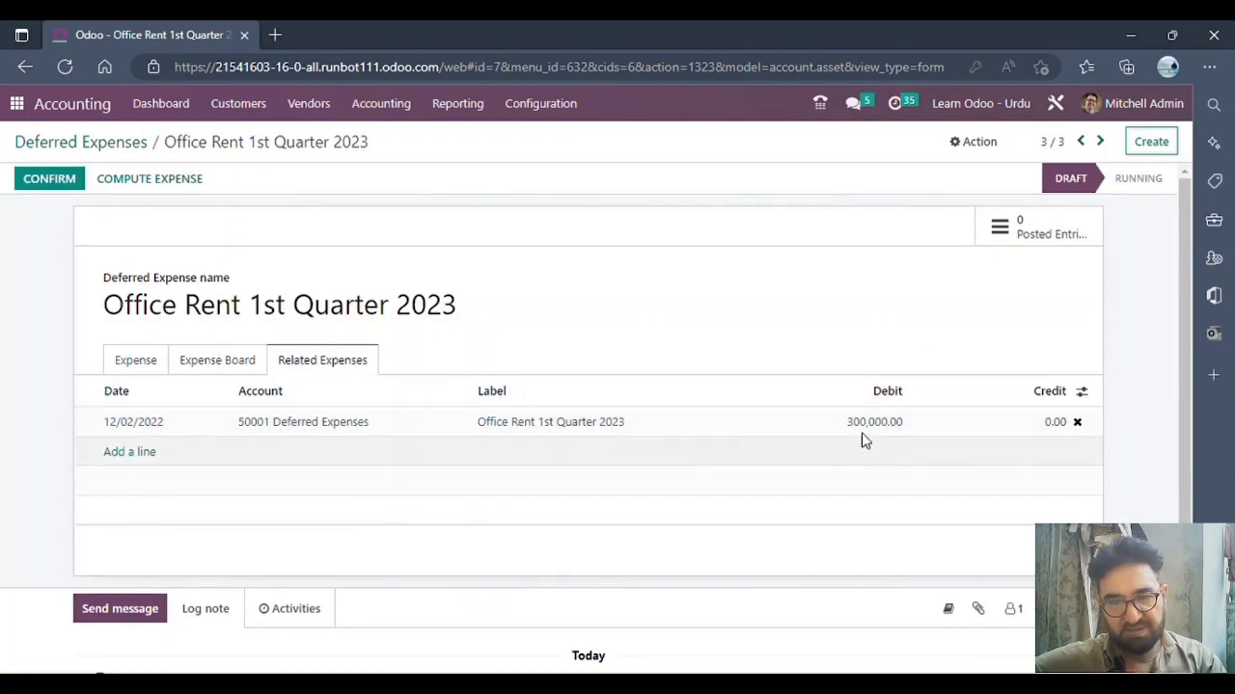
left_click(135, 360)
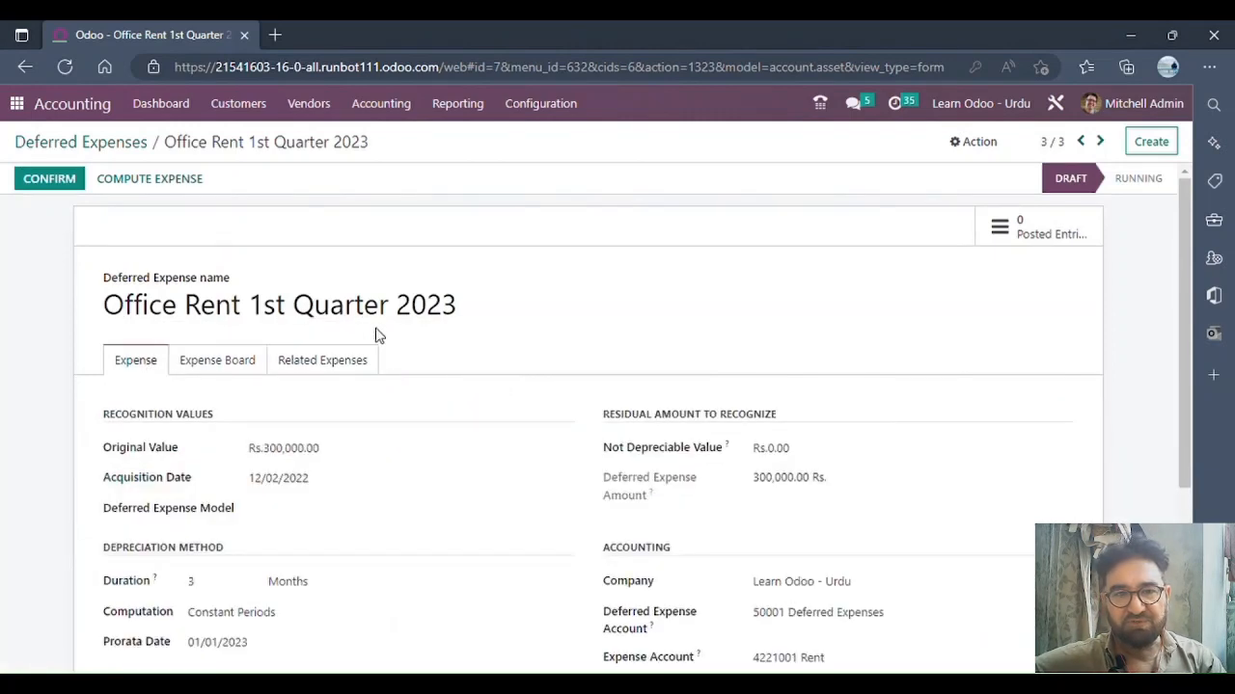
Step: Confirm the deferred expense and open its depreciation journal entry dated 01/31/2023
left_click(42, 183)
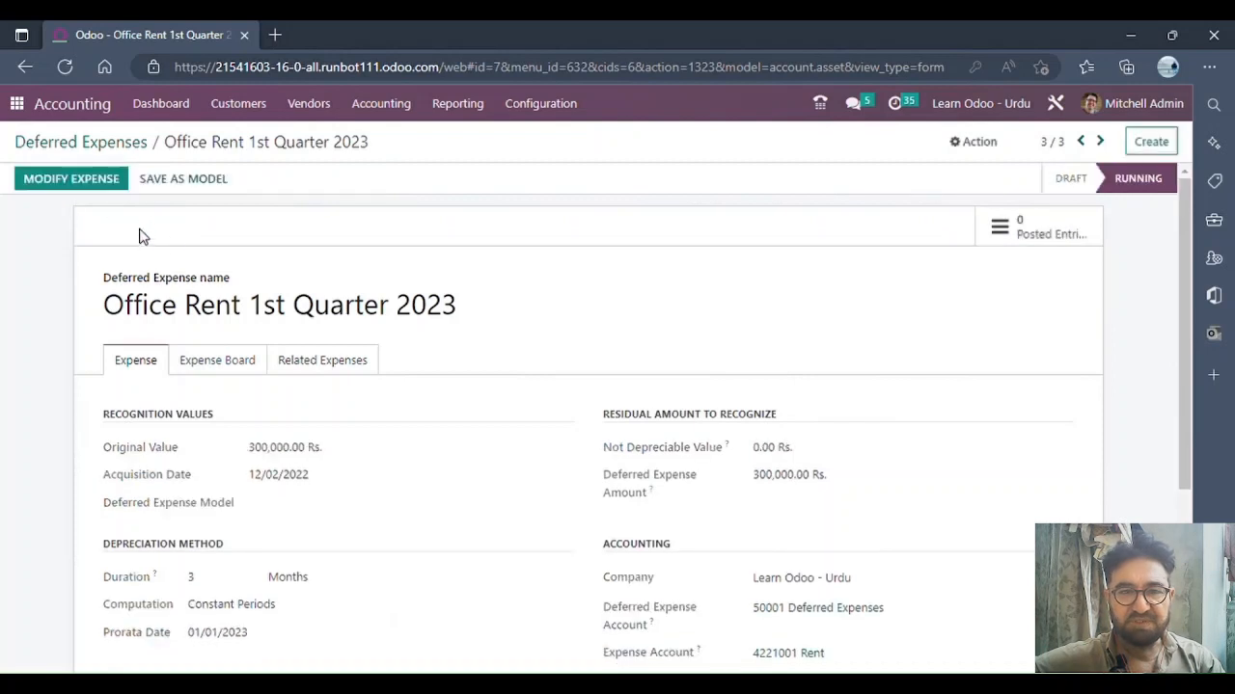
left_click(1041, 245)
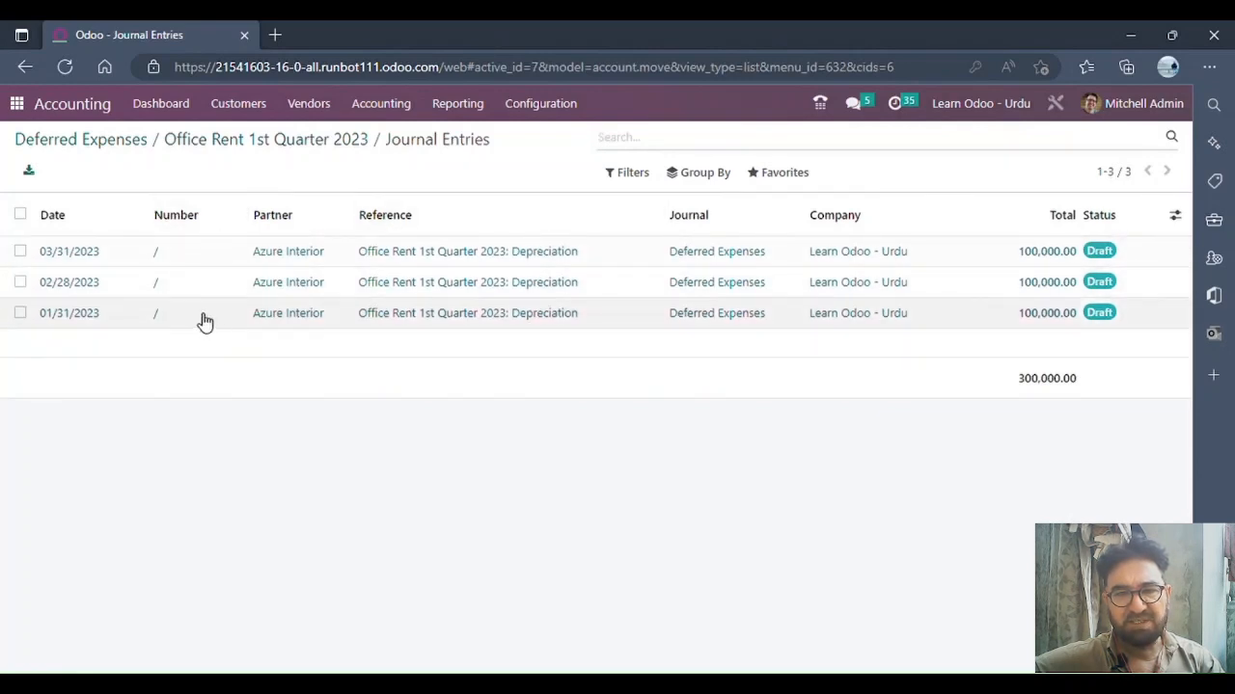
left_click(289, 324)
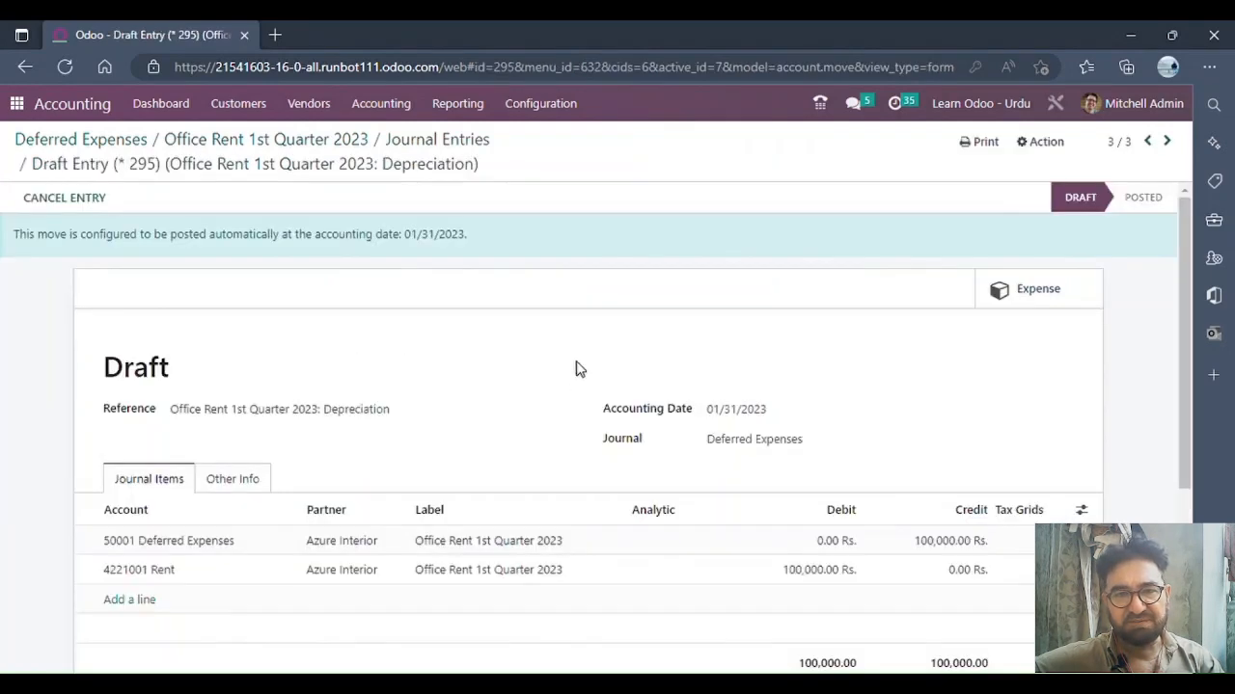
Step: Review the journal items of the 01/31/2023 depreciation entry and the Deferred Expenses group in the Journal Entries list
scroll(576, 369, "down", 1)
scroll(460, 339, "down", 2)
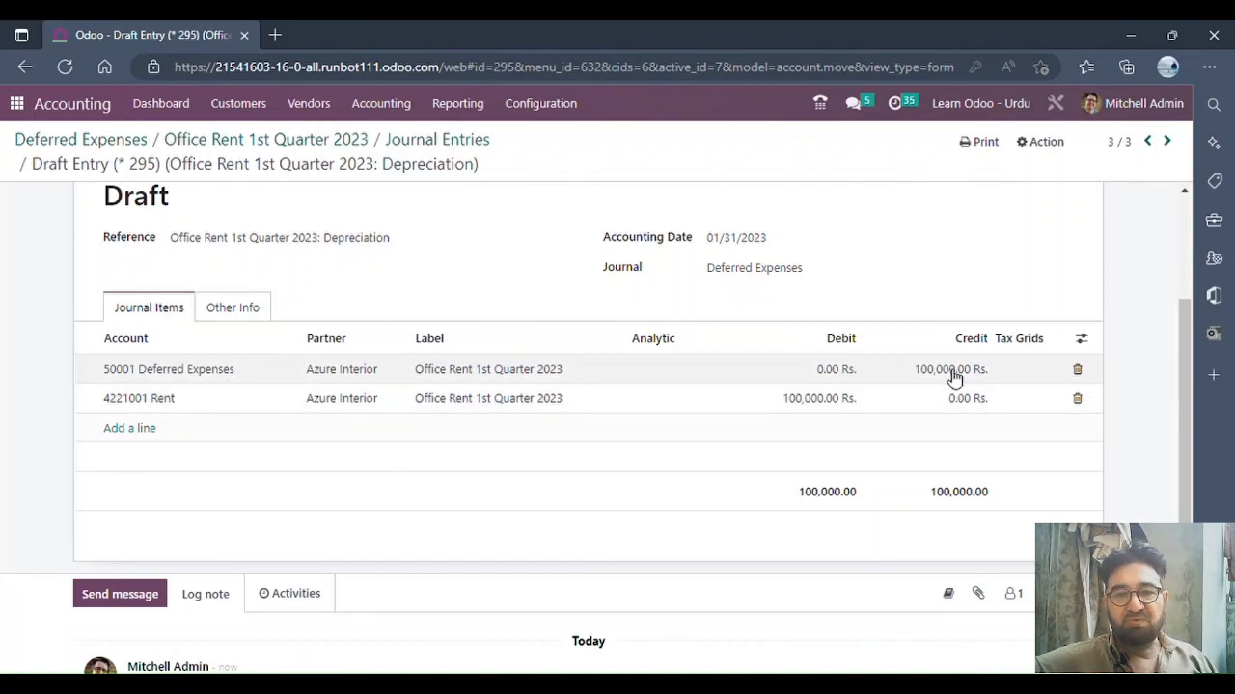
scroll(377, 267, "up", 3)
scroll(345, 331, "down", 1)
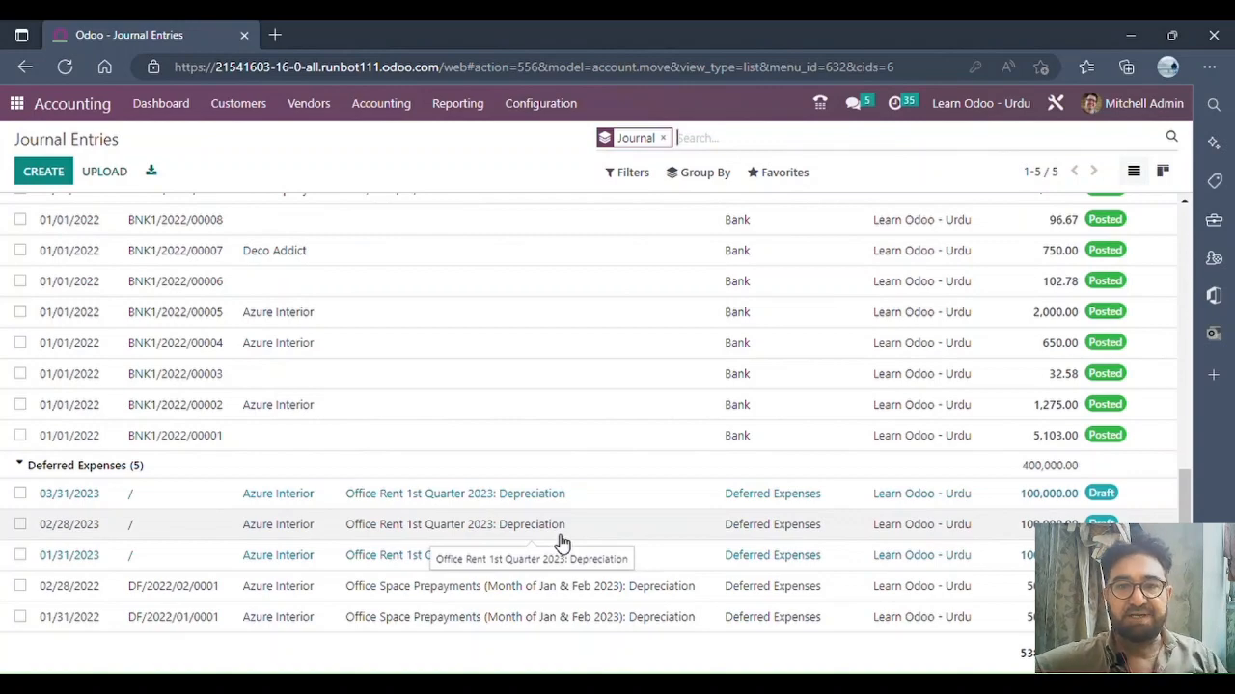
Step: Create account 30001 Deferred Revenue of type Current Liabilities in the Chart of Accounts and save it
left_click(532, 104)
scroll(612, 399, "down", 3)
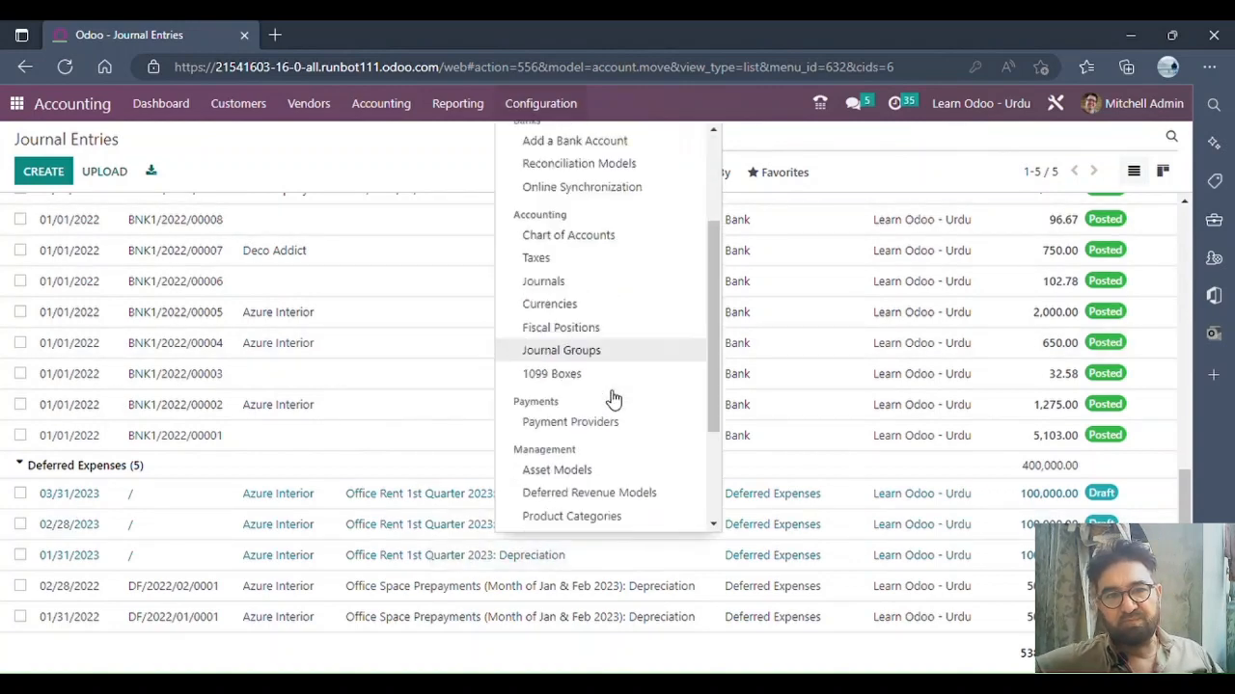
scroll(627, 422, "up", 1)
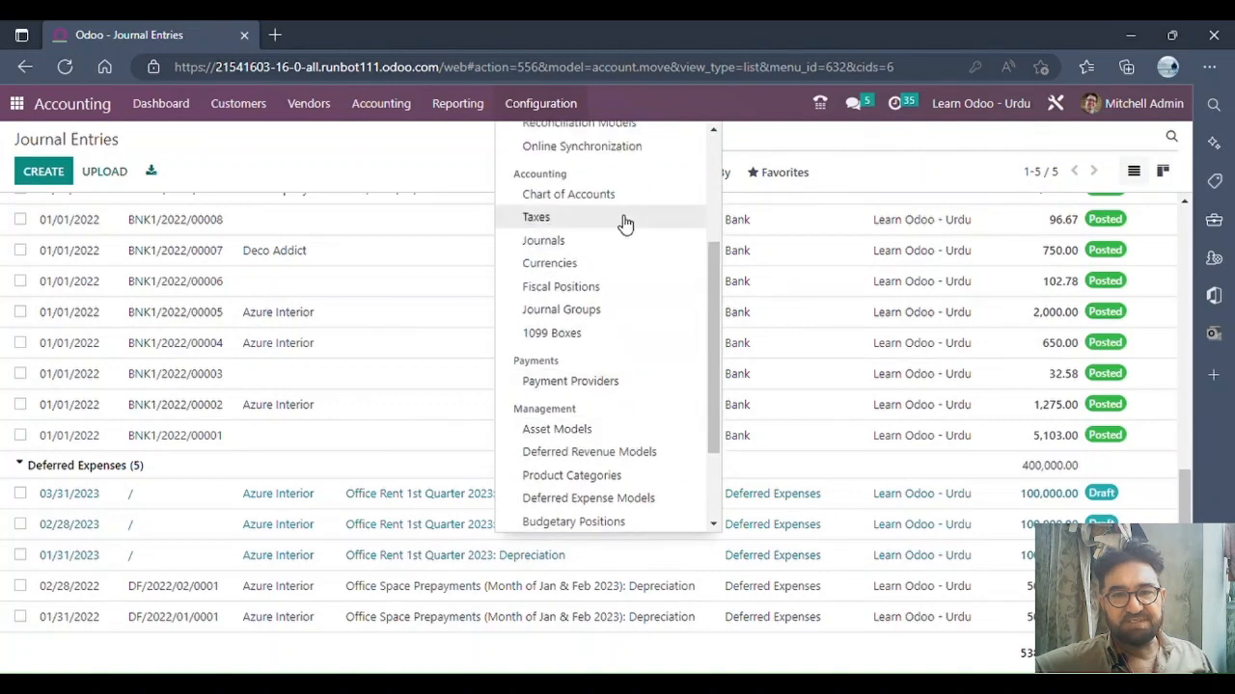
left_click(614, 203)
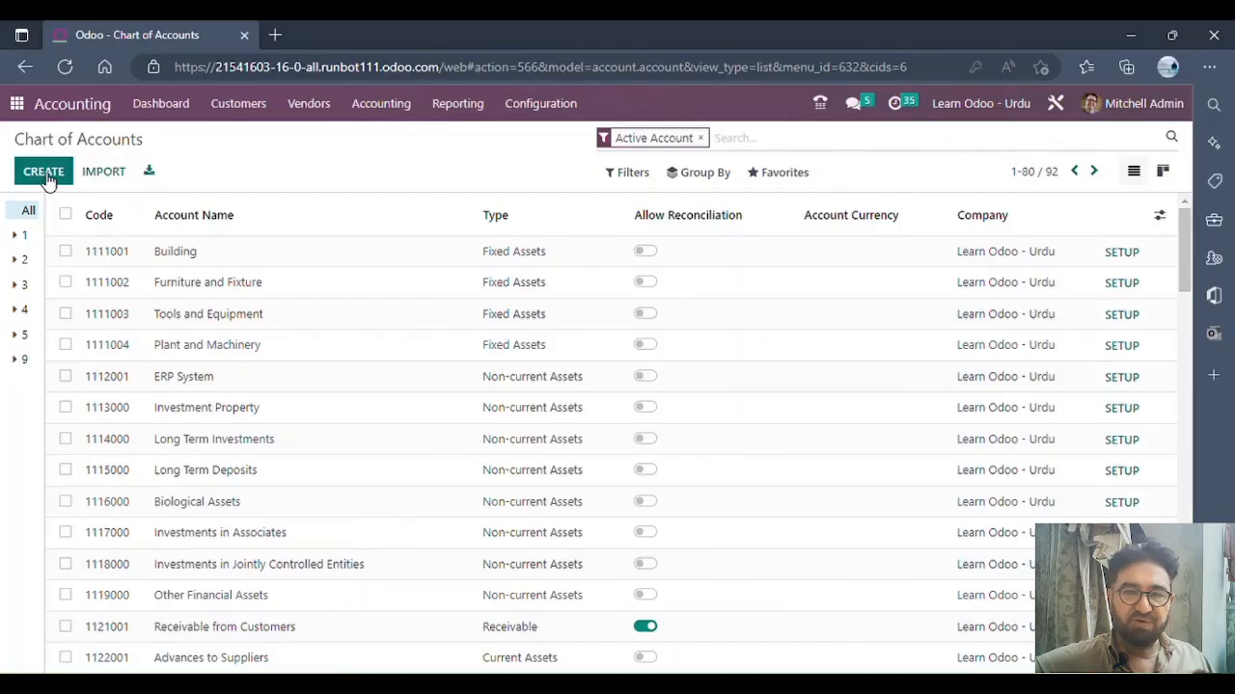
left_click(46, 180)
type("30001")
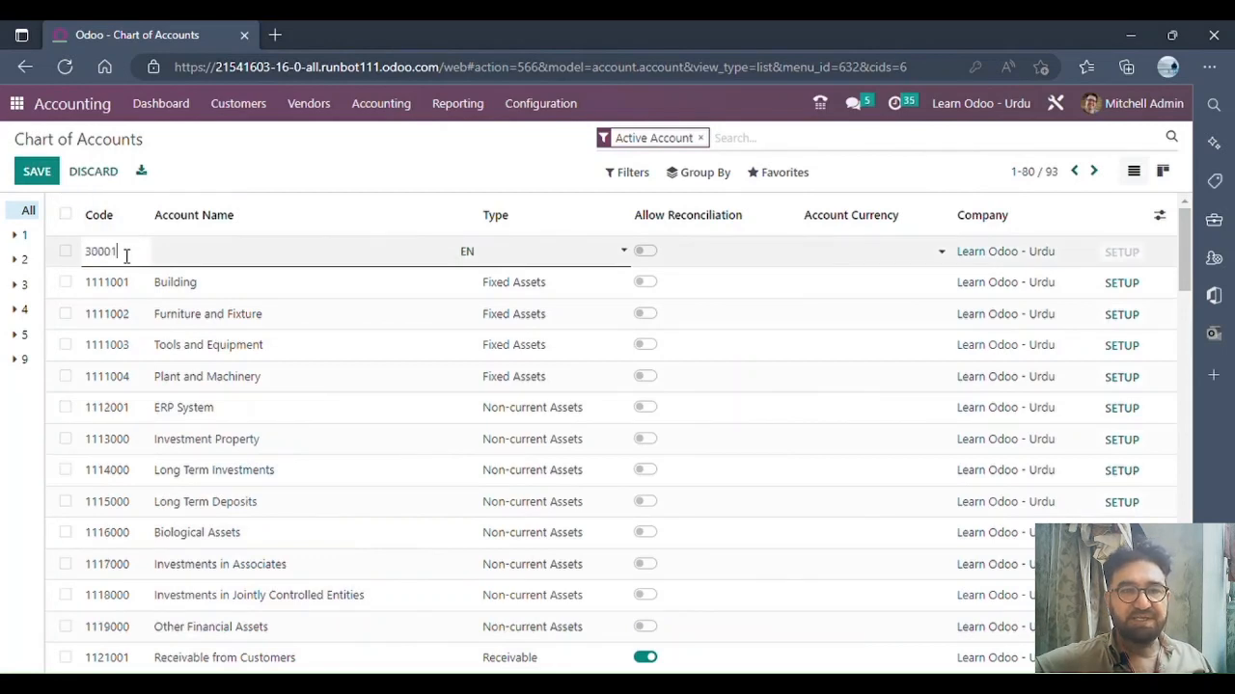
left_click(212, 252)
type("Deferred Revenue")
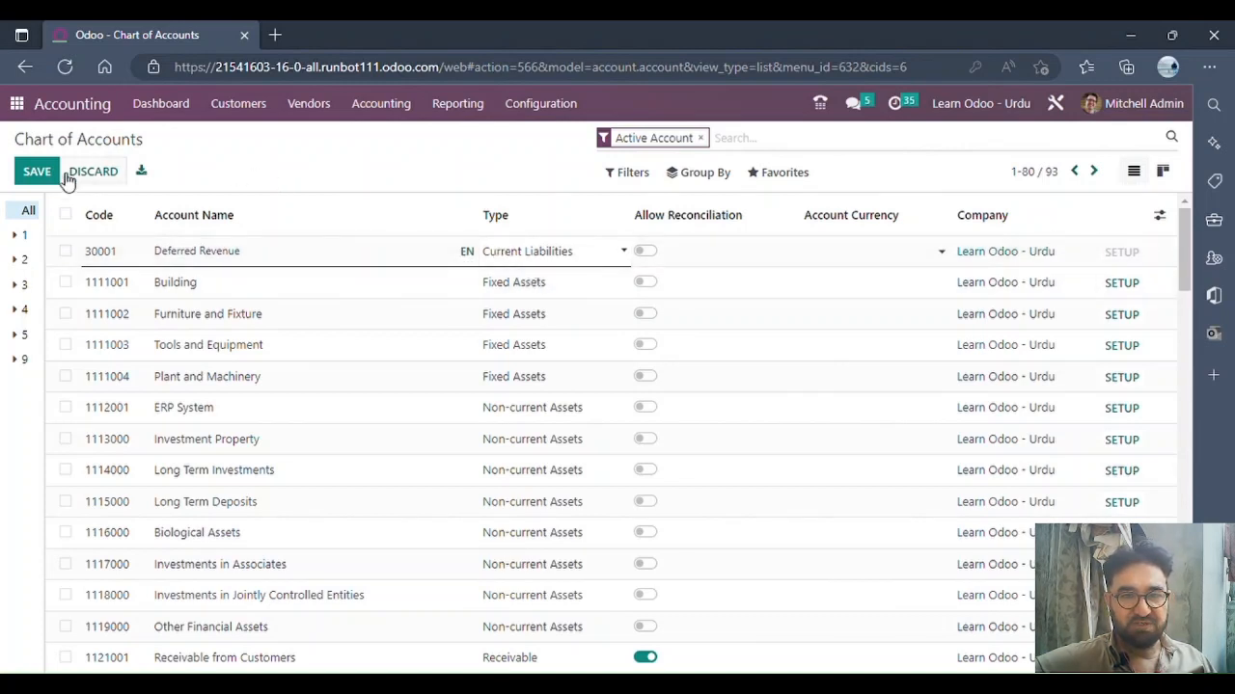
left_click(37, 172)
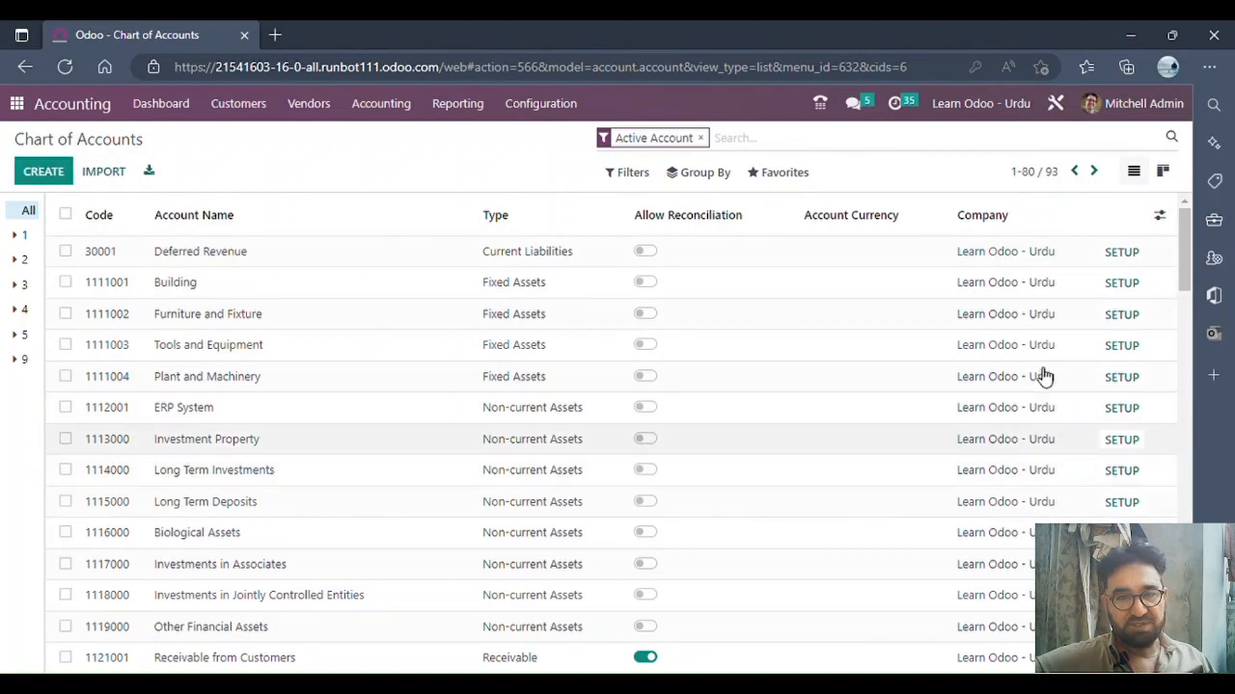
Step: Set the Deferred Revenue account's automation to Create in draft without a deferred revenue model, and save it
left_click(1122, 252)
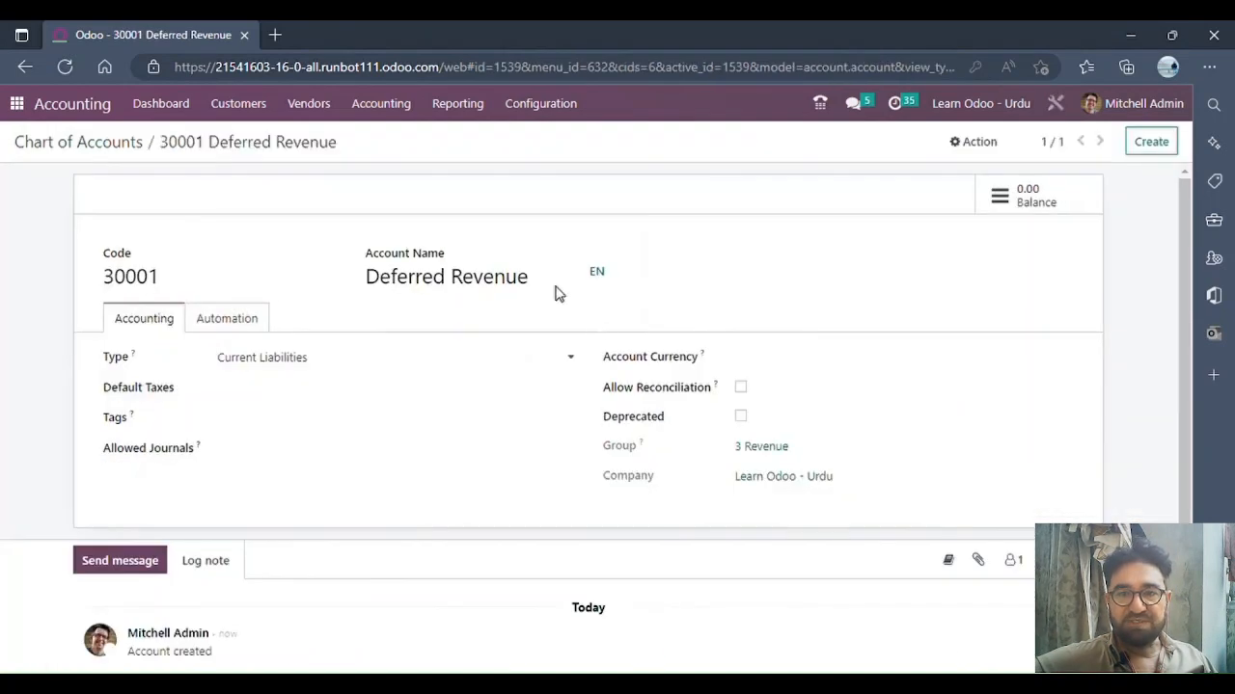
left_click(202, 323)
left_click(316, 434)
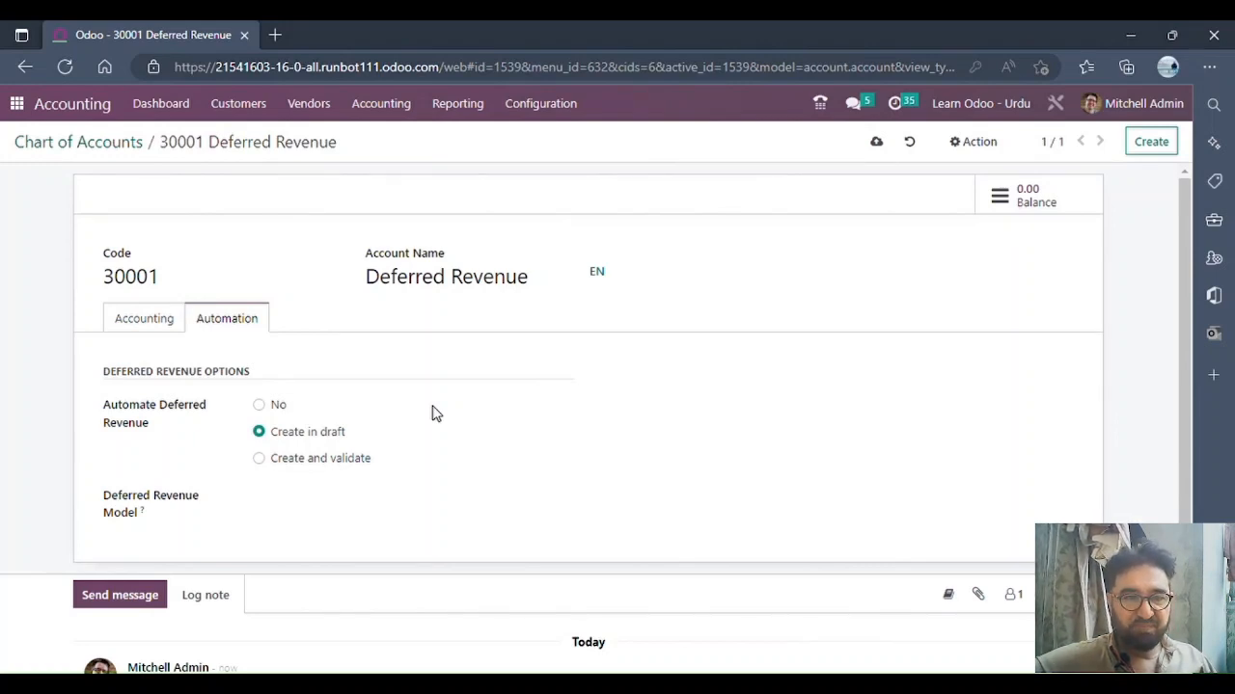
left_click(292, 505)
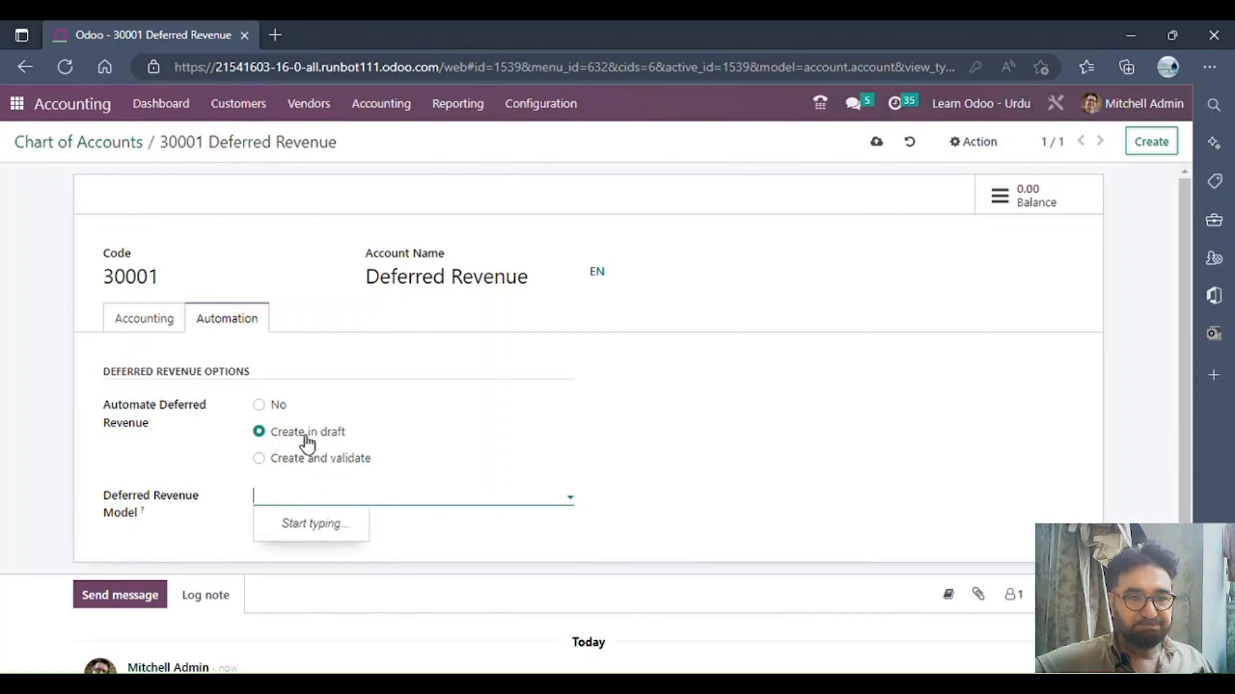
left_click(875, 142)
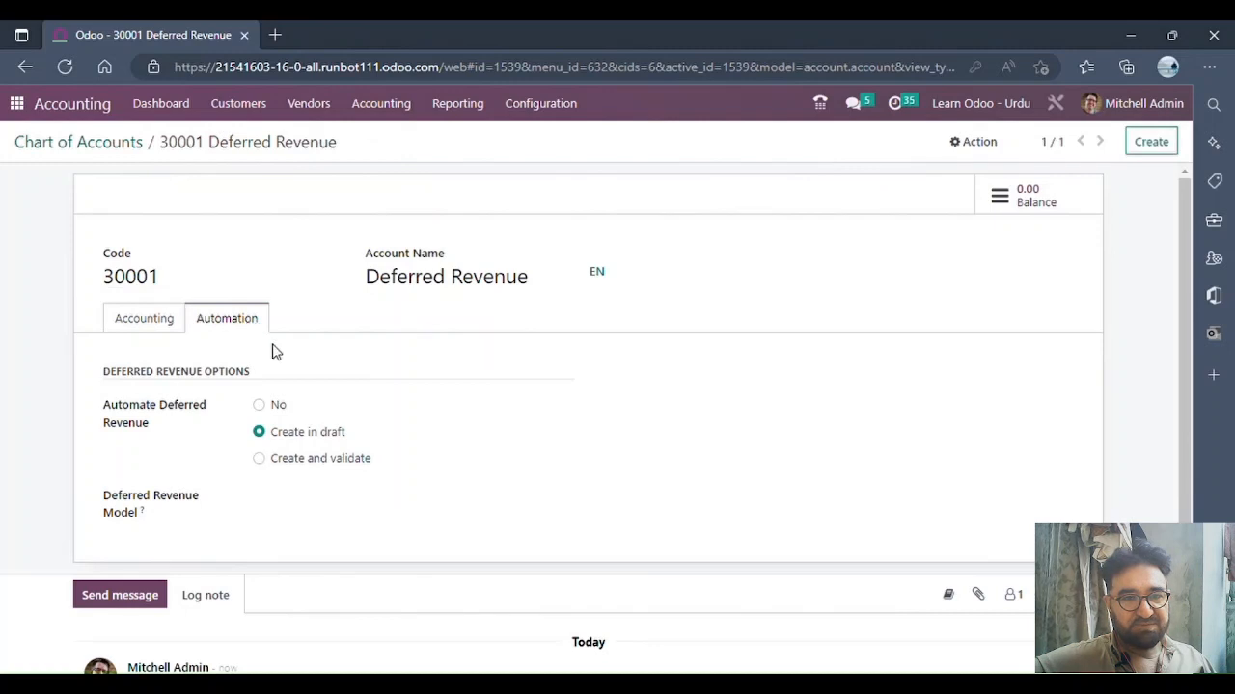
Step: Create a new customer invoice for Deco Addict with the invoice date 12/01/2022
left_click(239, 116)
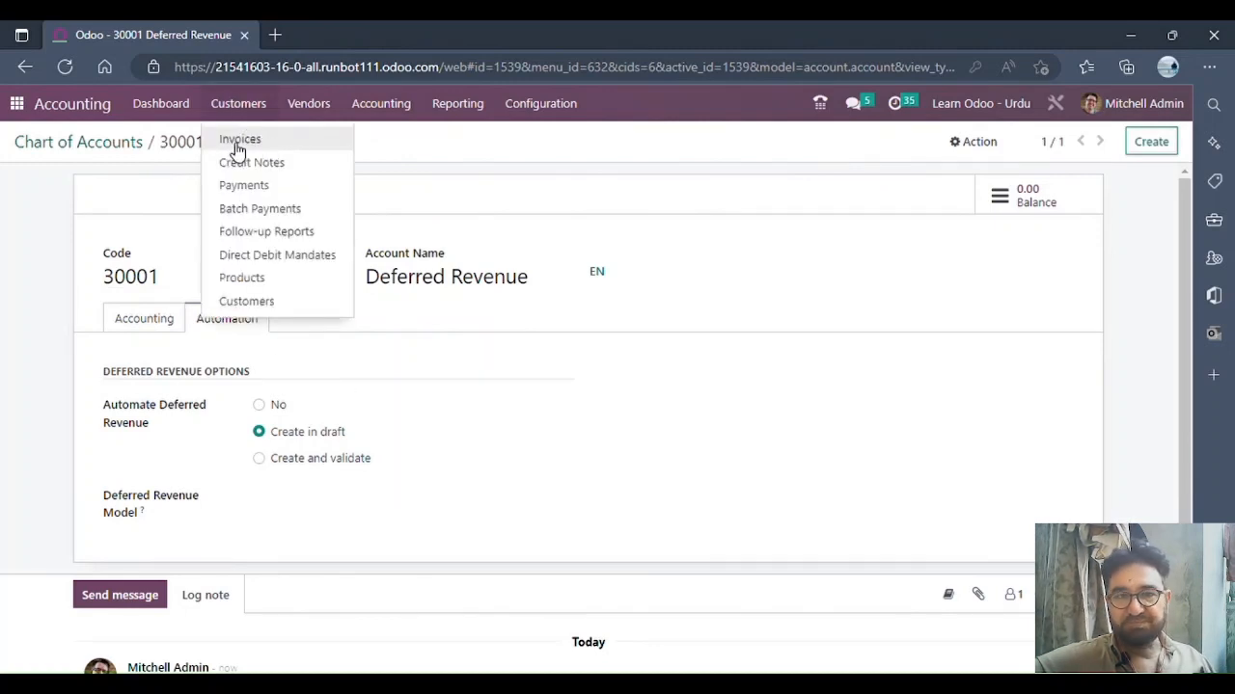
left_click(238, 145)
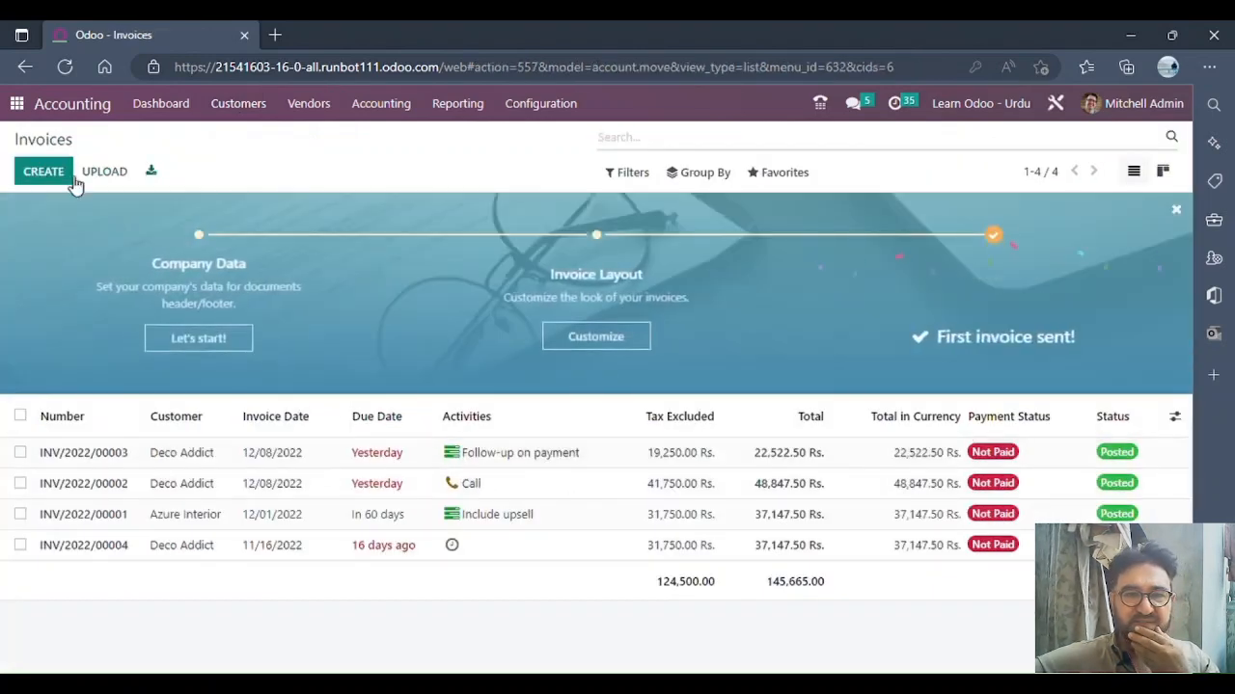
left_click(46, 168)
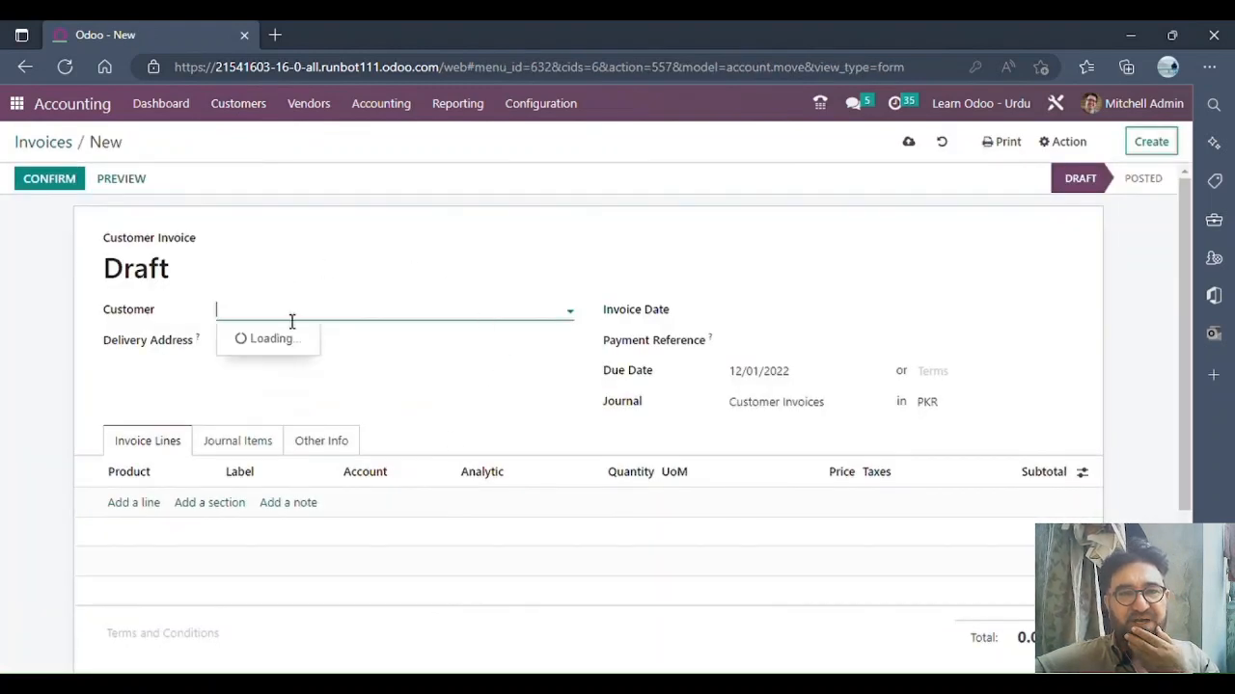
left_click(293, 312)
left_click(314, 364)
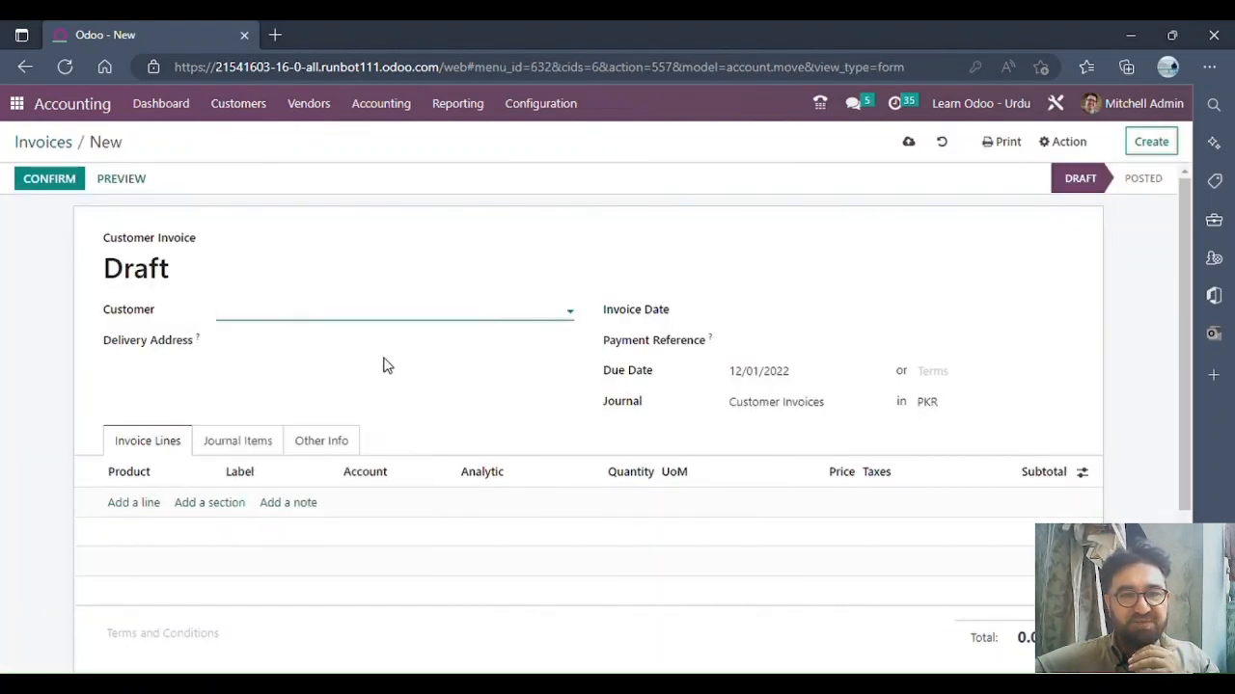
left_click(769, 324)
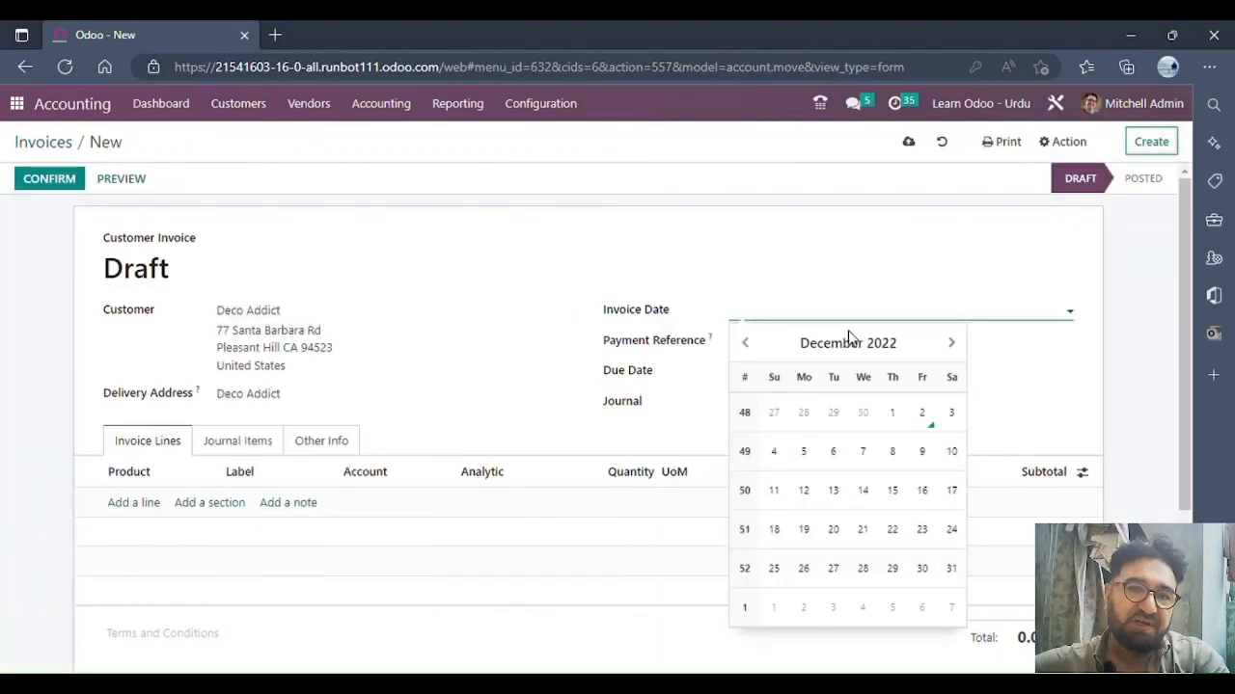
left_click(892, 412)
Step: Add an invoice line labelled "Advance Received Against School fees 1st Quarter 2023"
scroll(168, 402, "down", 2)
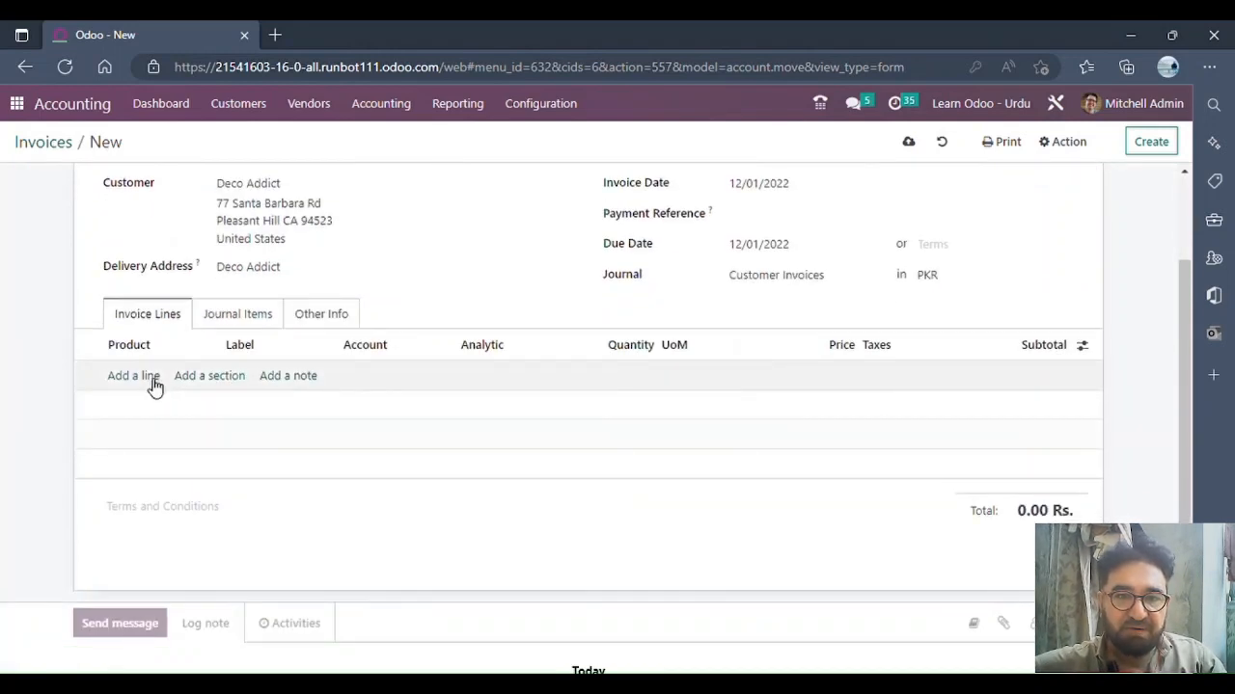
left_click(150, 379)
left_click(261, 391)
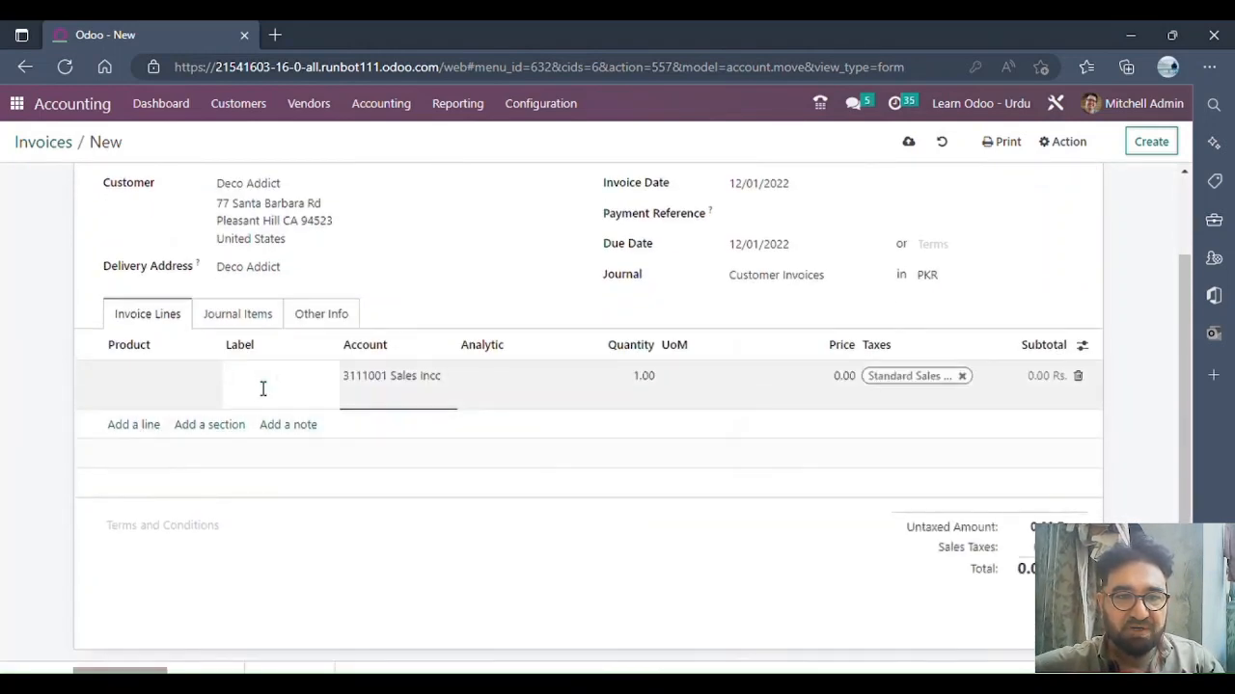
type("Advance Re")
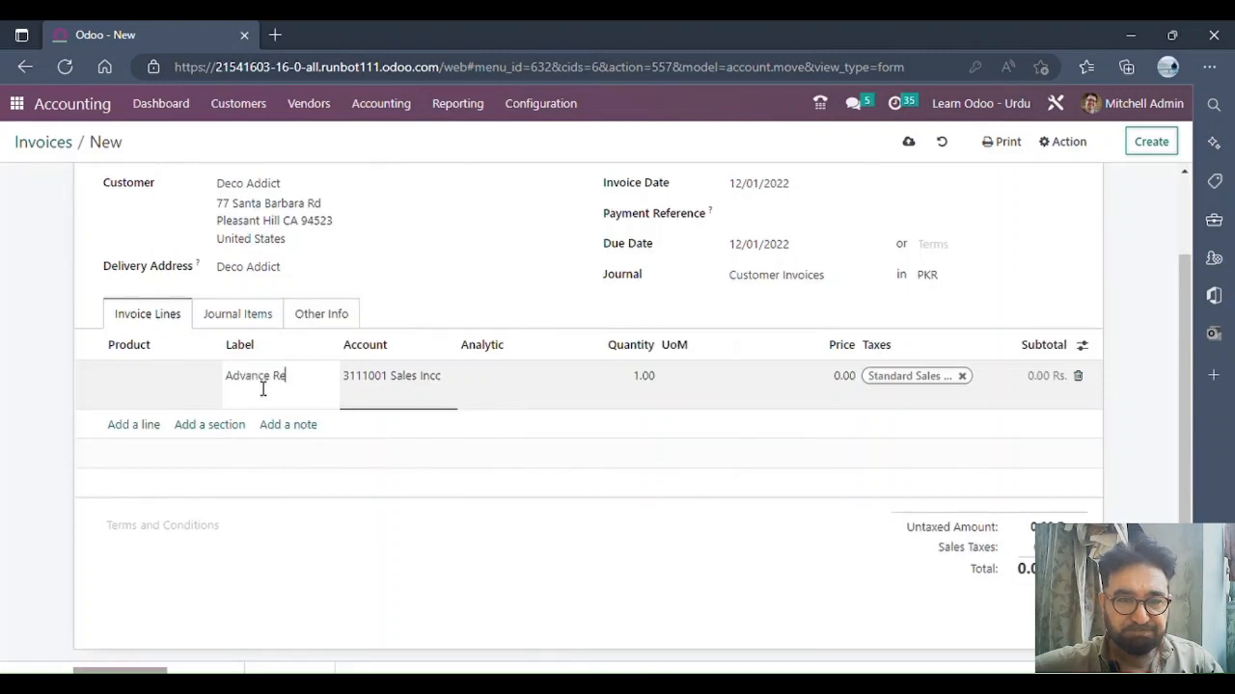
type("ceived Agains")
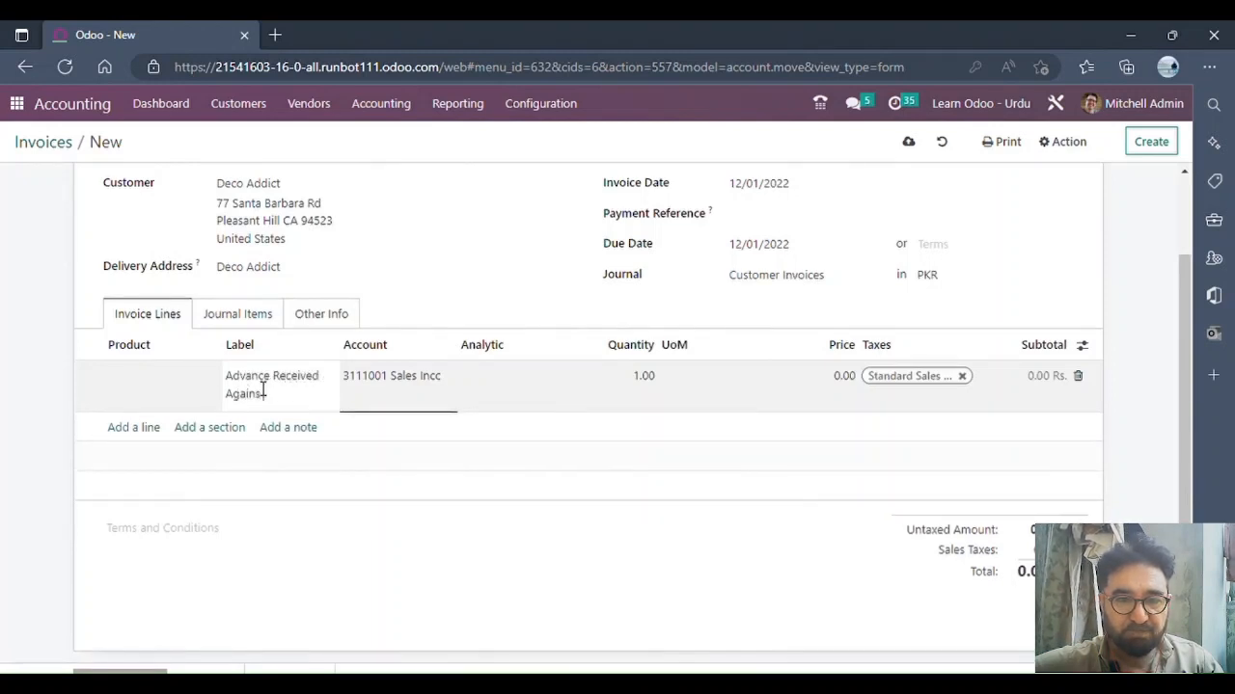
type("t")
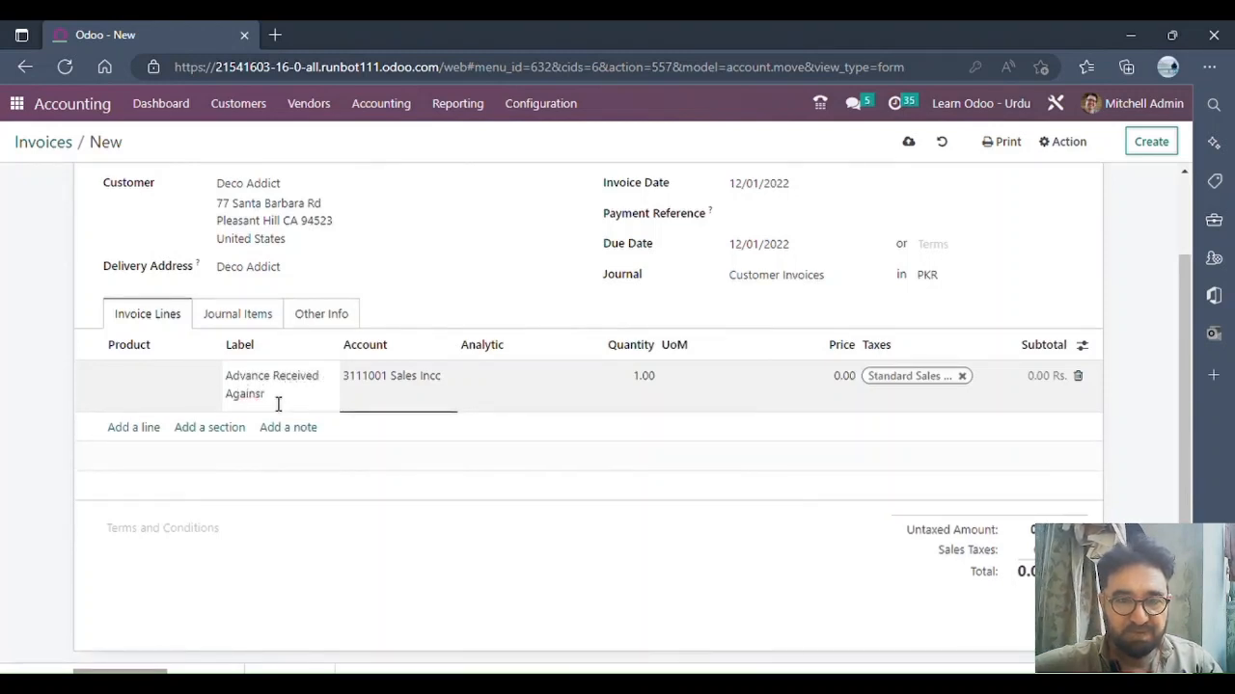
type(" School")
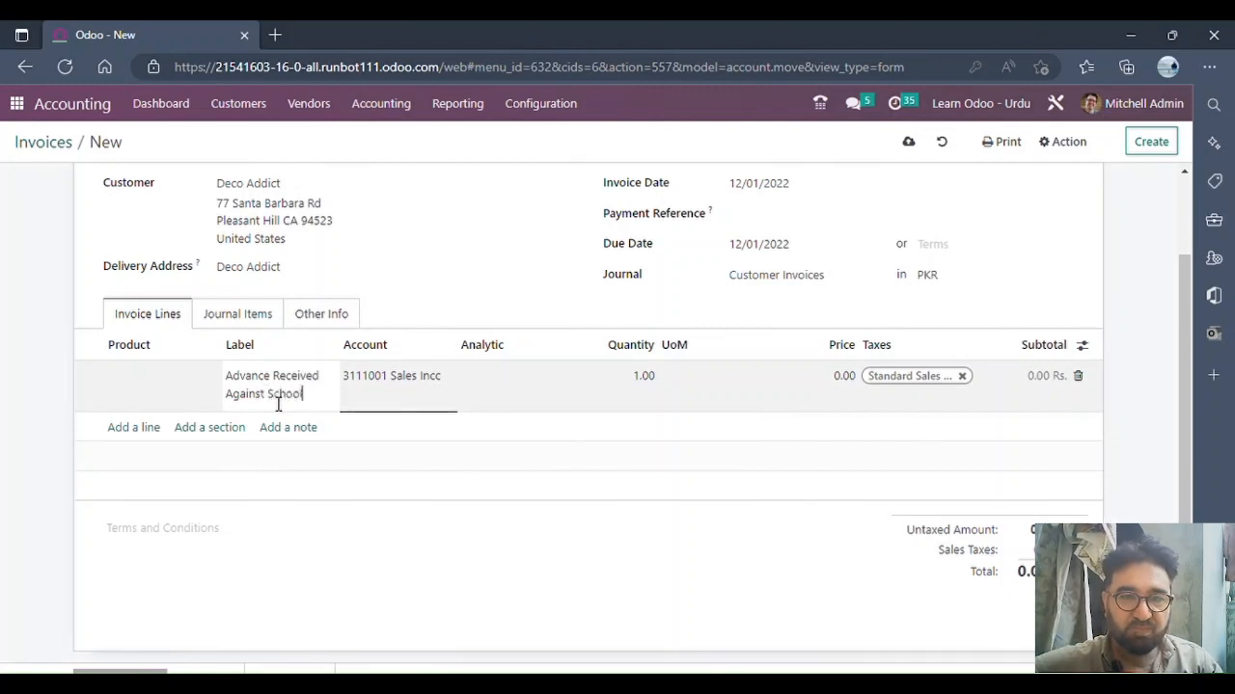
type(" fees")
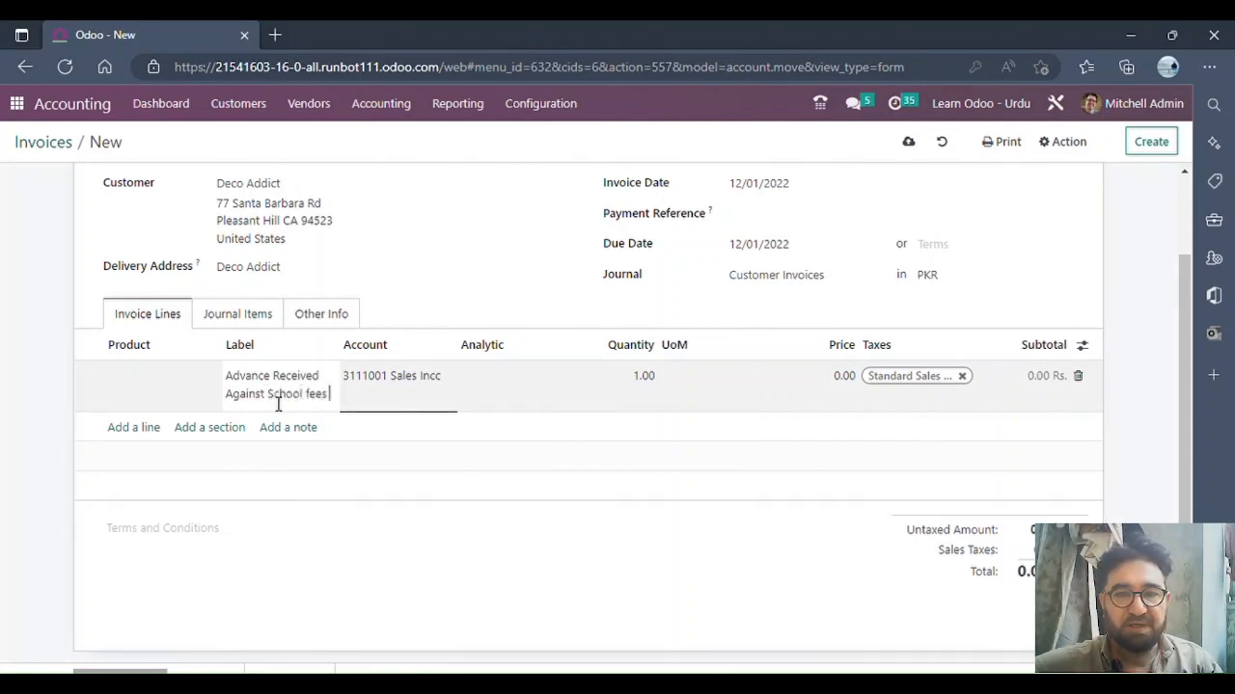
type(" 1st")
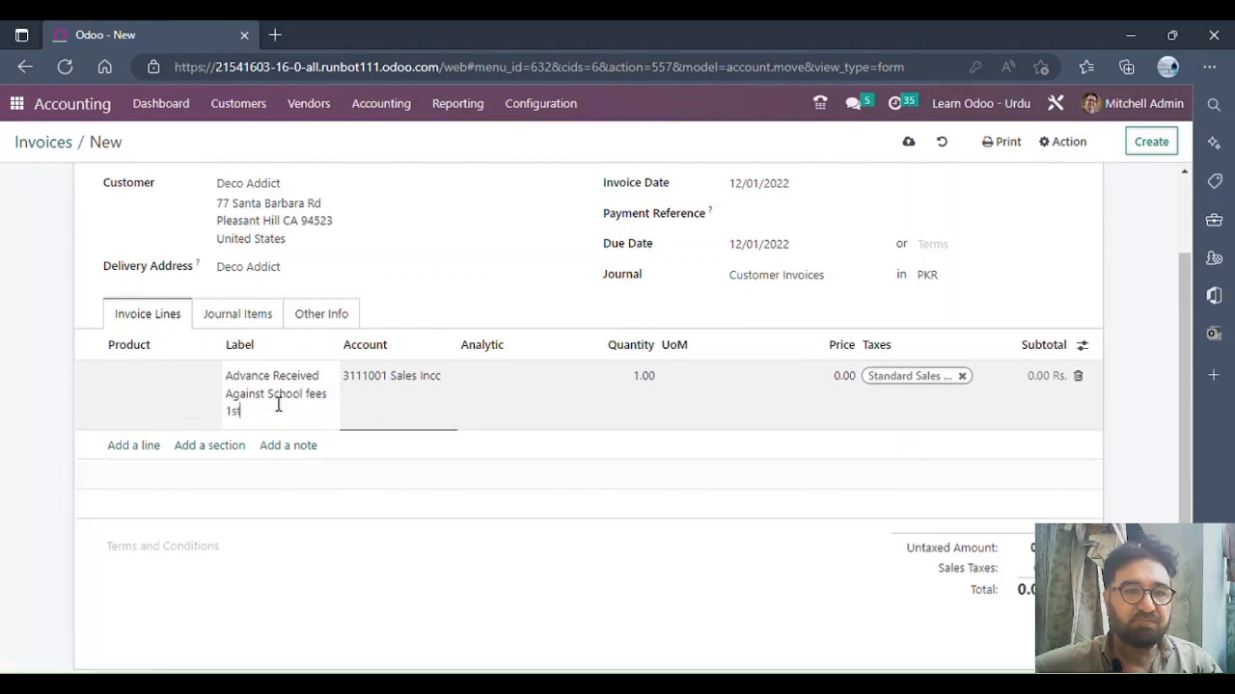
type(" Quarter 2023")
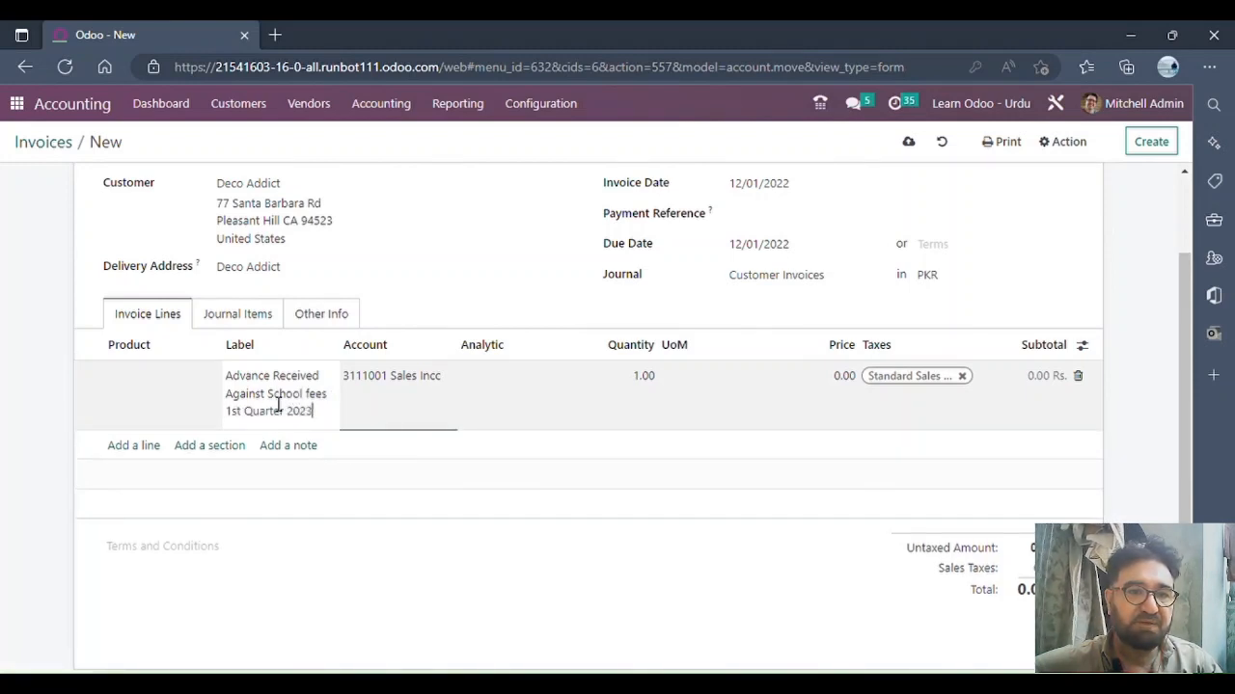
Step: Change the invoice line's account to 30001 Deferred Revenue
left_click(403, 395)
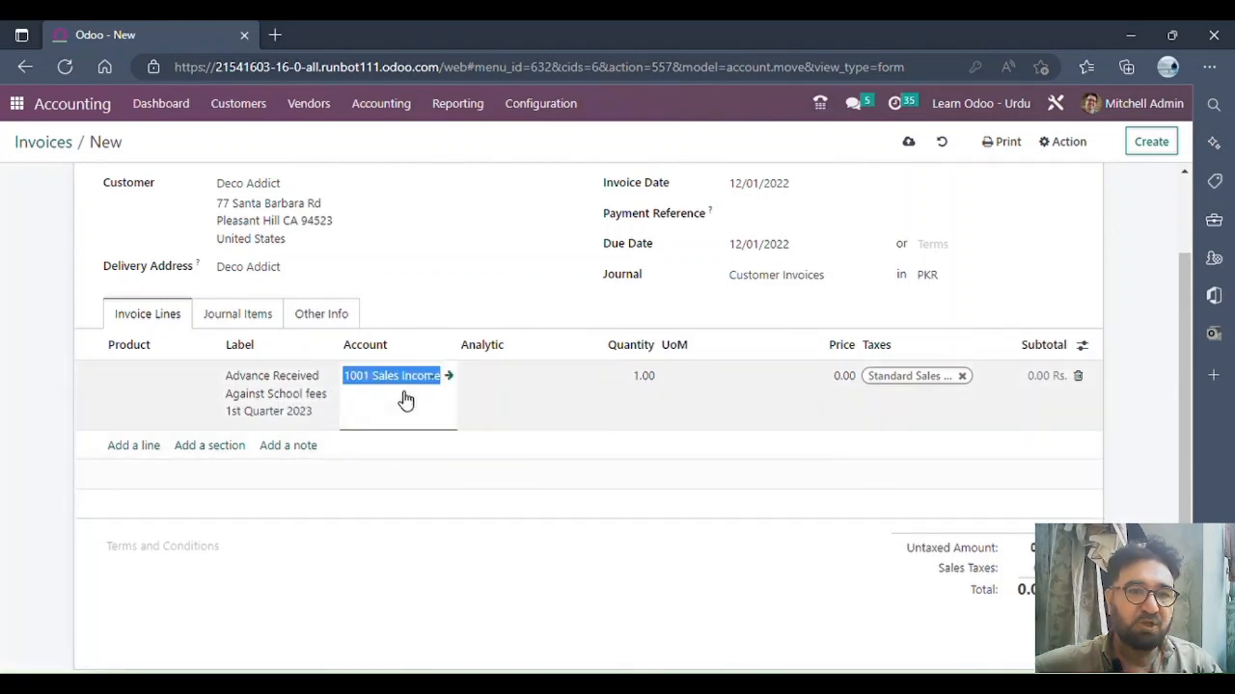
key("BackSpace")
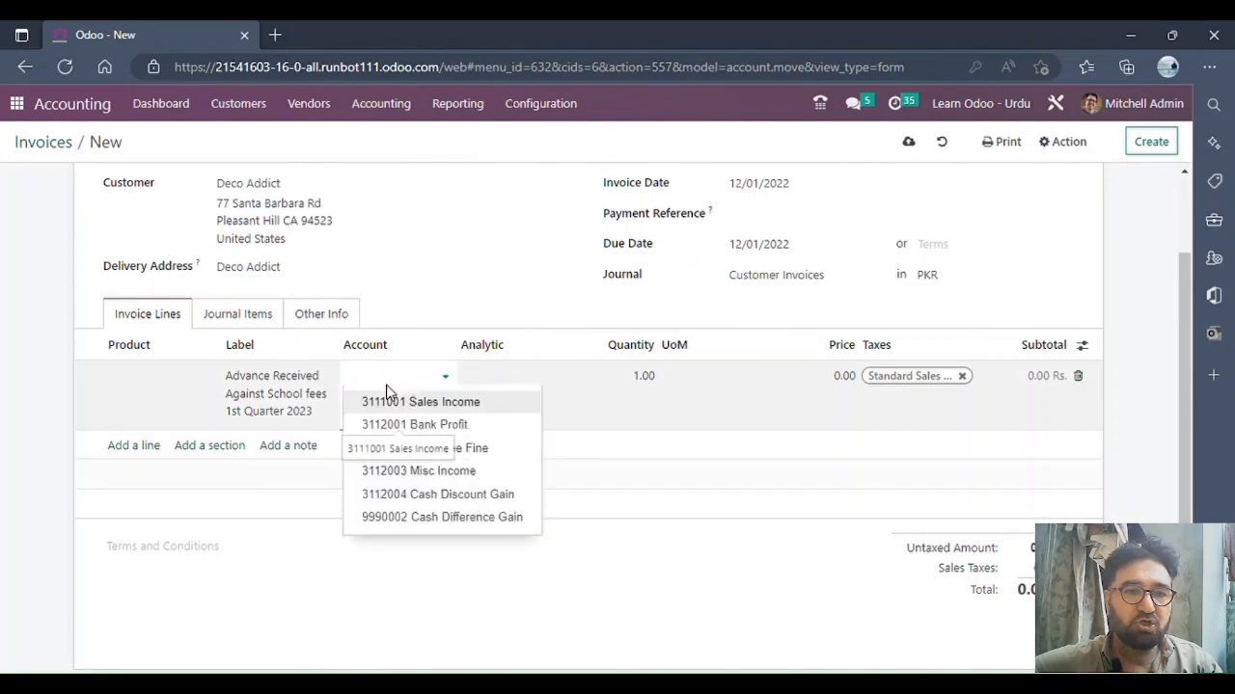
type("def")
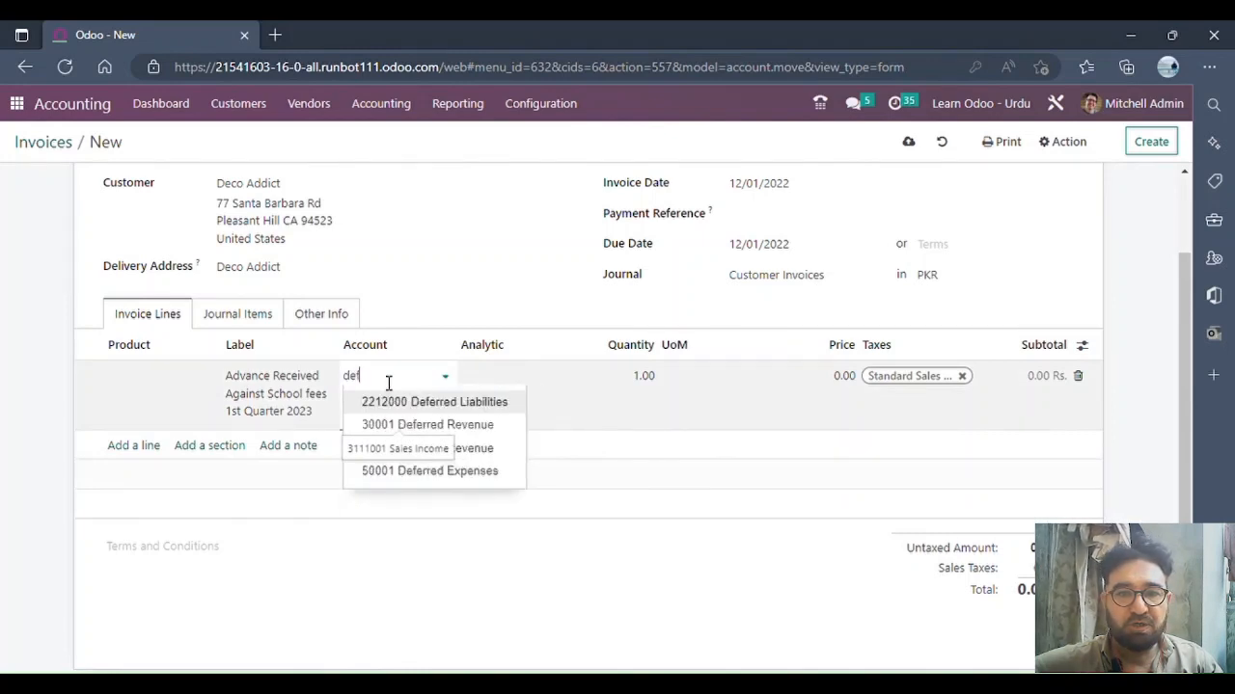
left_click(470, 425)
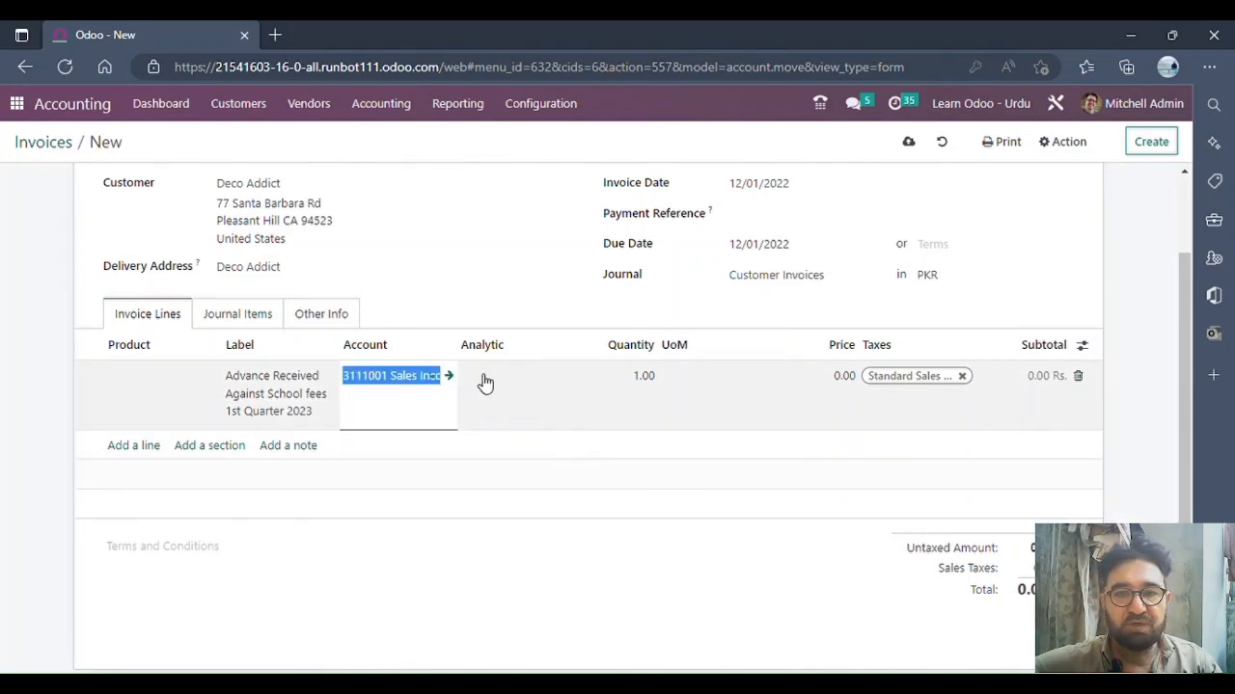
left_click(459, 292)
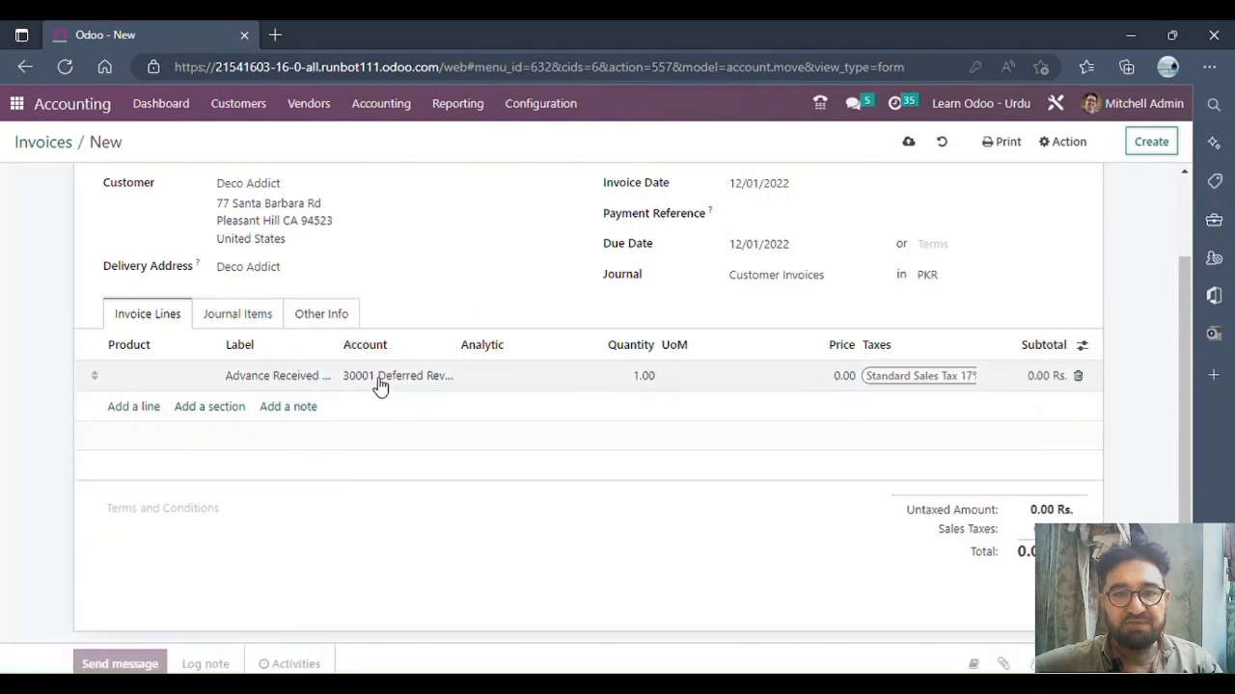
Step: Set the invoice line's price to 300000 and confirm the invoice
left_click(835, 388)
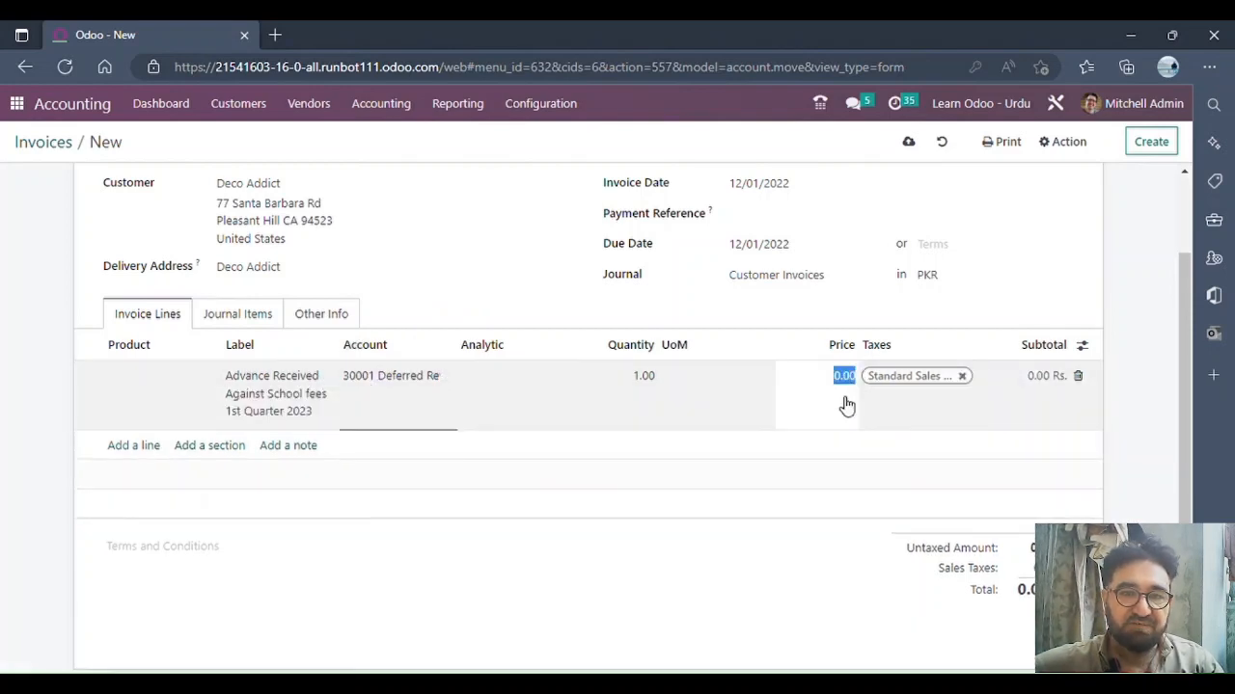
type("300000")
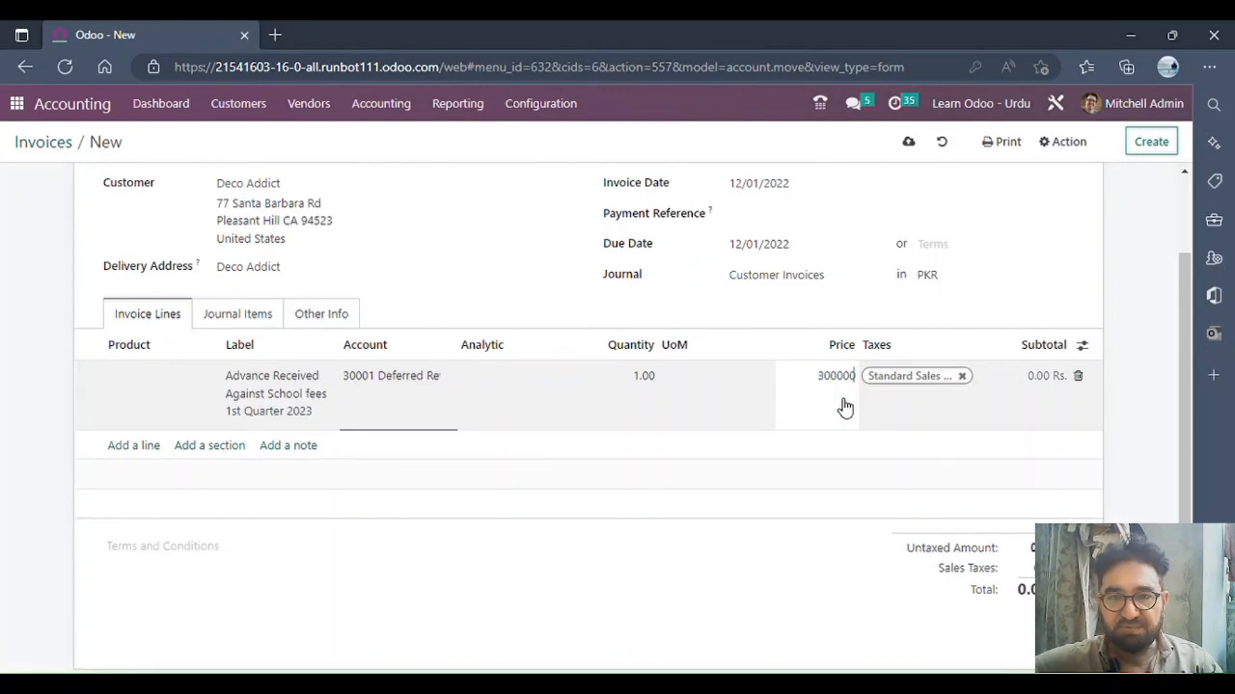
left_click(549, 331)
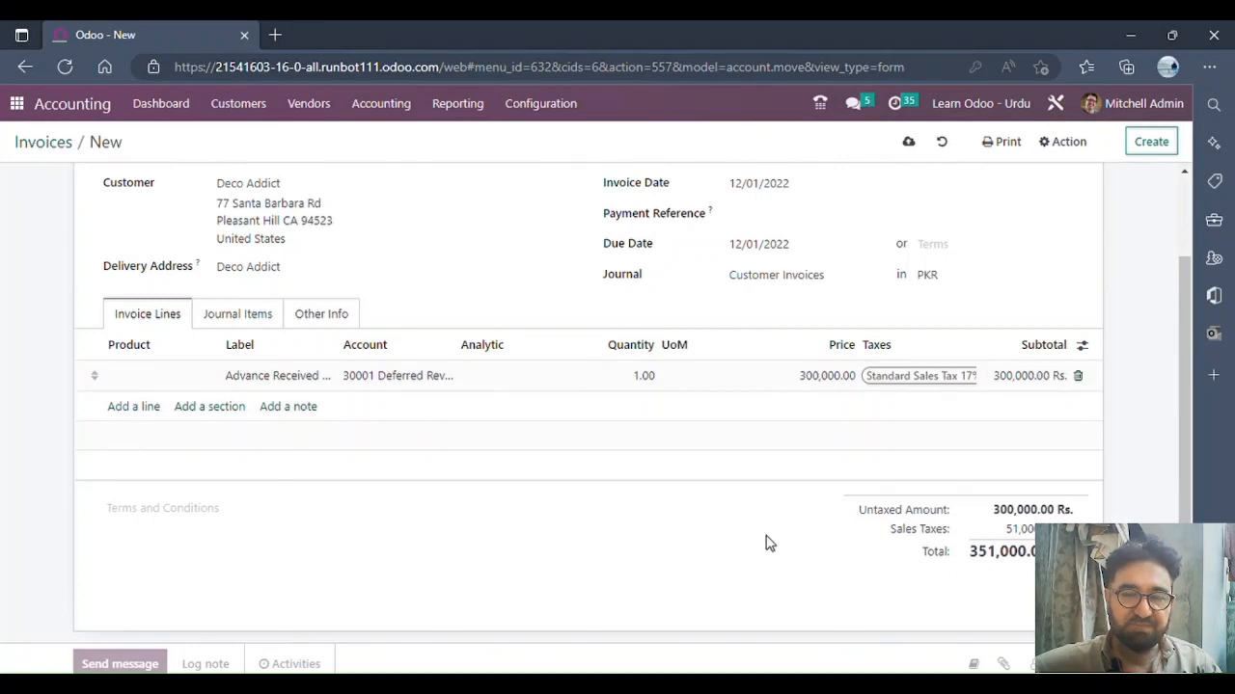
scroll(633, 429, "up", 2)
left_click(61, 181)
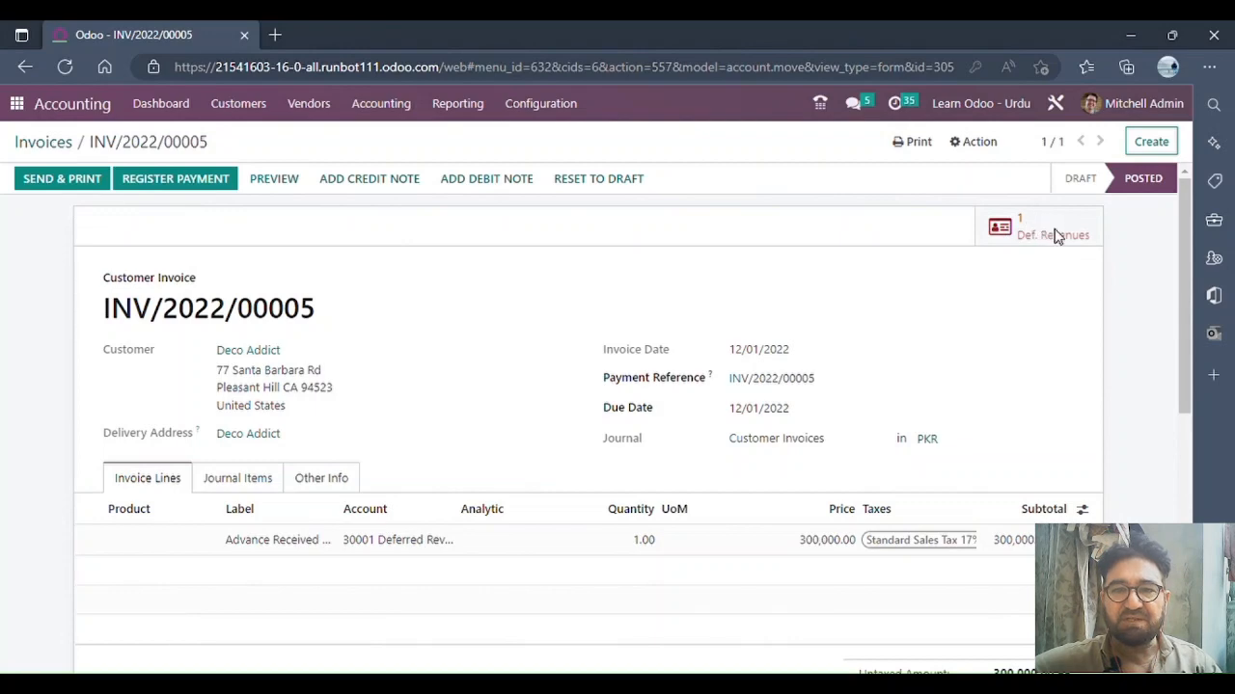
Step: Register the invoice's full payment of Rs. 351,000.00 through the Bank journal, dated 12/01/2022, and check the amount due
scroll(987, 396, "down", 3)
scroll(750, 380, "up", 3)
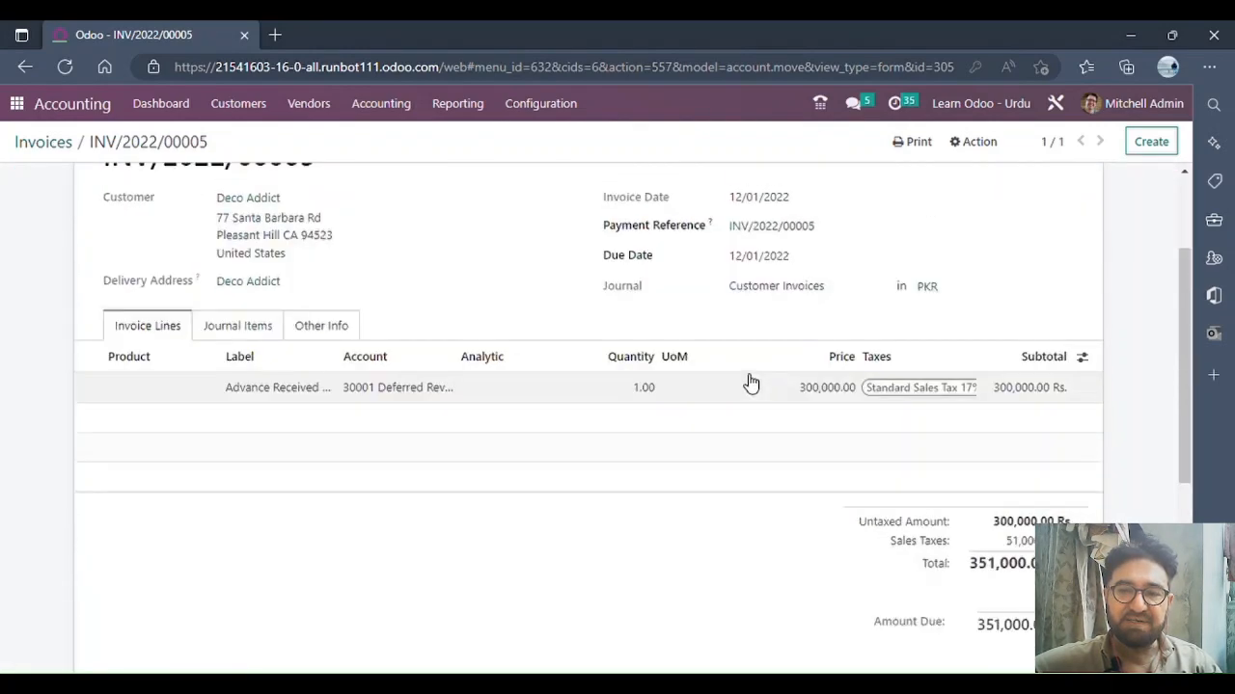
left_click(176, 183)
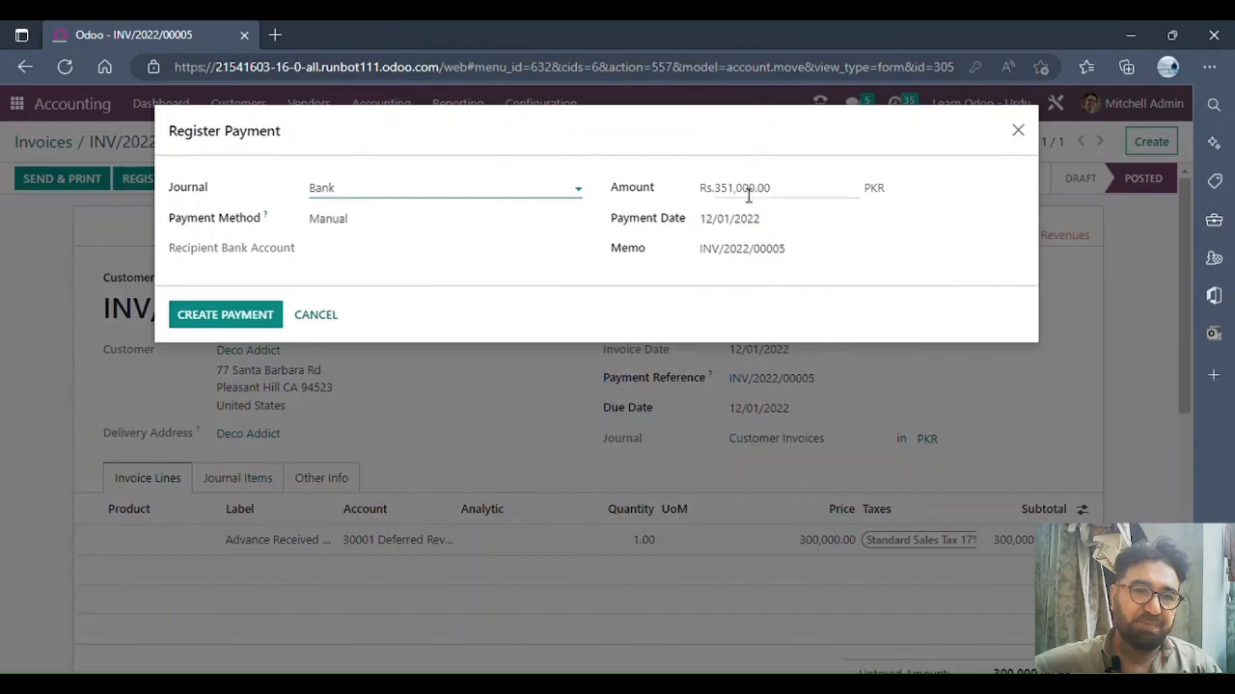
left_click(231, 314)
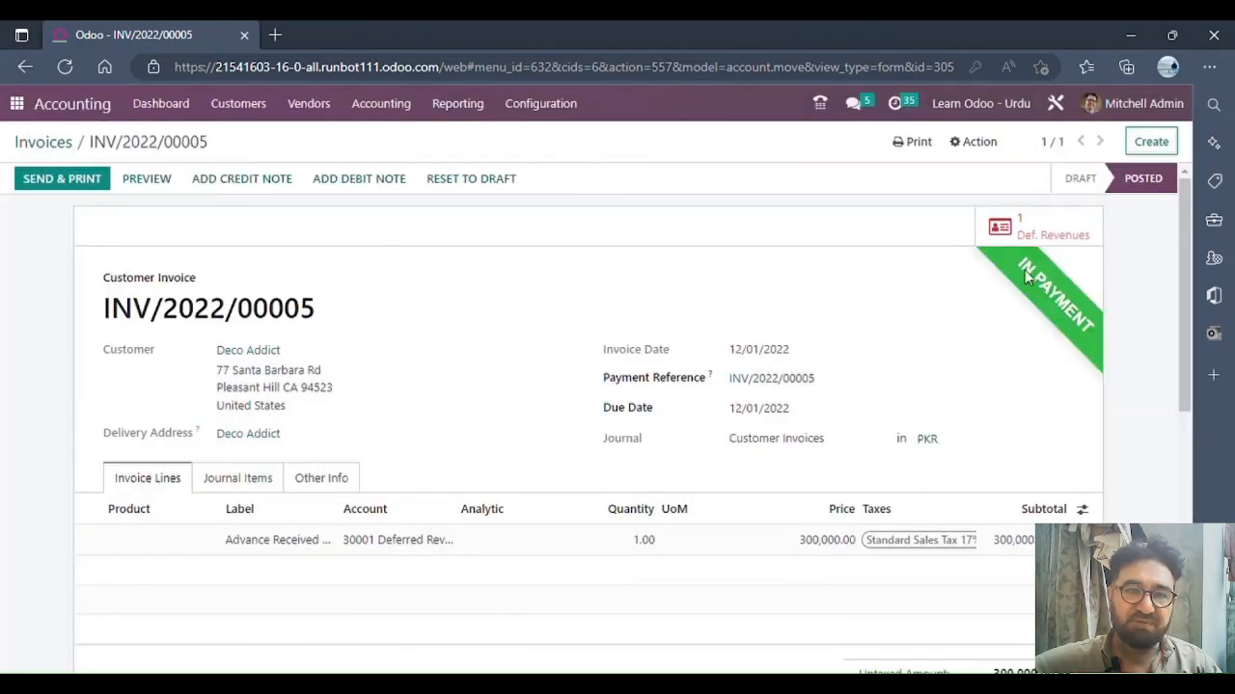
scroll(881, 361, "down", 5)
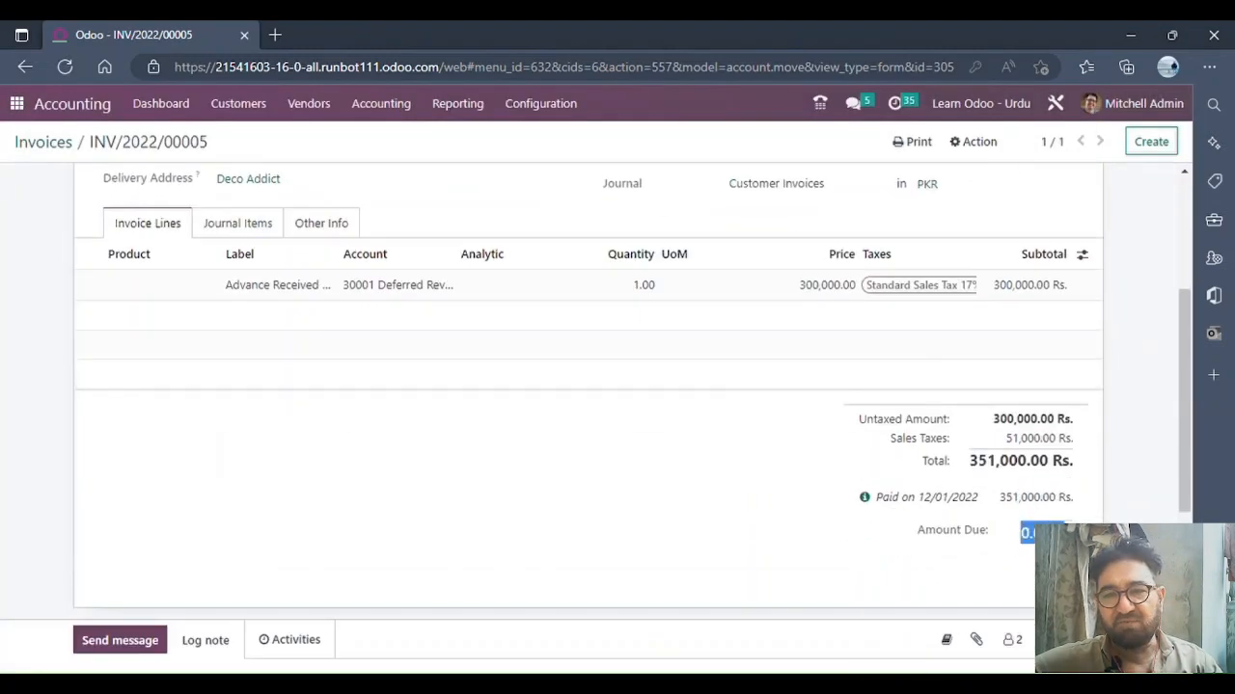
scroll(636, 511, "up", 5)
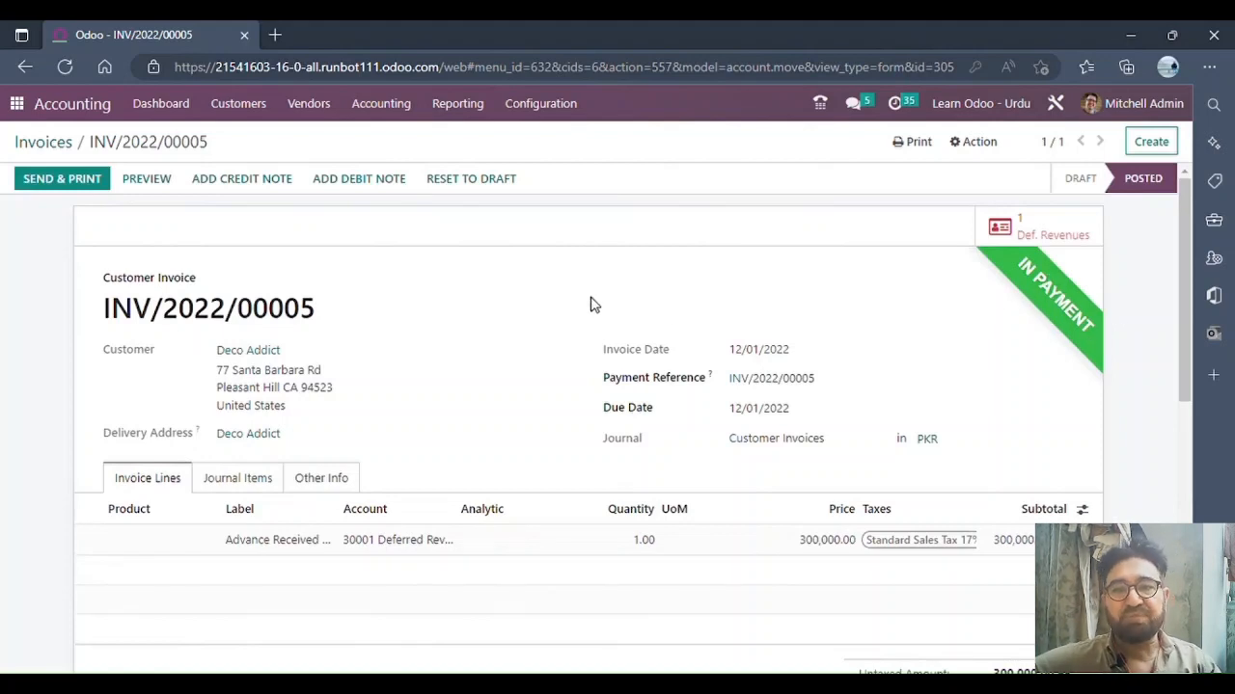
Step: Open the "Advance Received Against School fees 1st Quarter 2023" record from the Deferred Revenues list
left_click(1051, 239)
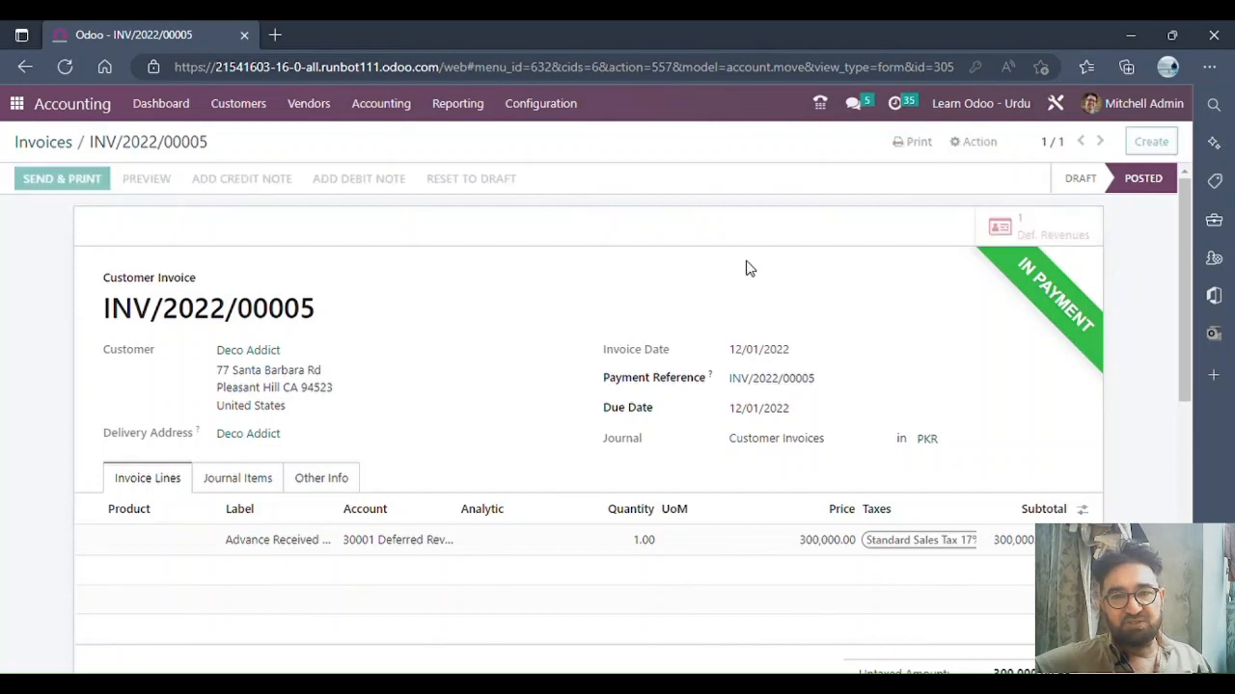
left_click(389, 104)
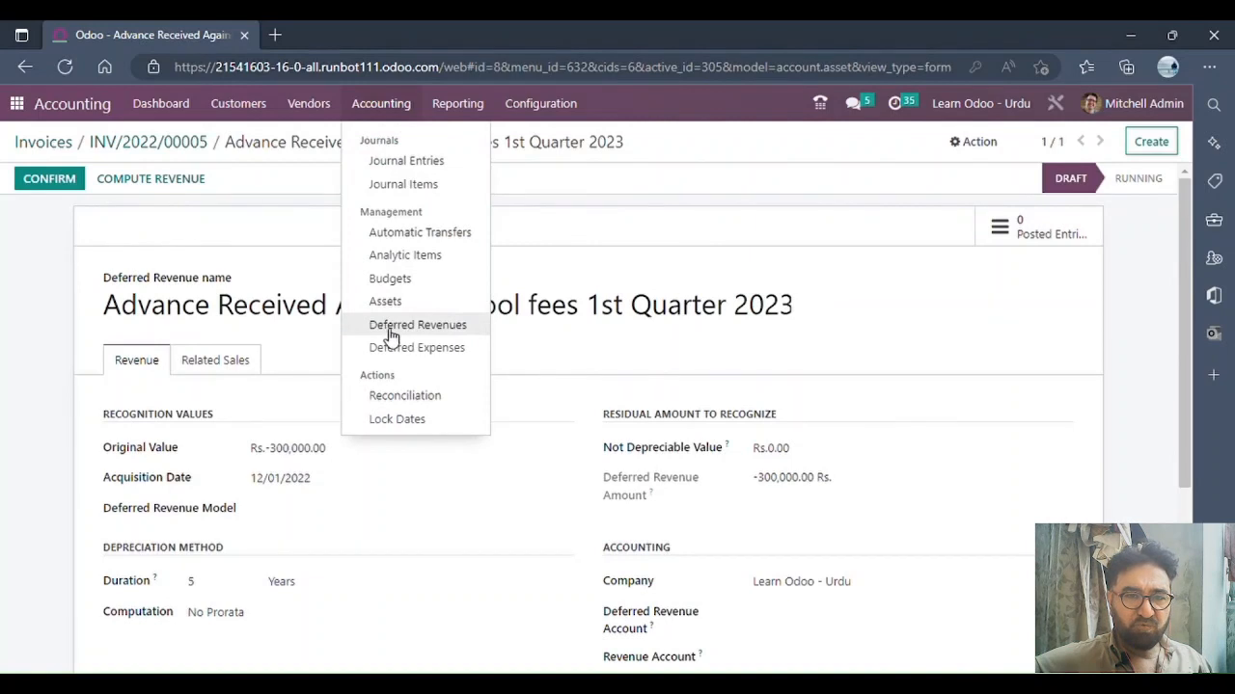
left_click(444, 325)
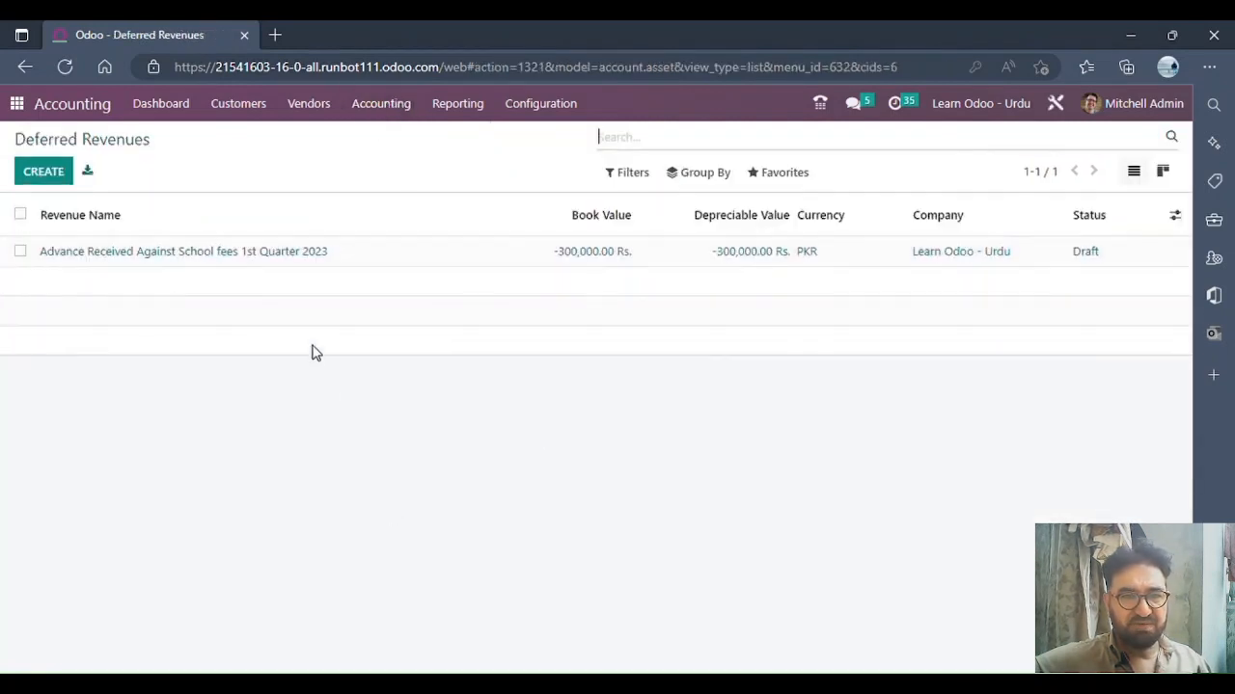
left_click(352, 255)
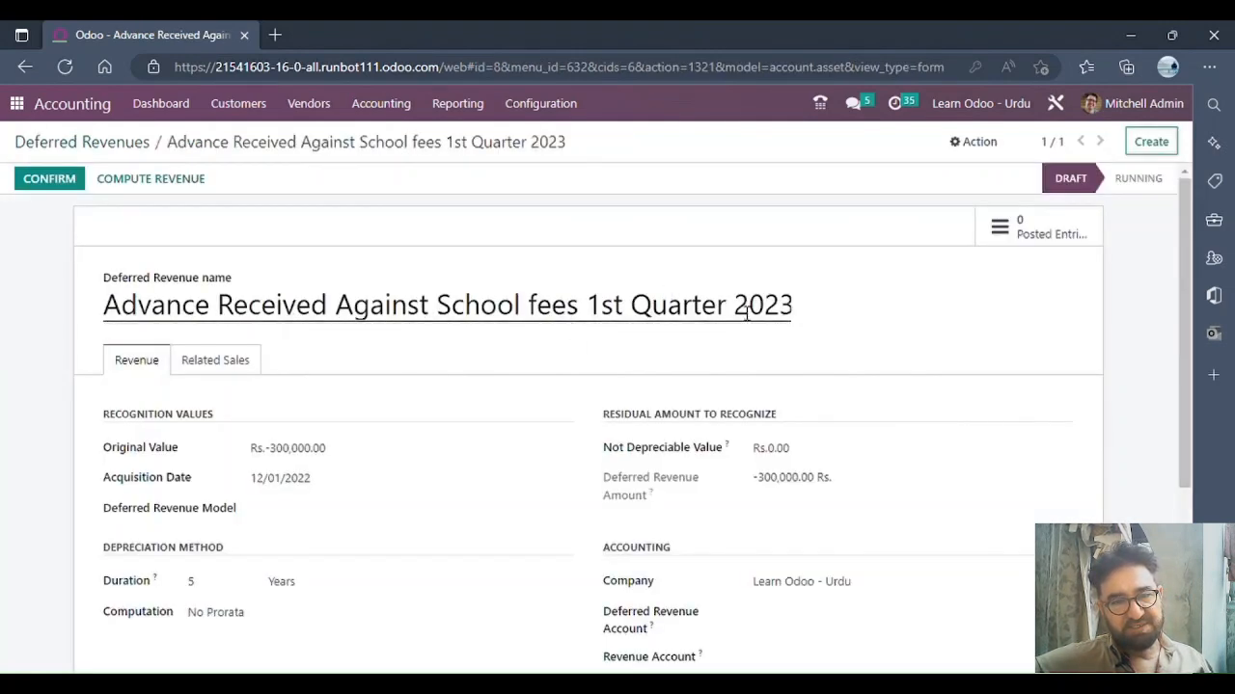
Step: Set the deferred revenue's duration to 3 months, leaving the deferred revenue model empty
scroll(368, 339, "down", 2)
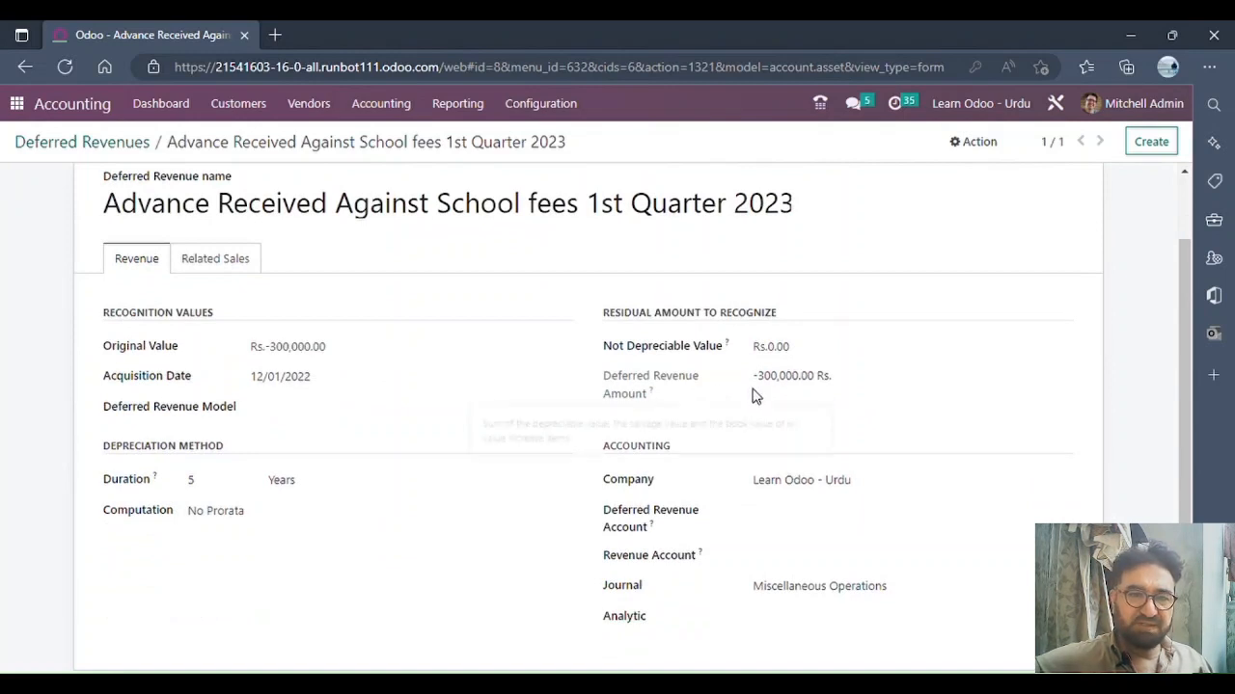
scroll(569, 382, "down", 1)
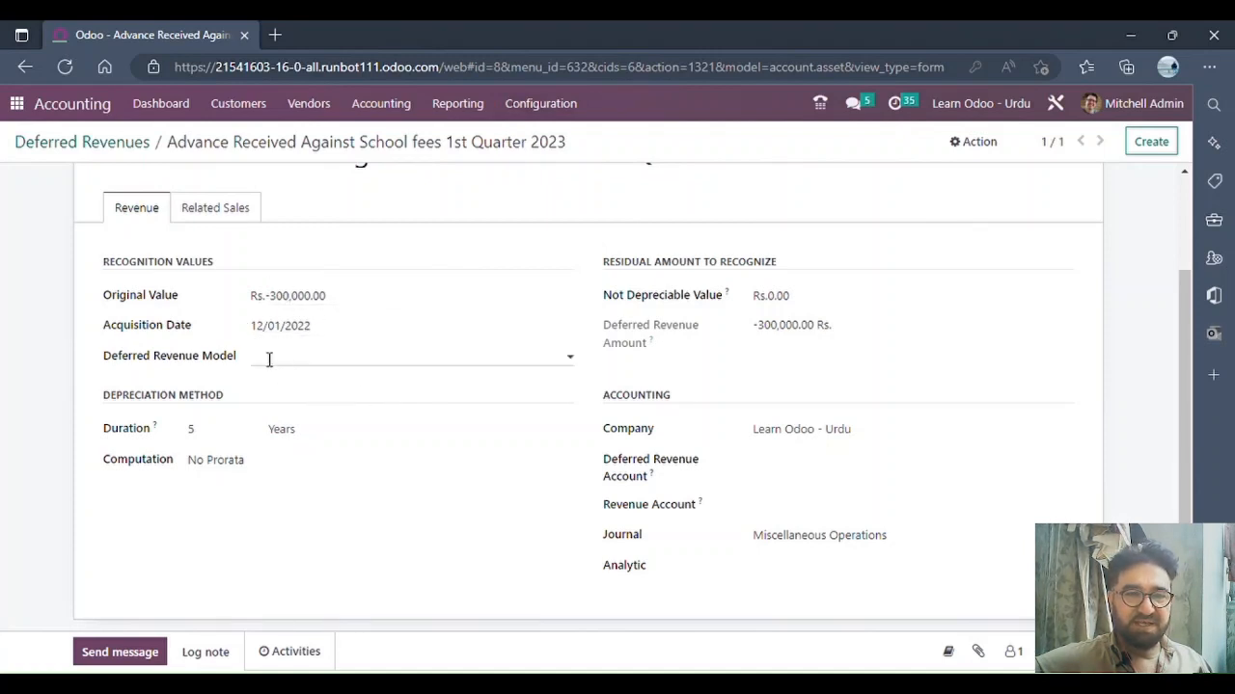
left_click(329, 360)
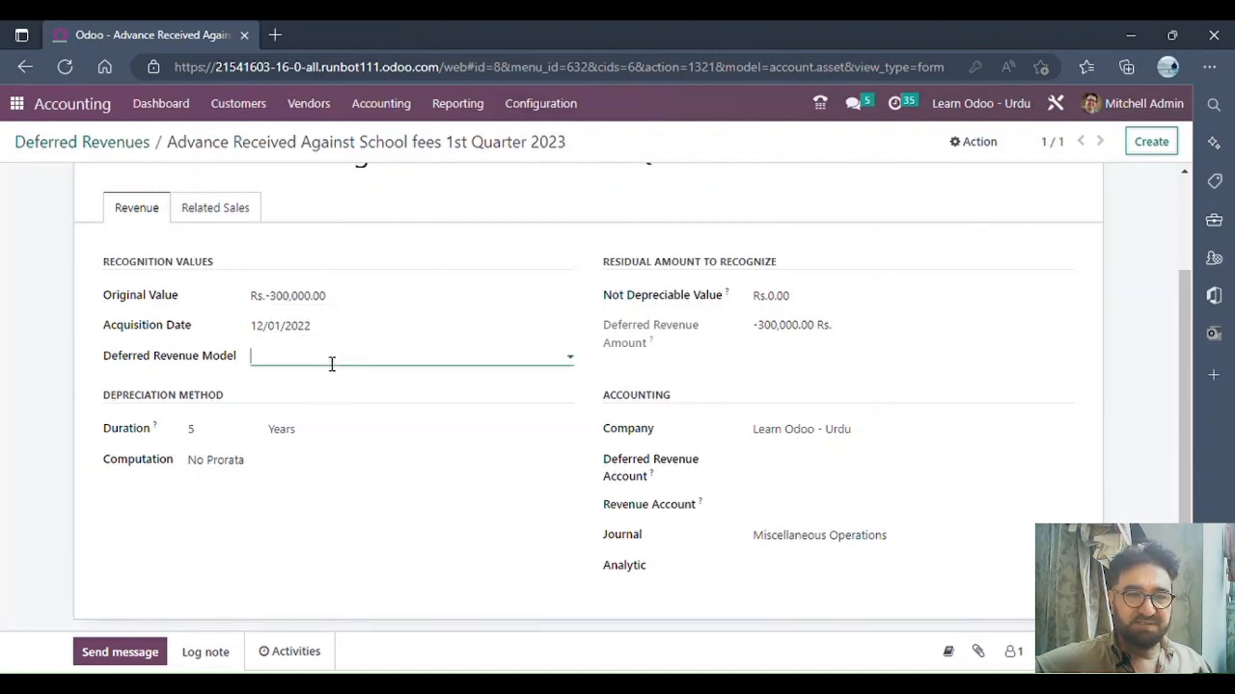
left_click(403, 401)
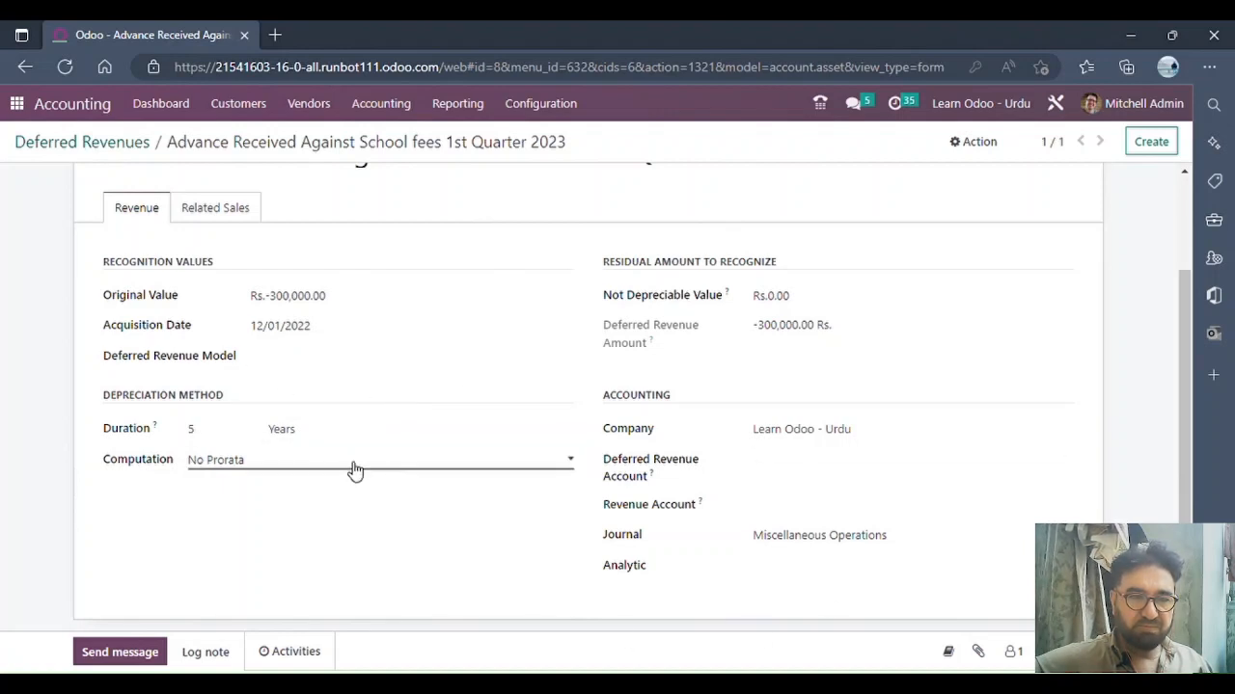
left_click(230, 438)
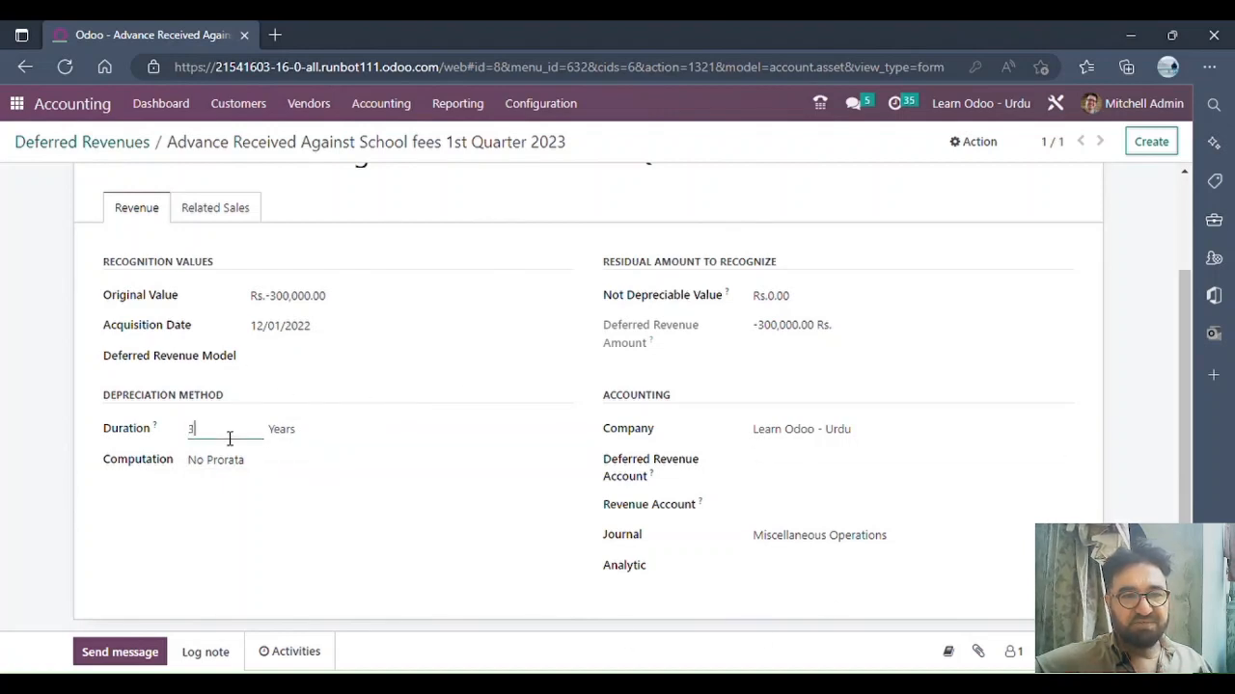
left_click(355, 427)
left_click(340, 453)
Step: Set the computation to Constant Periods with a prorata date of 01/01/2023
left_click(308, 462)
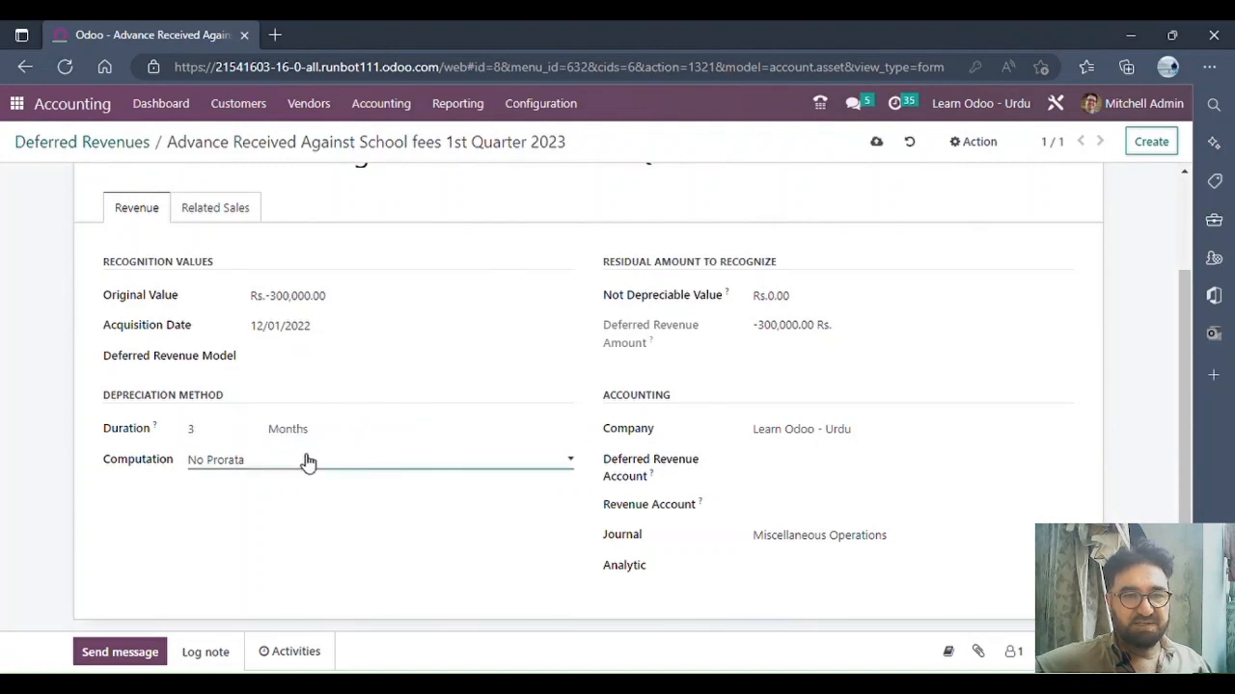
left_click(295, 528)
left_click(245, 493)
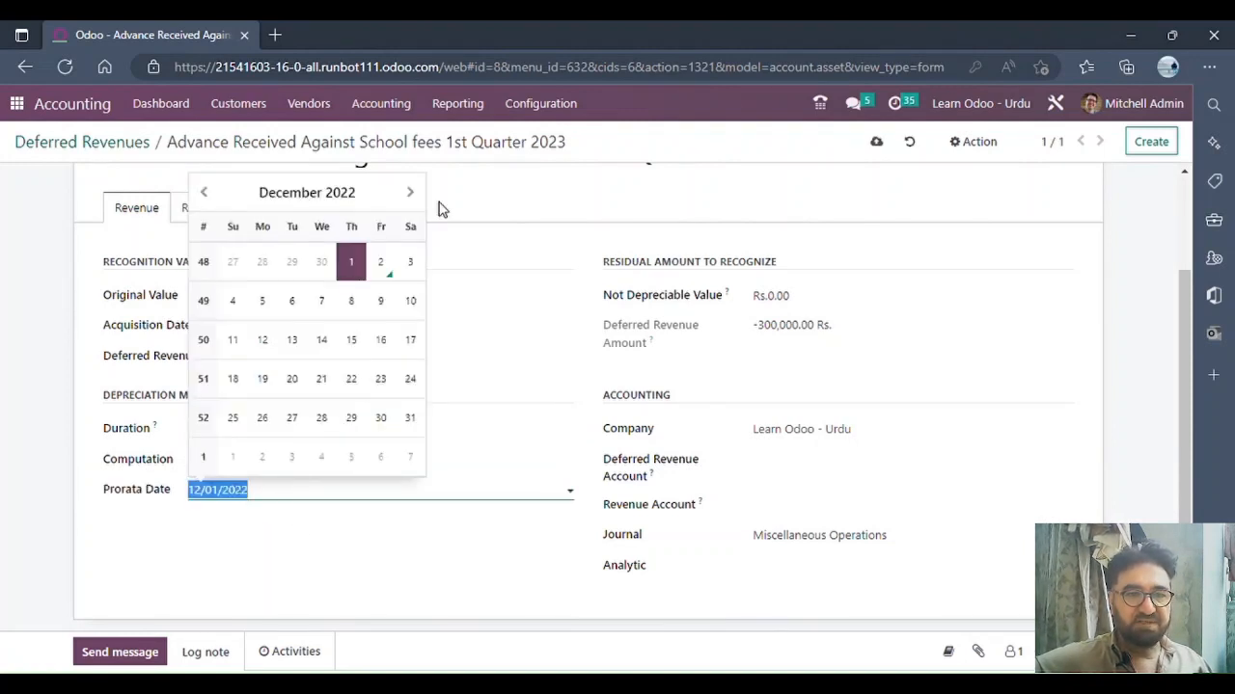
left_click(410, 192)
left_click(233, 262)
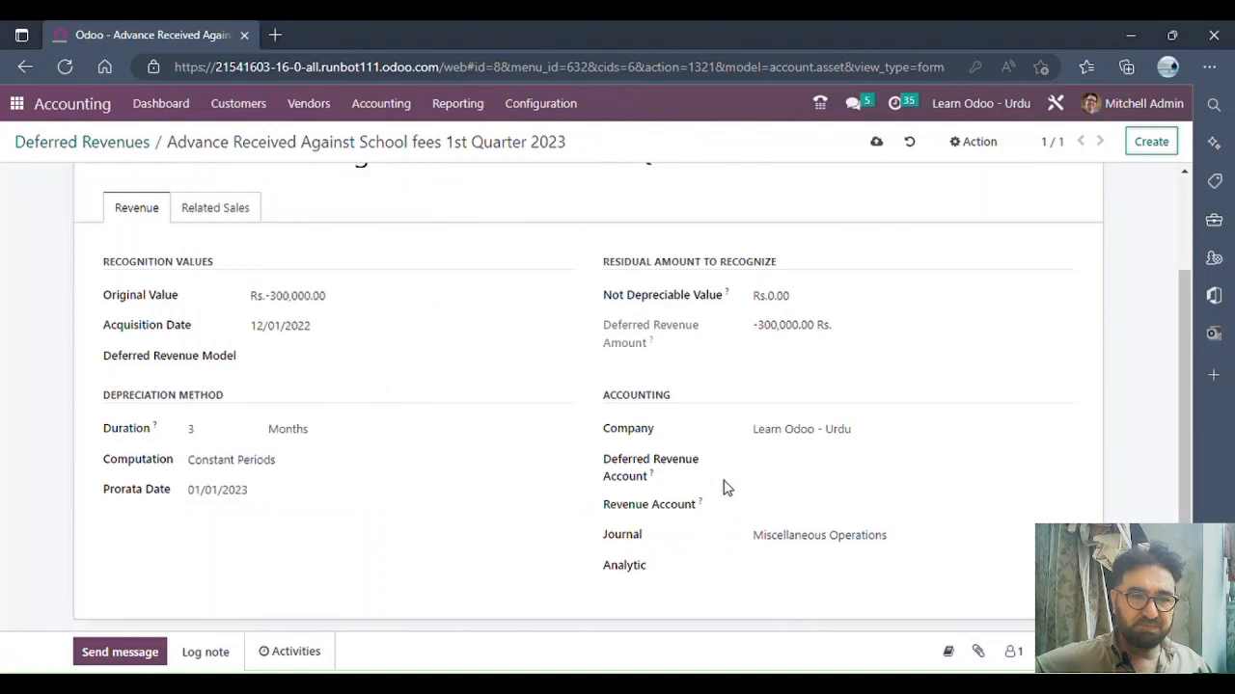
Step: Assign 30001 Deferred Revenue as the deferred revenue account and 3111001 Sales Income as the revenue account
left_click(789, 463)
type("def")
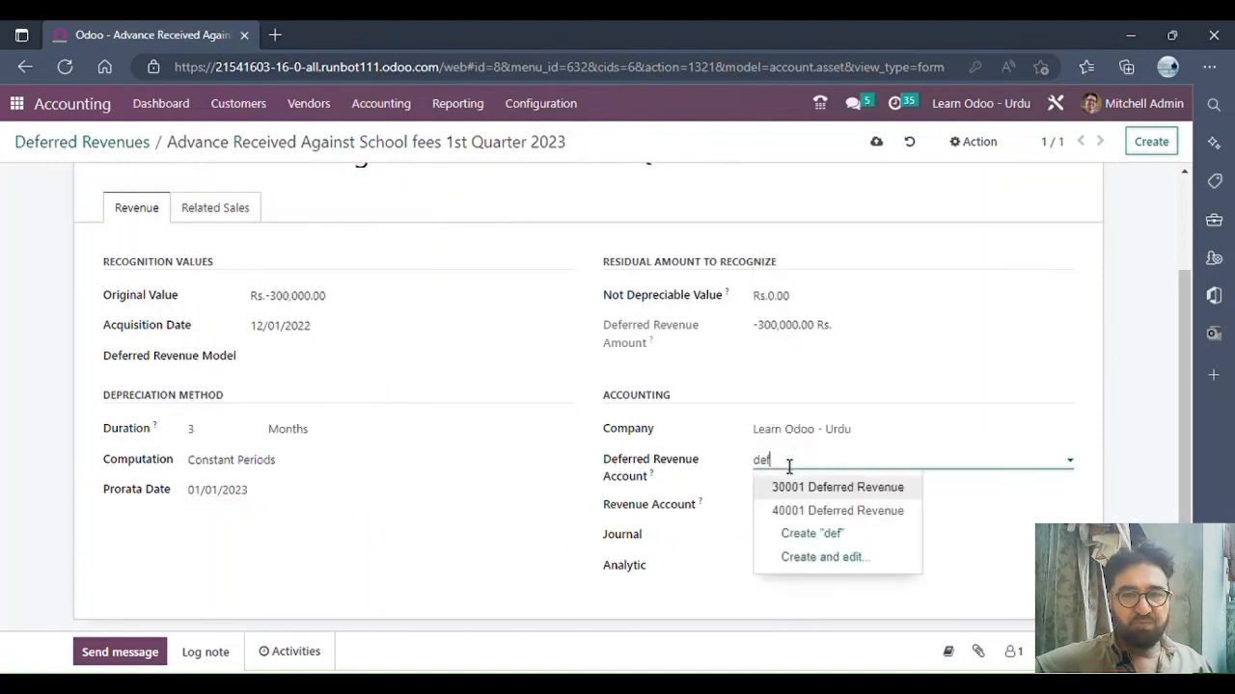
key("Return")
left_click(807, 506)
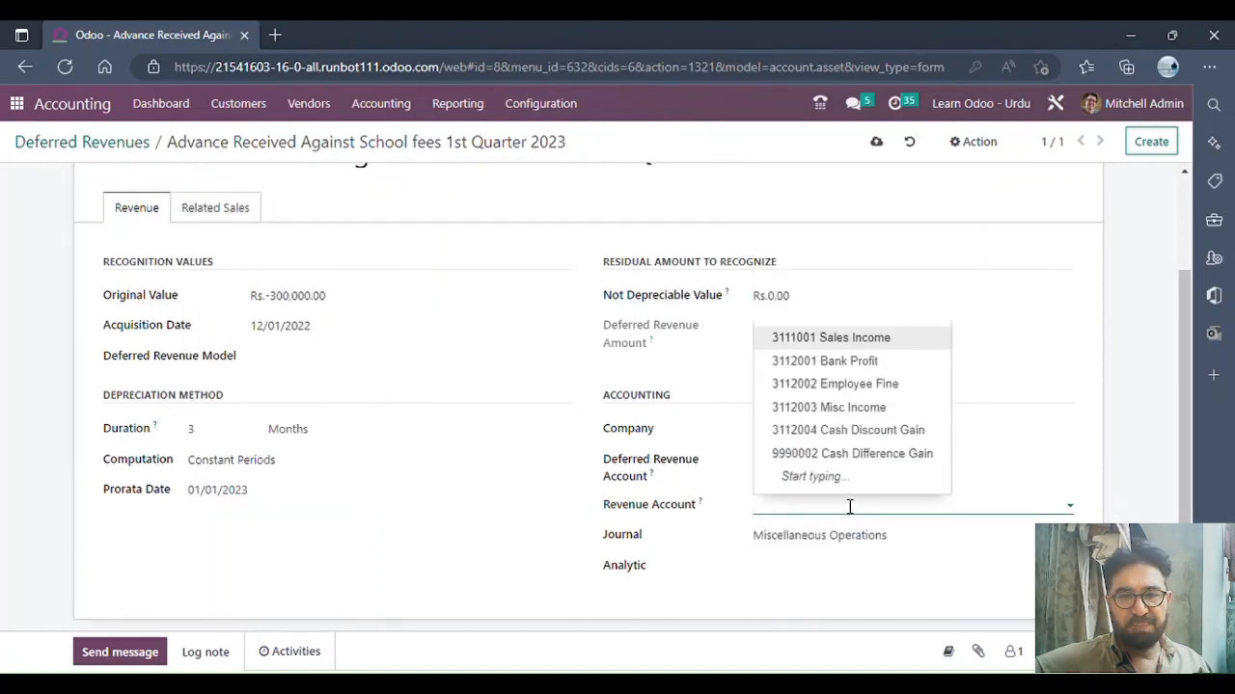
left_click(887, 346)
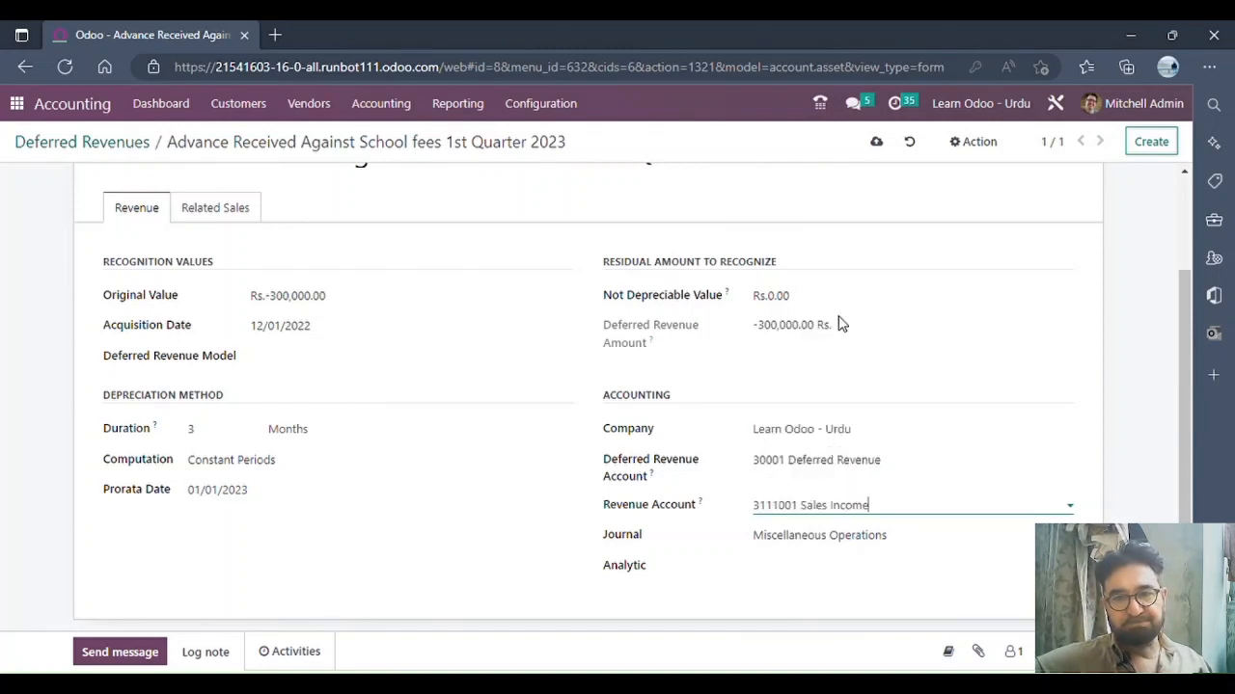
Step: Replace the journal with a newly created miscellaneous journal named "Deferred Revenue" with the short code DR
left_click(913, 544)
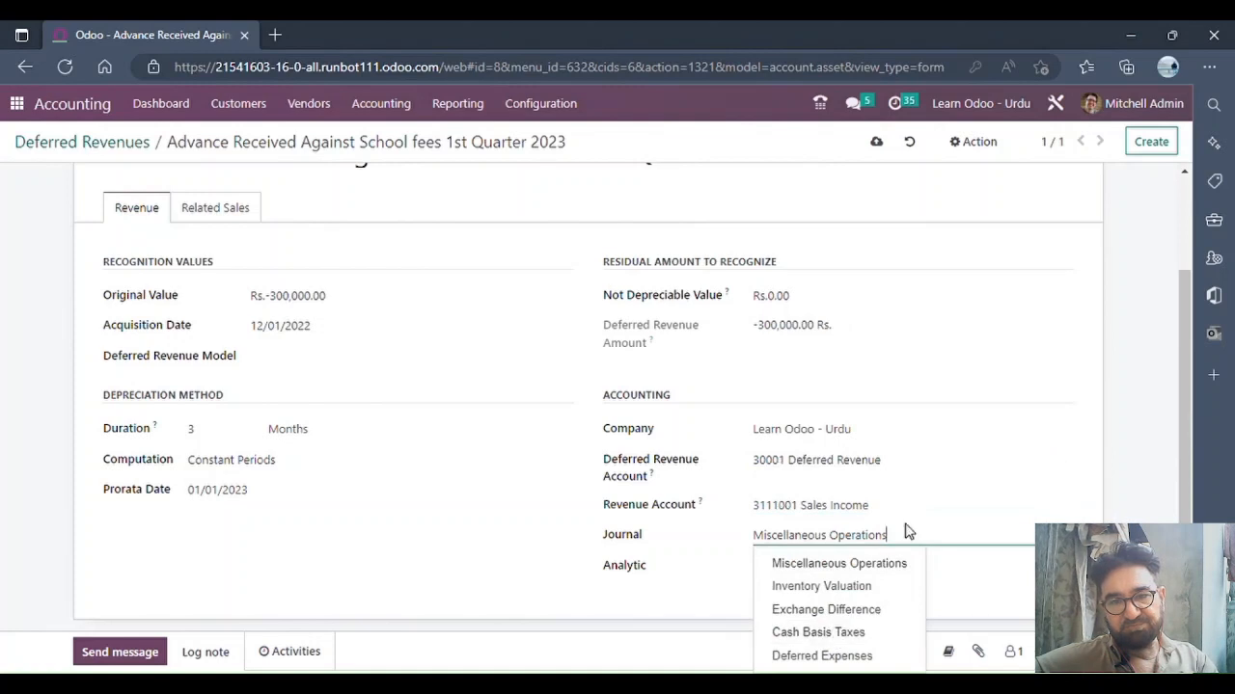
key("ctrl+a")
type("D")
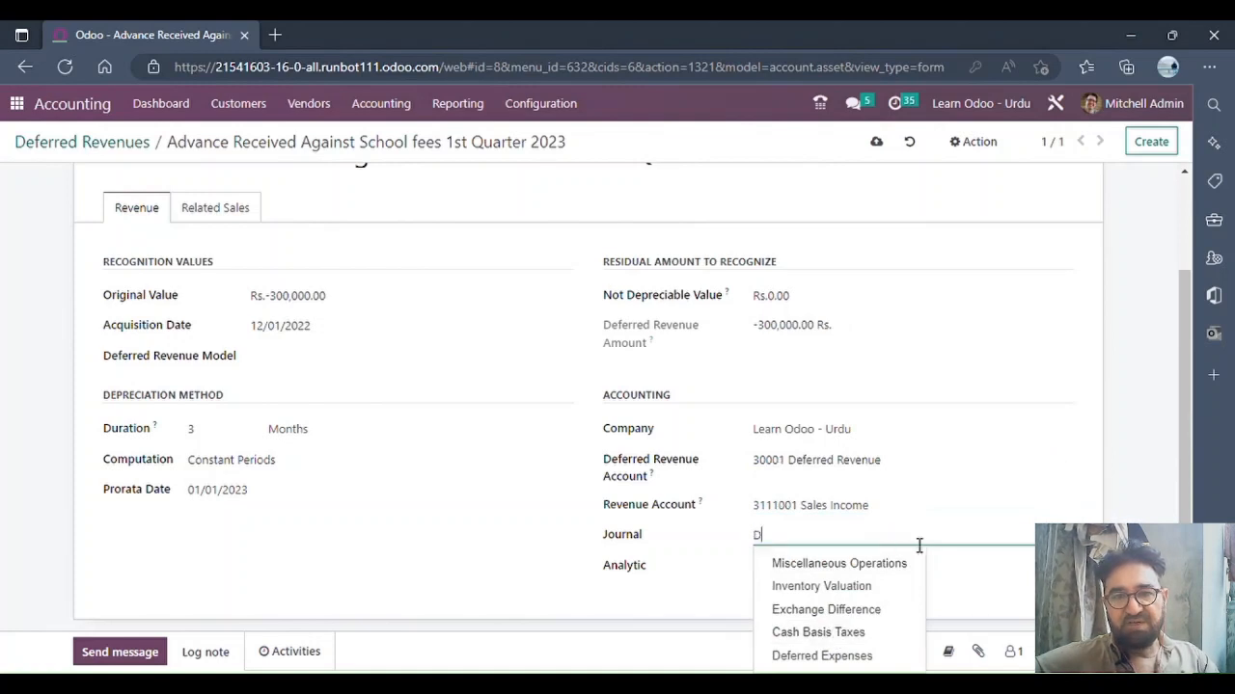
type("eferred")
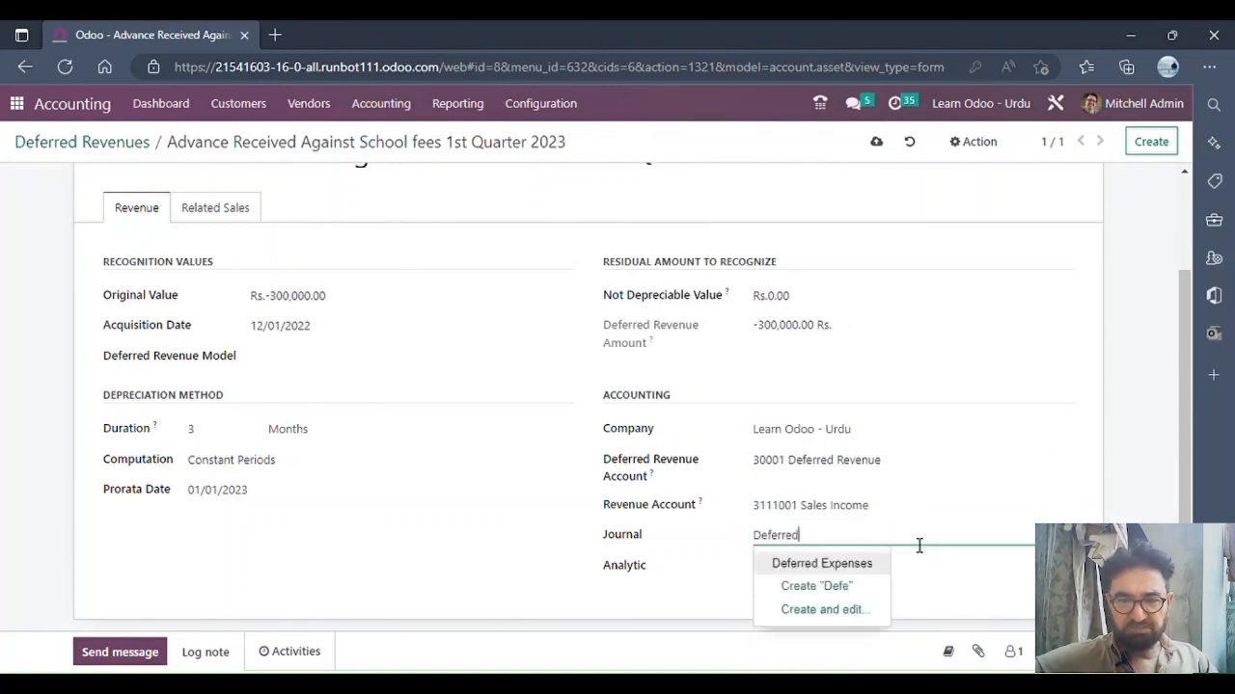
type(" Revenue")
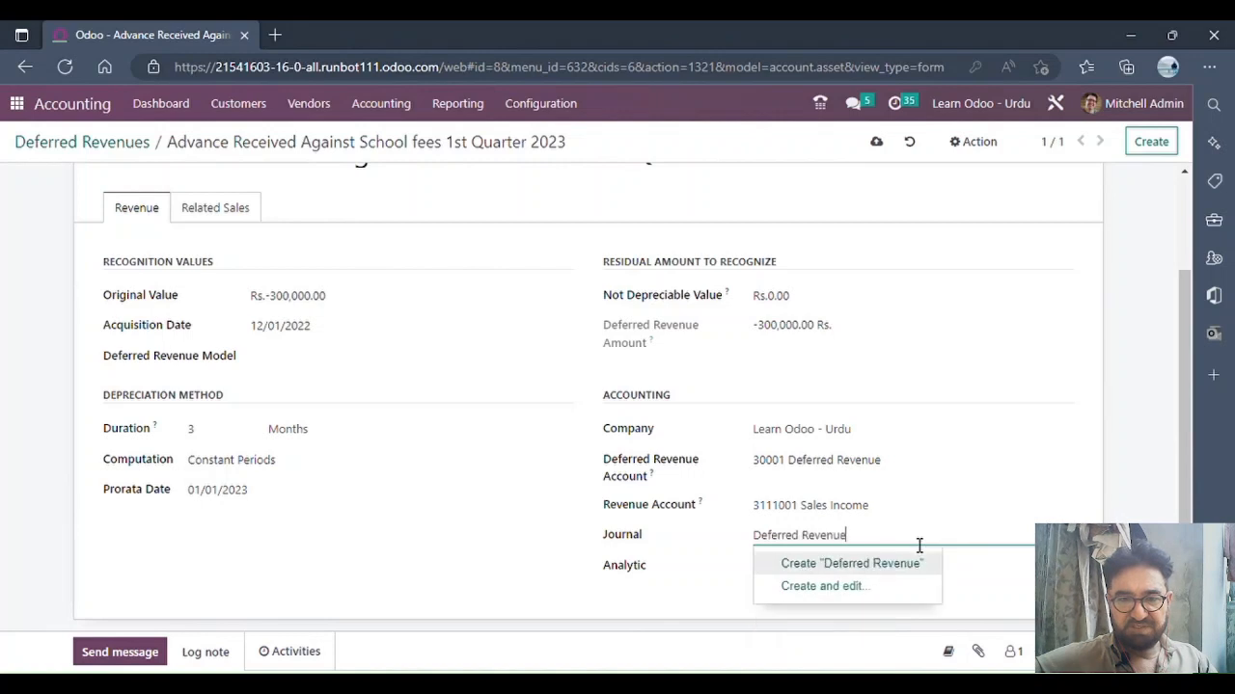
left_click(837, 568)
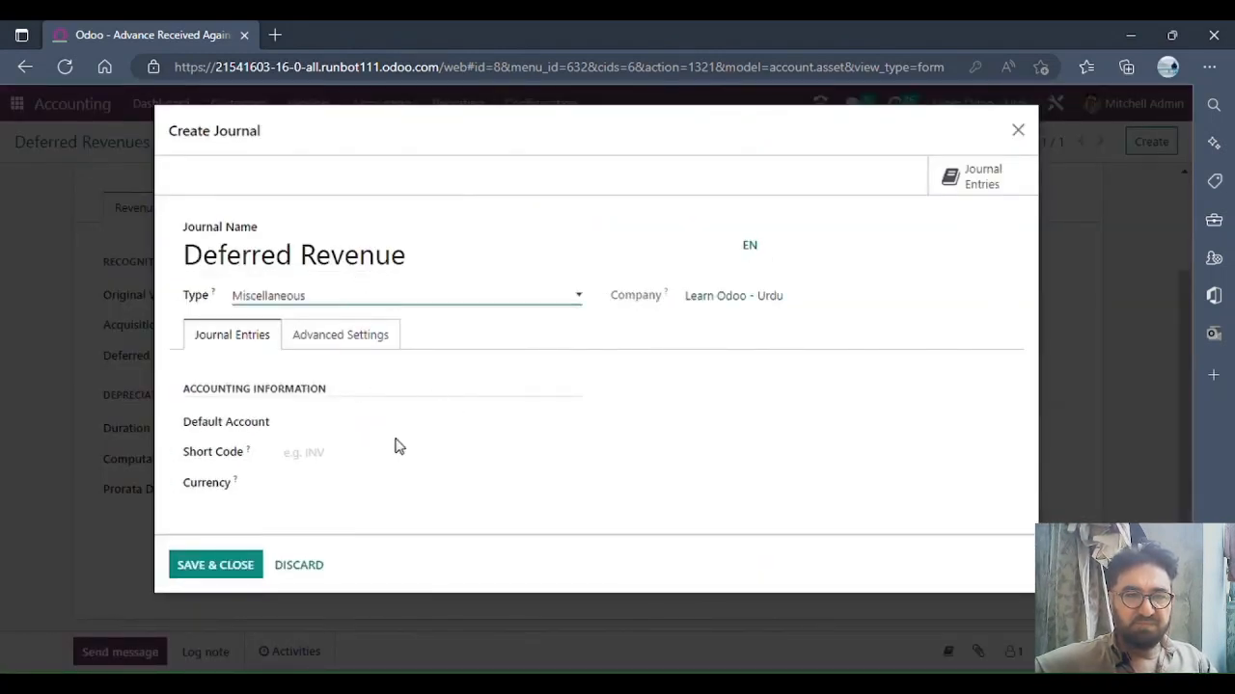
left_click(350, 455)
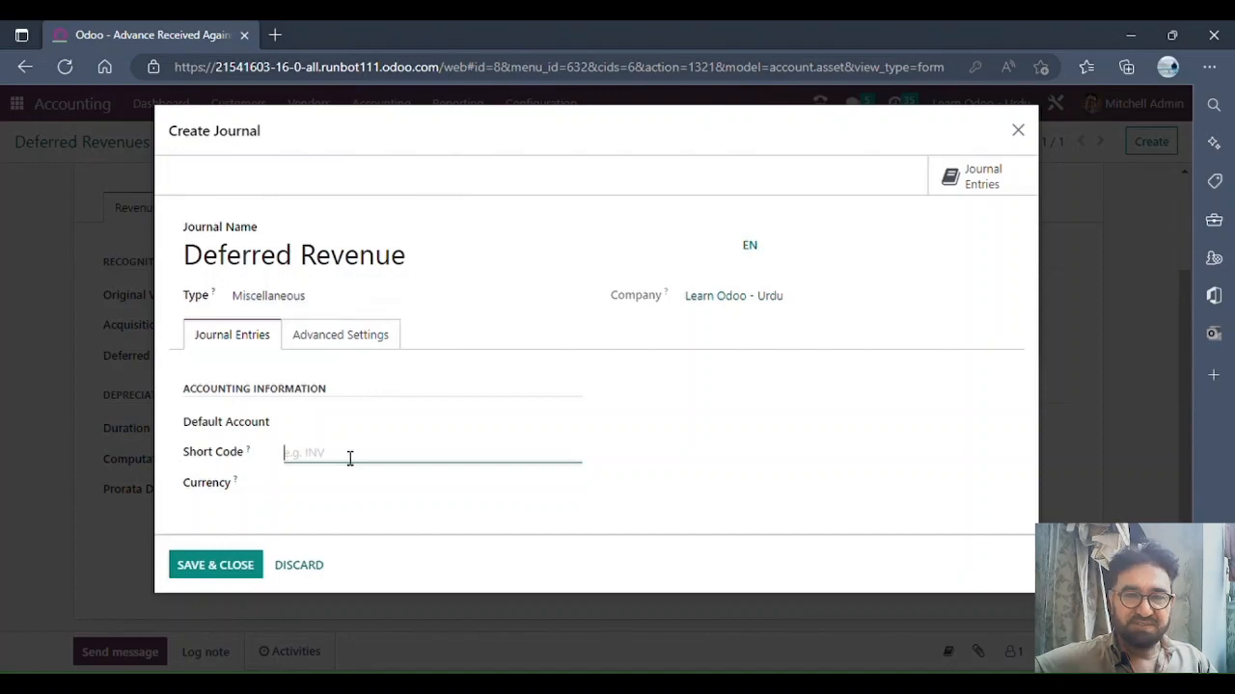
type("DR")
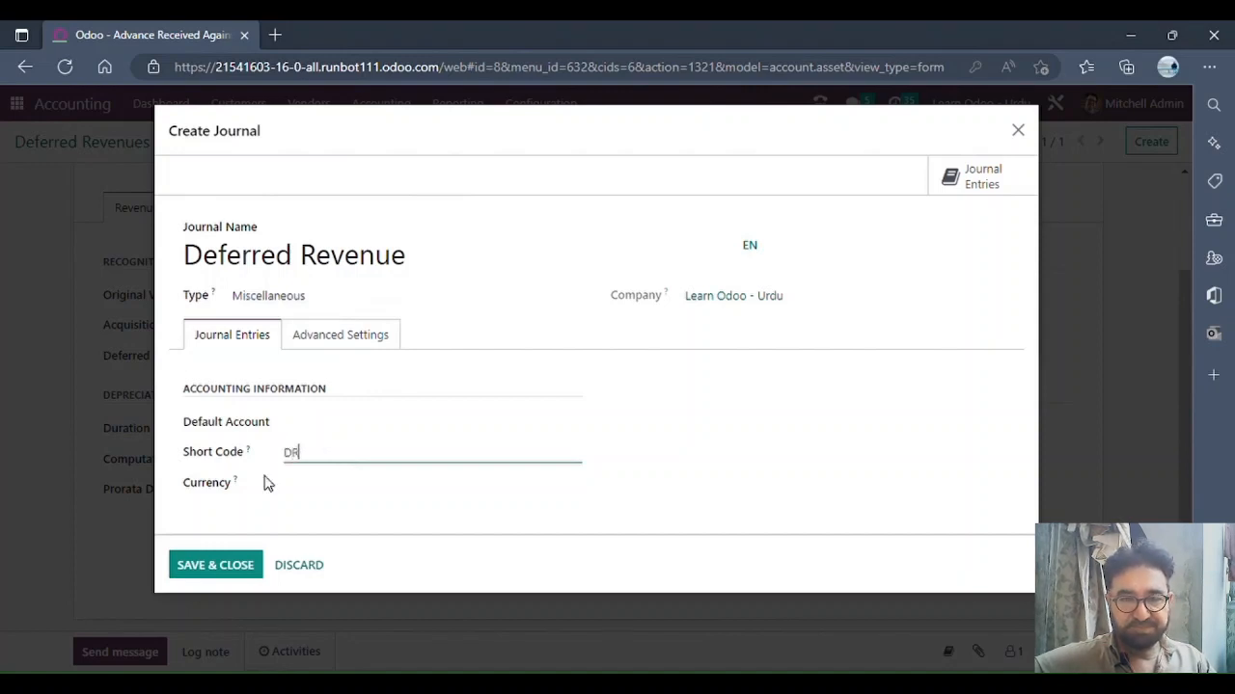
left_click(220, 571)
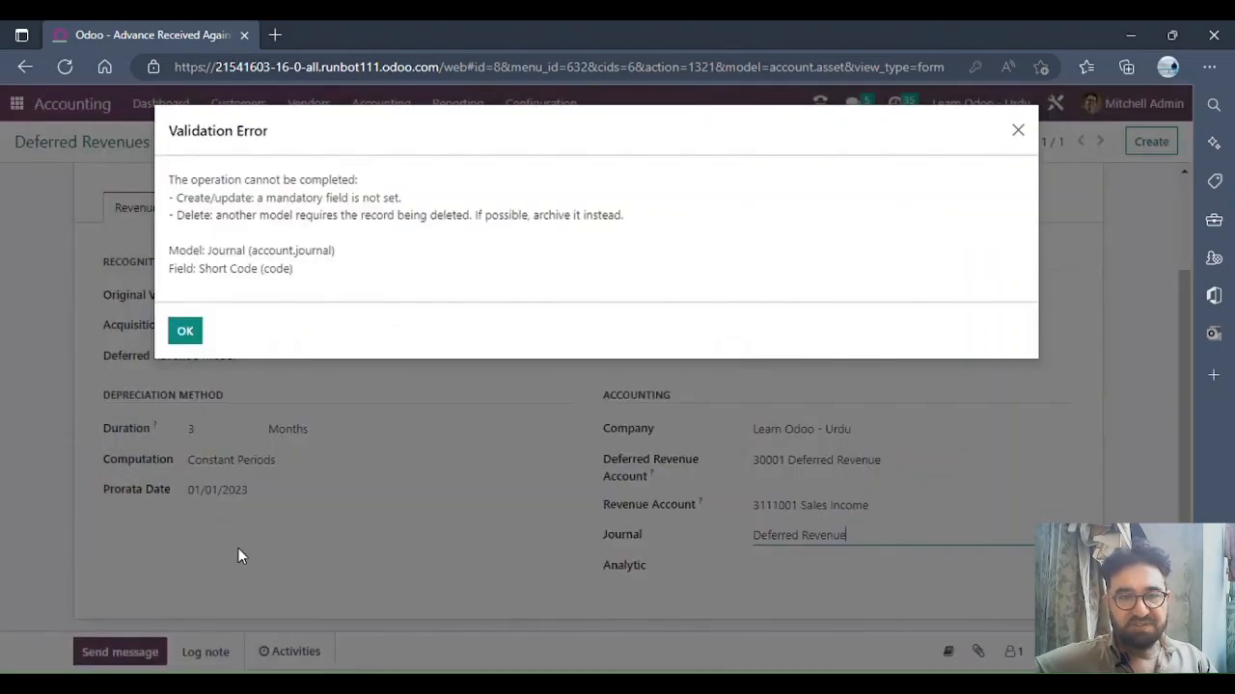
left_click(185, 331)
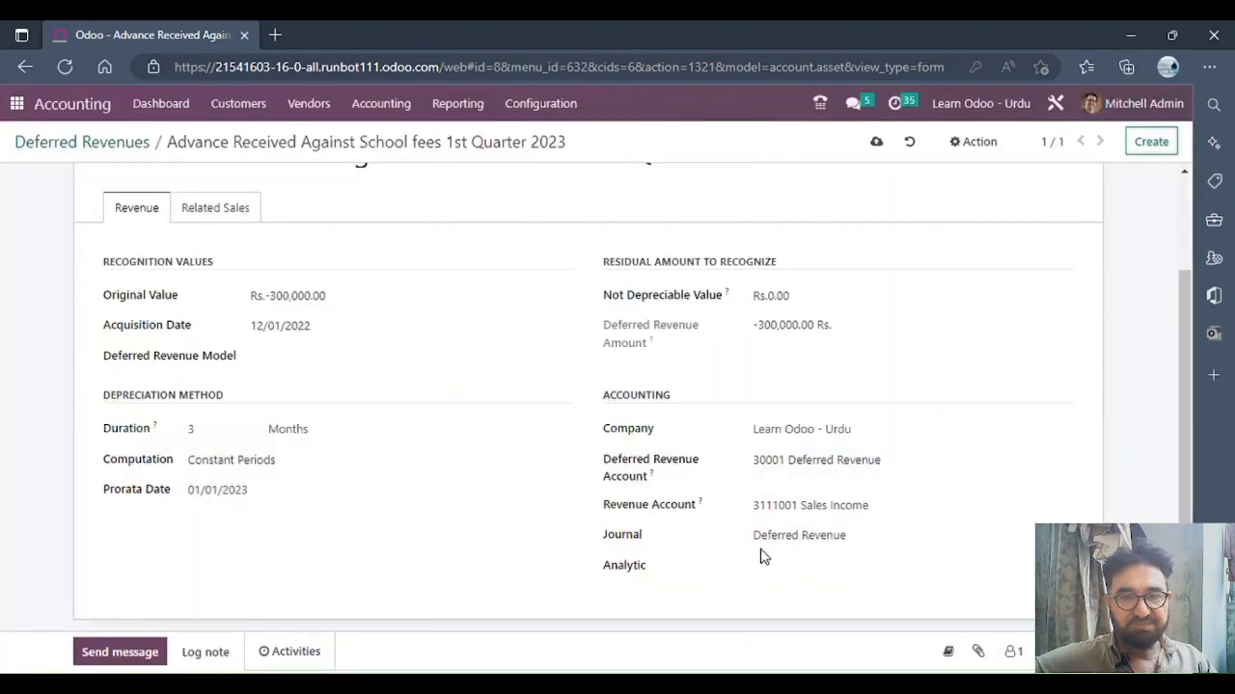
Step: Compute the revenue schedule for the school fees record and review its revenue board
scroll(560, 550, "up", 1)
scroll(570, 543, "up", 1)
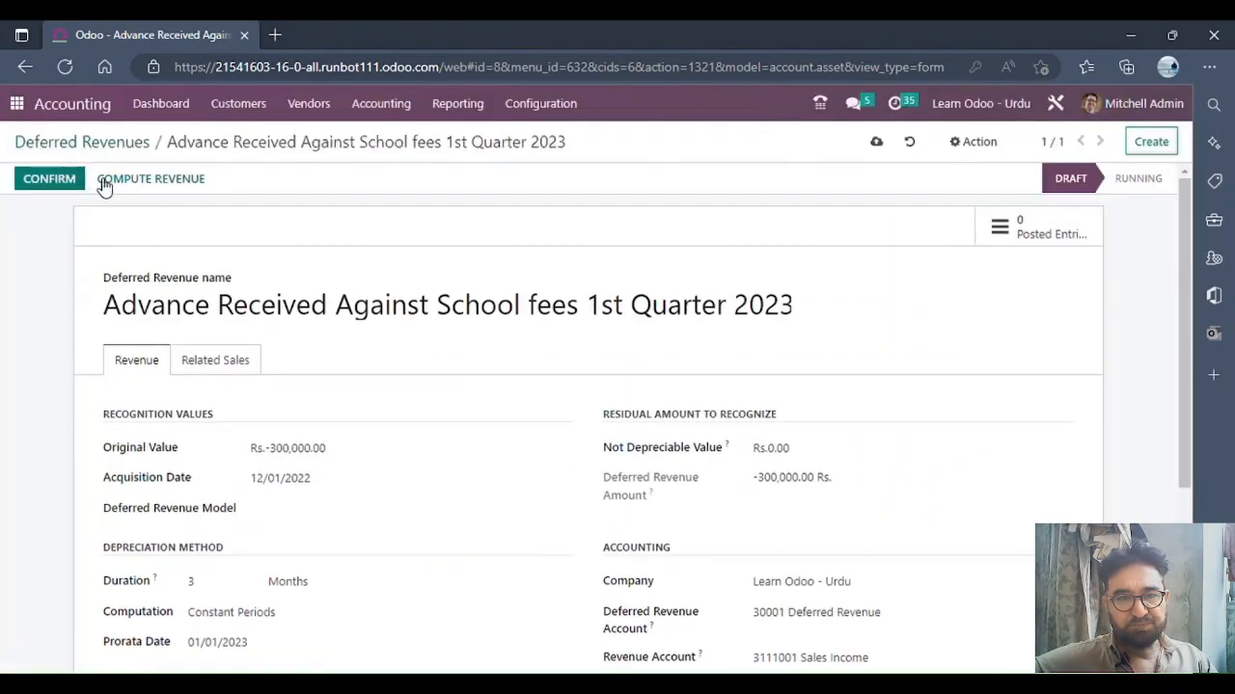
left_click(149, 183)
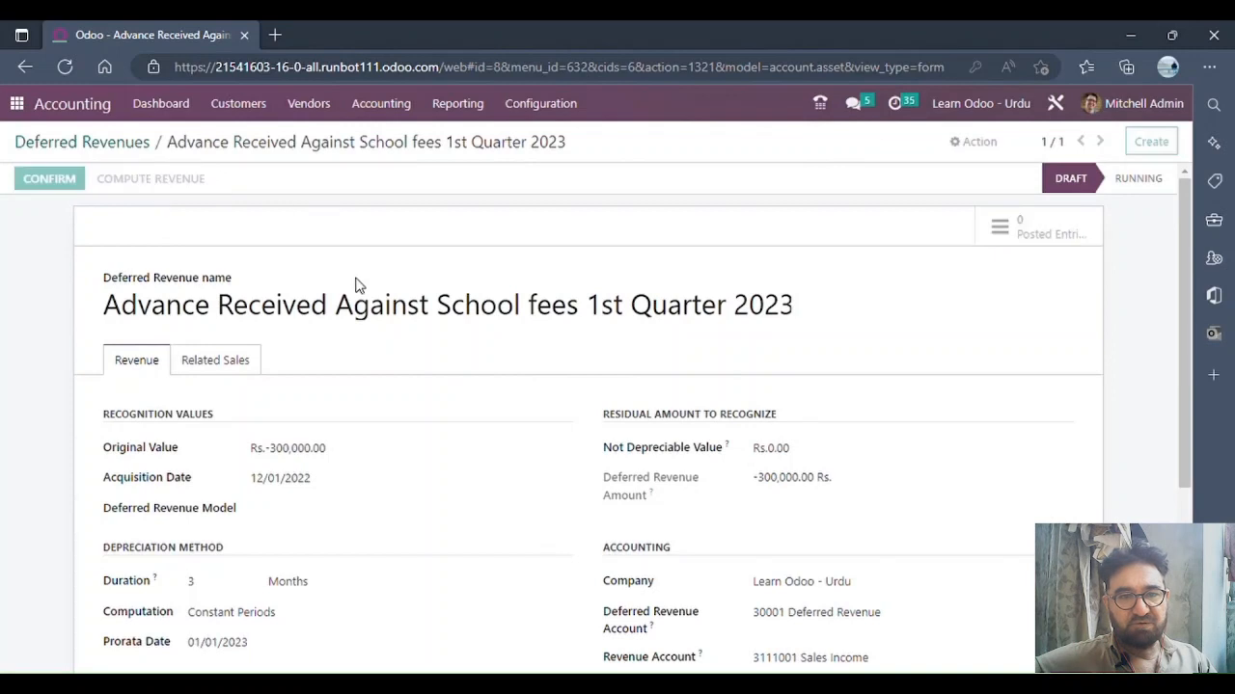
left_click(234, 371)
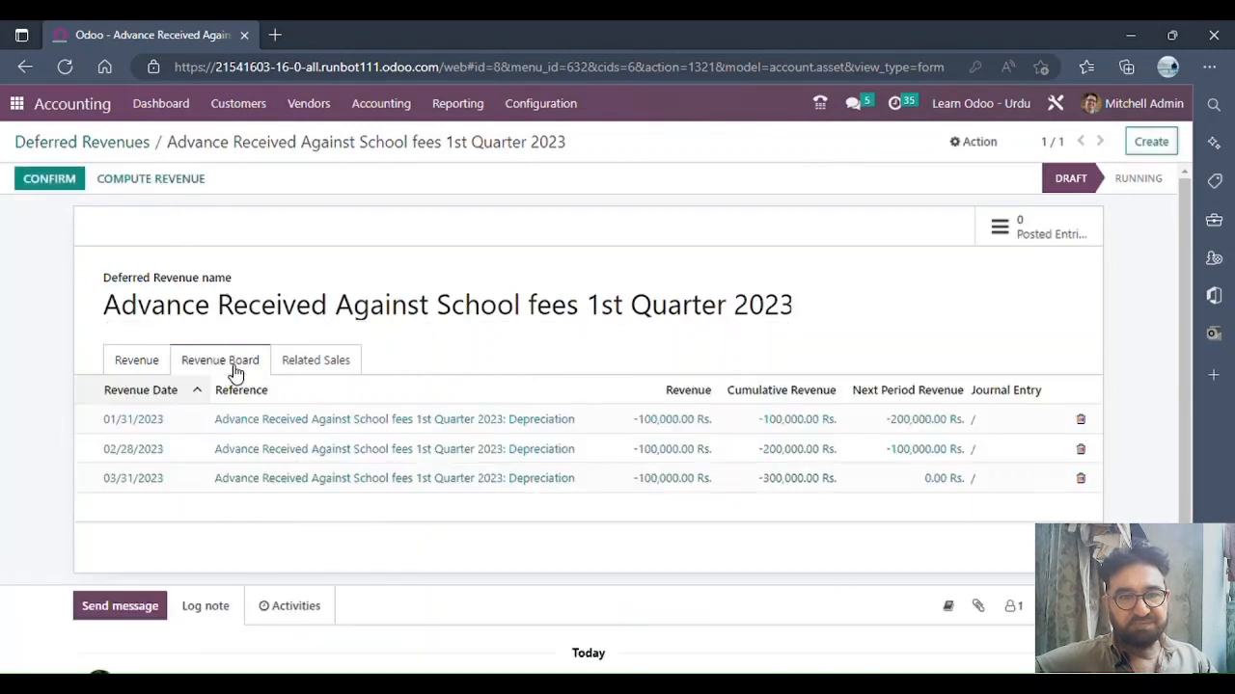
scroll(372, 435, "down", 1)
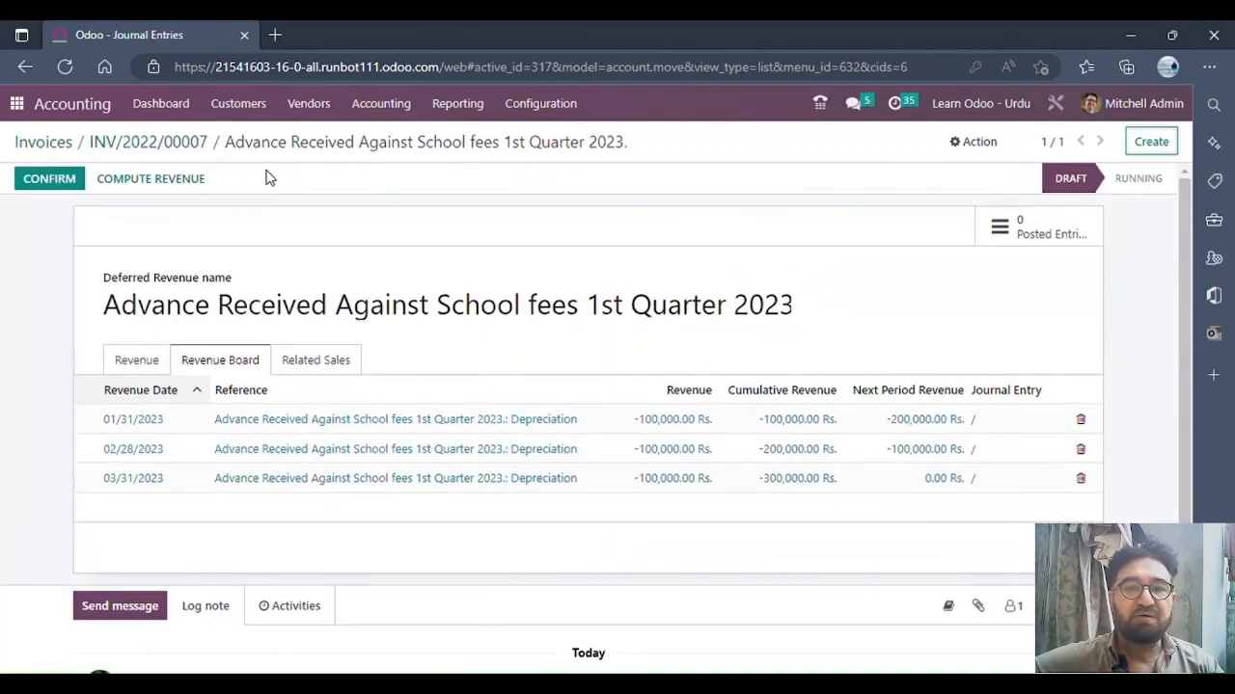
Step: Confirm the deferred revenue and open its related journal entries
left_click(48, 178)
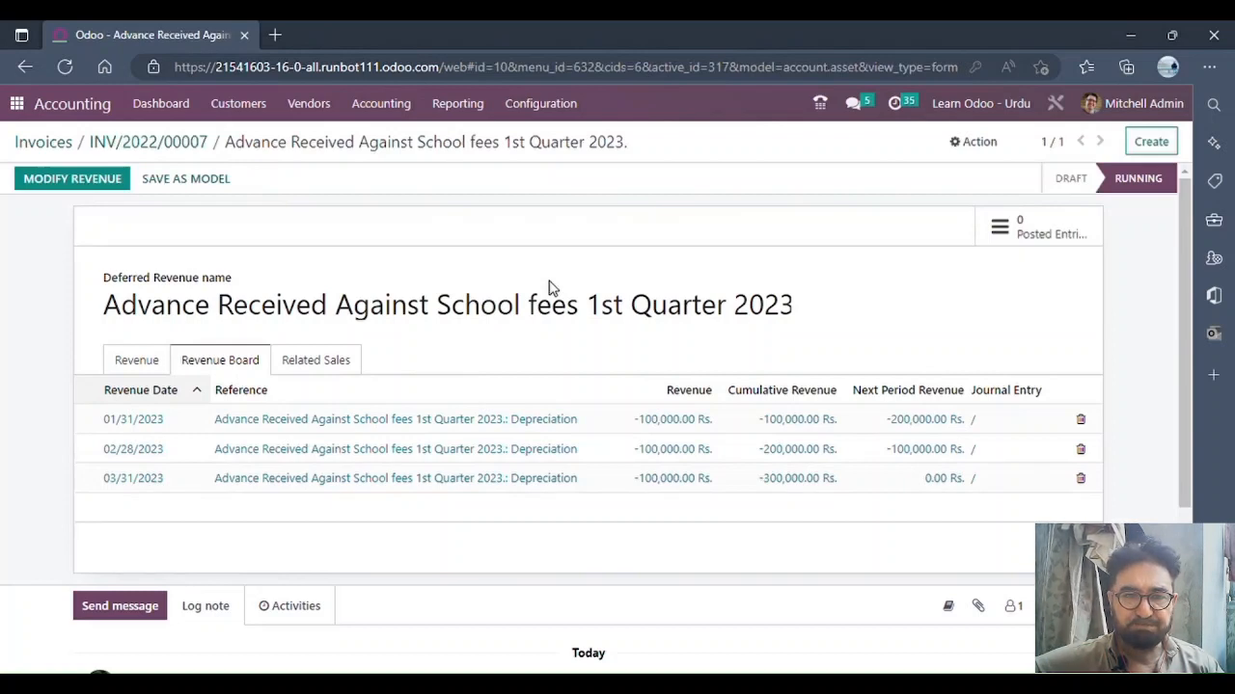
left_click(1054, 234)
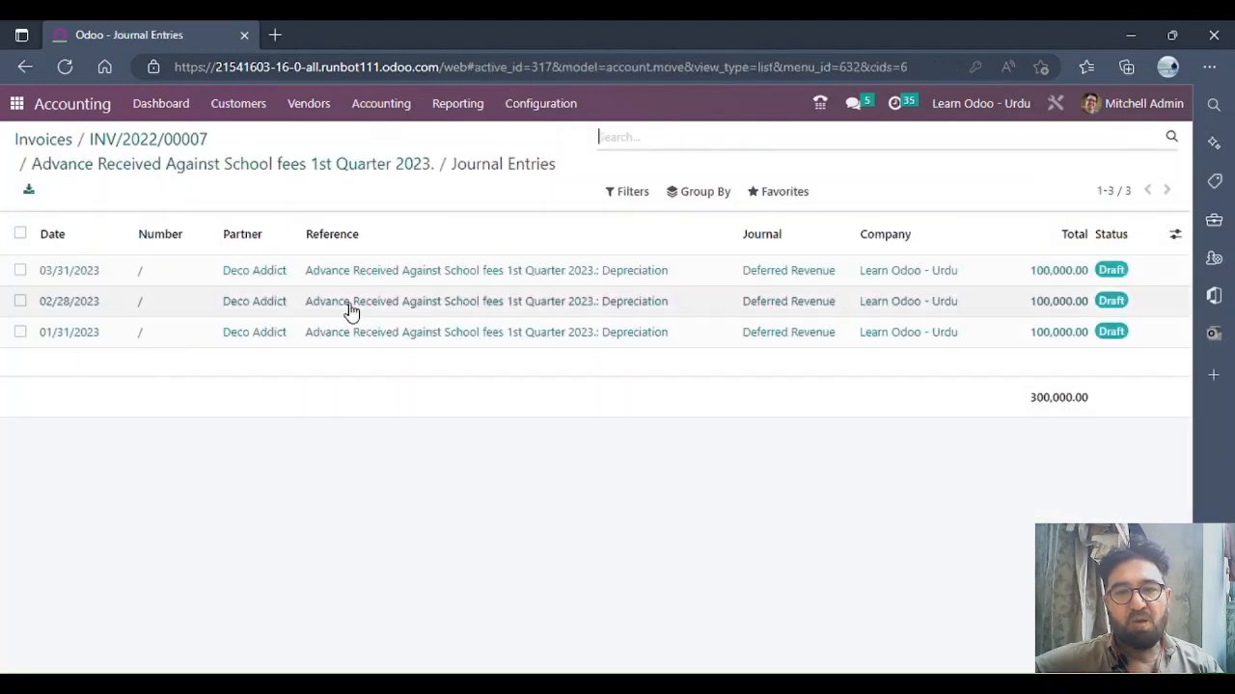
Step: Open the school fees entry dated 01/31/2023 and review its journal items, followed by the March and February 2023 entries
left_click(198, 338)
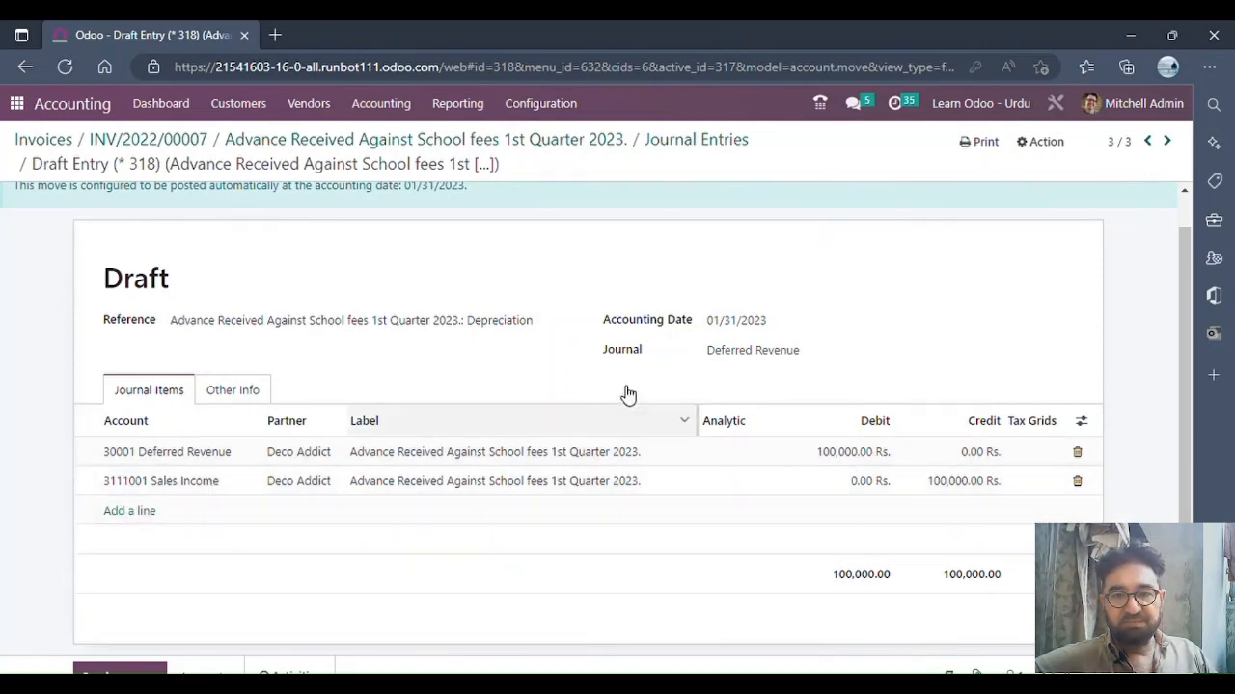
scroll(646, 318, "up", 1)
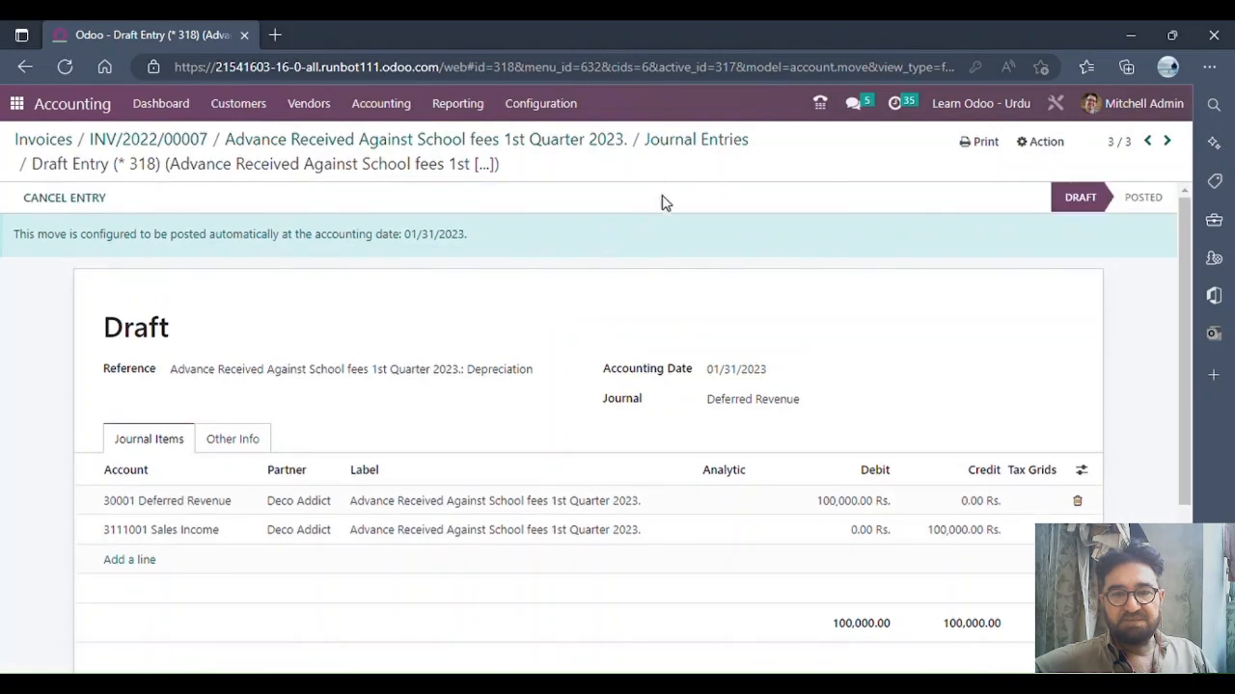
left_click(1167, 145)
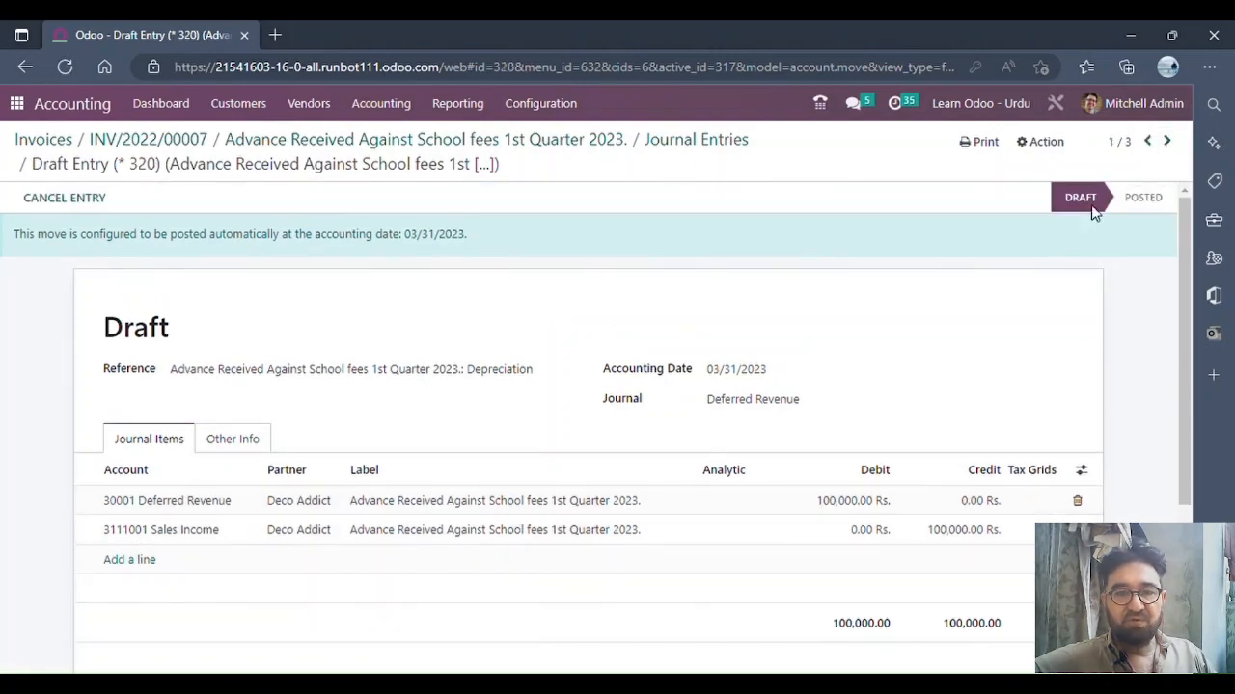
left_click(1167, 141)
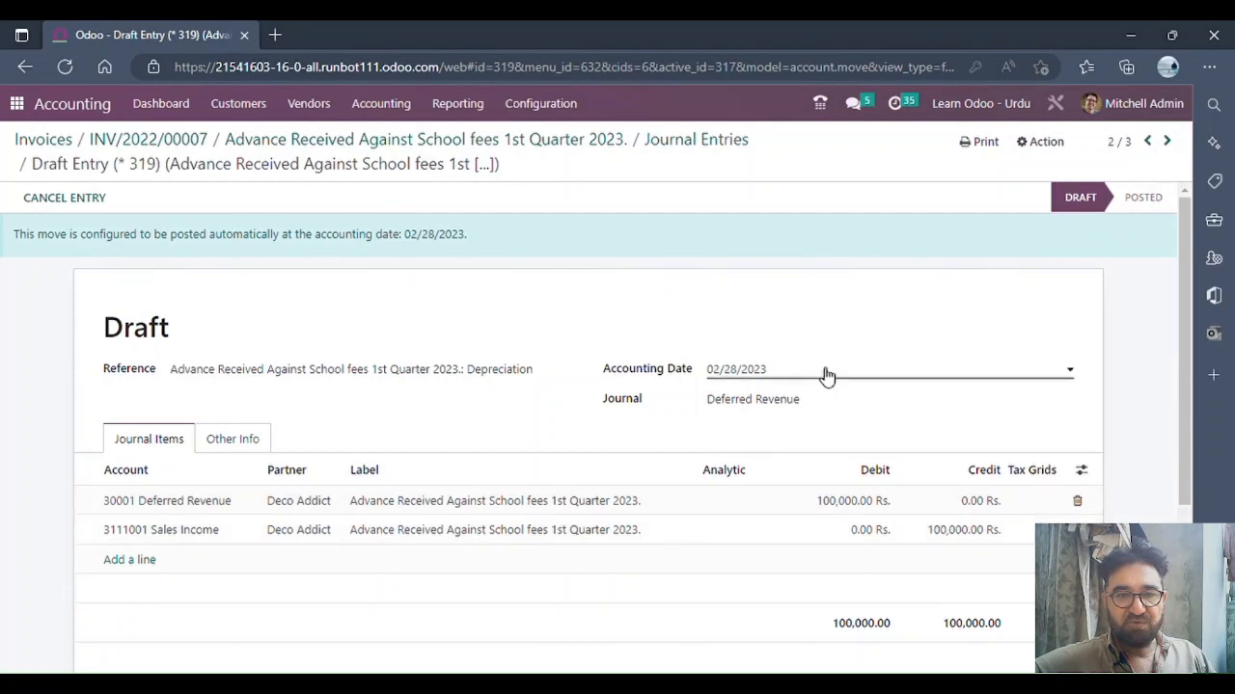
Step: Open the full list of journal entries, grouped by journal, and examine the Deferred Revenue and Deferred Expenses groups
left_click(390, 109)
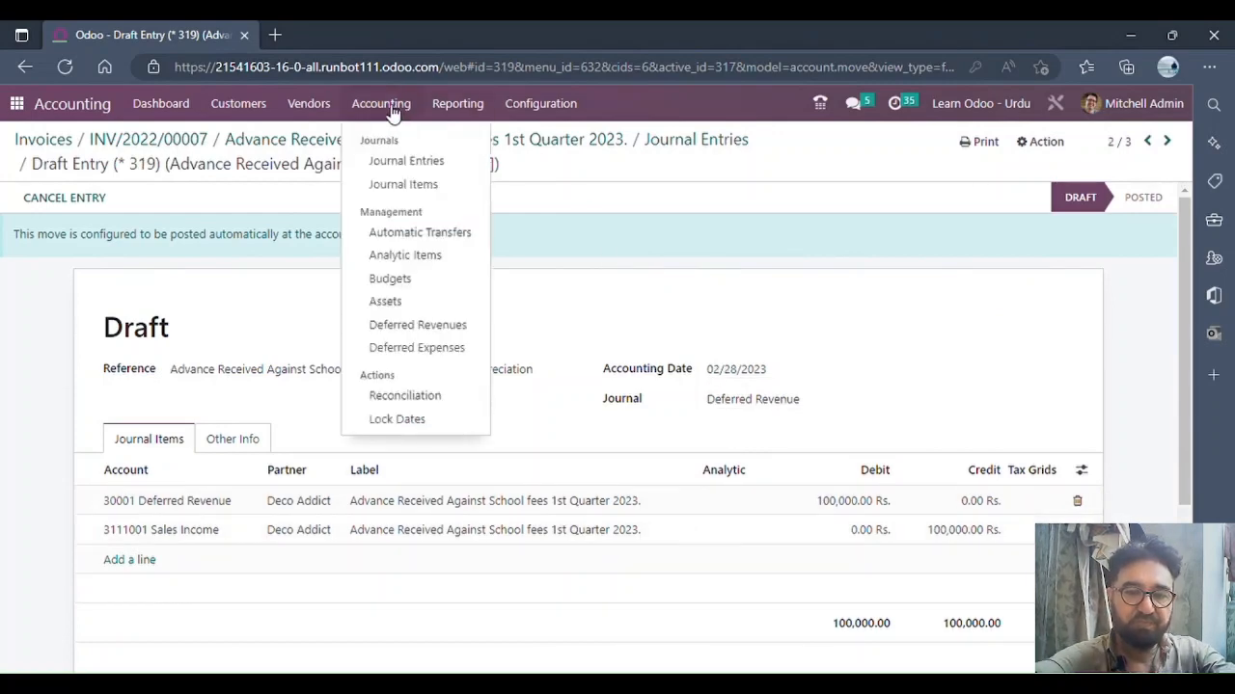
left_click(406, 160)
scroll(351, 413, "down", 4)
scroll(241, 420, "down", 10)
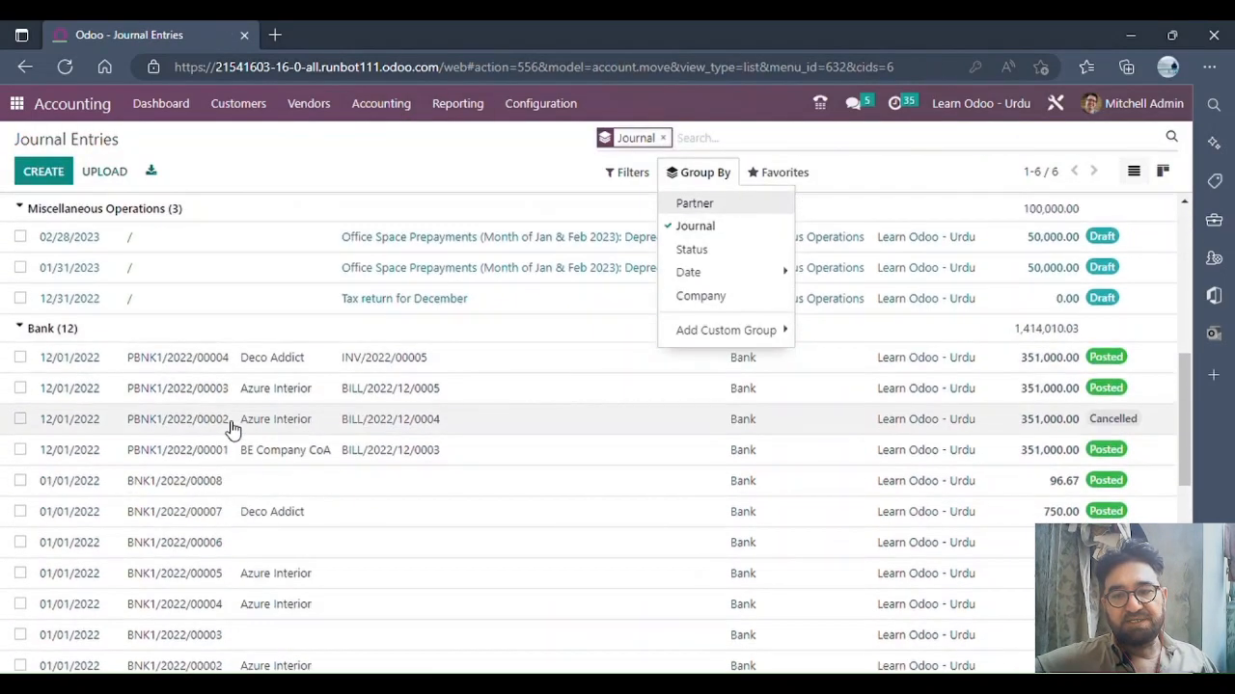
scroll(160, 425, "down", 3)
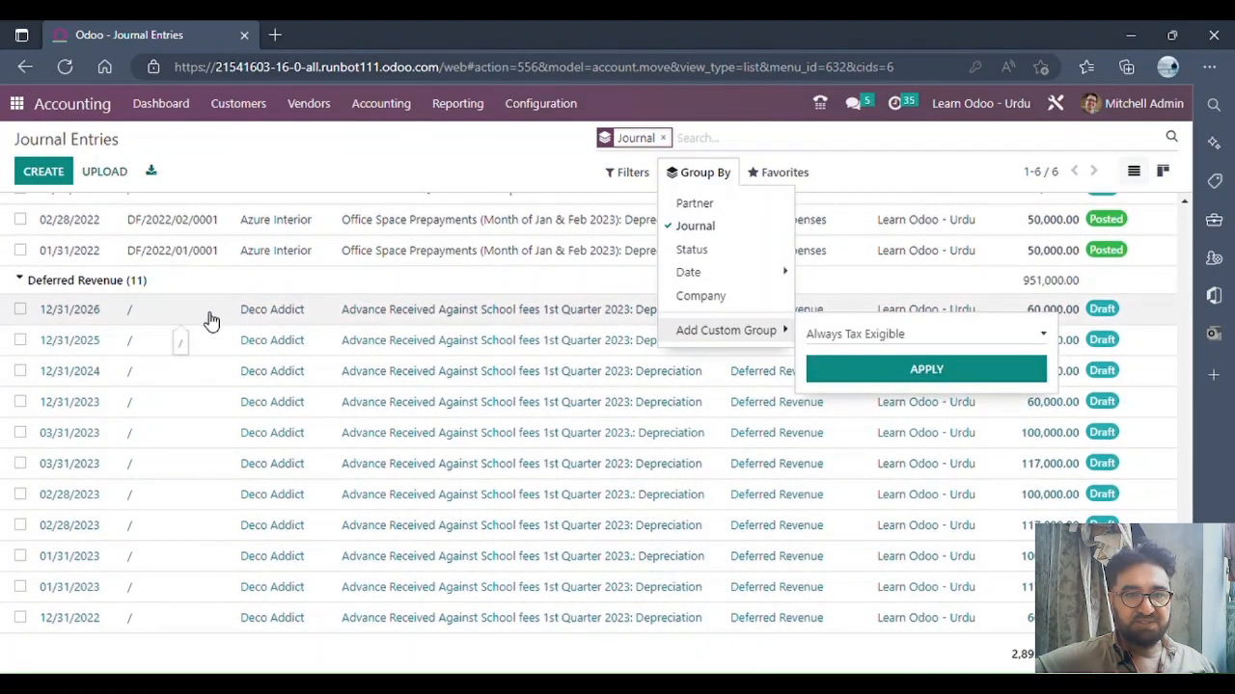
scroll(563, 461, "up", 7)
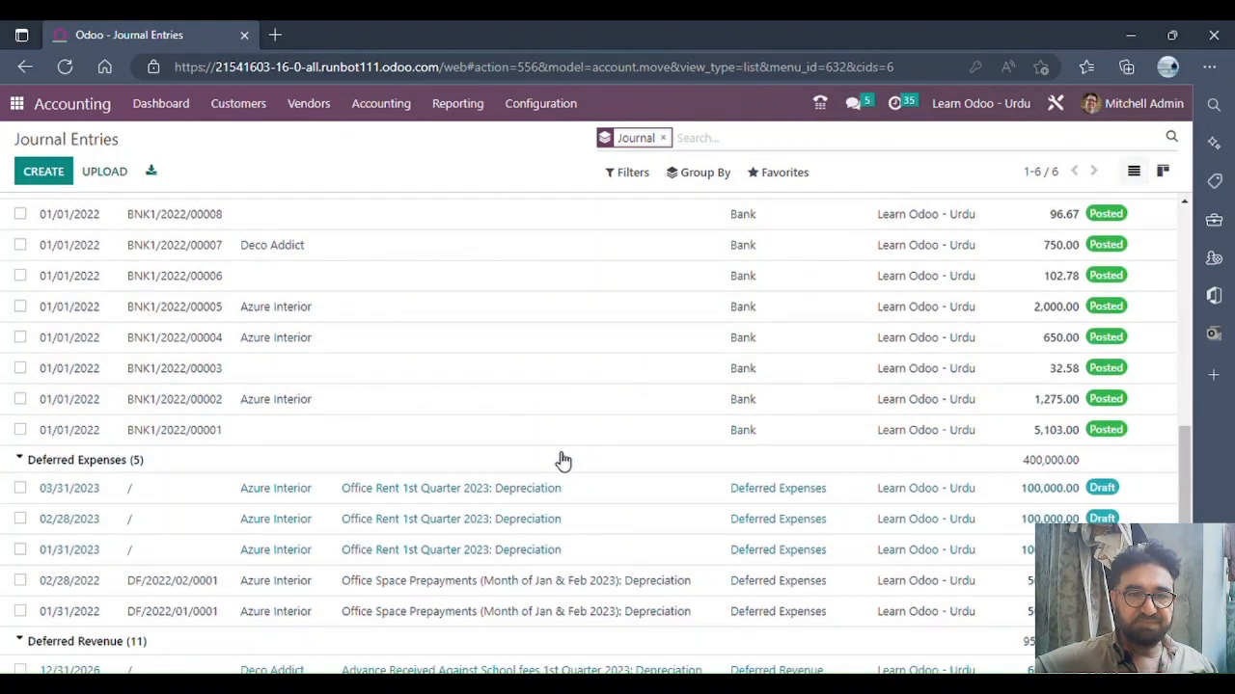